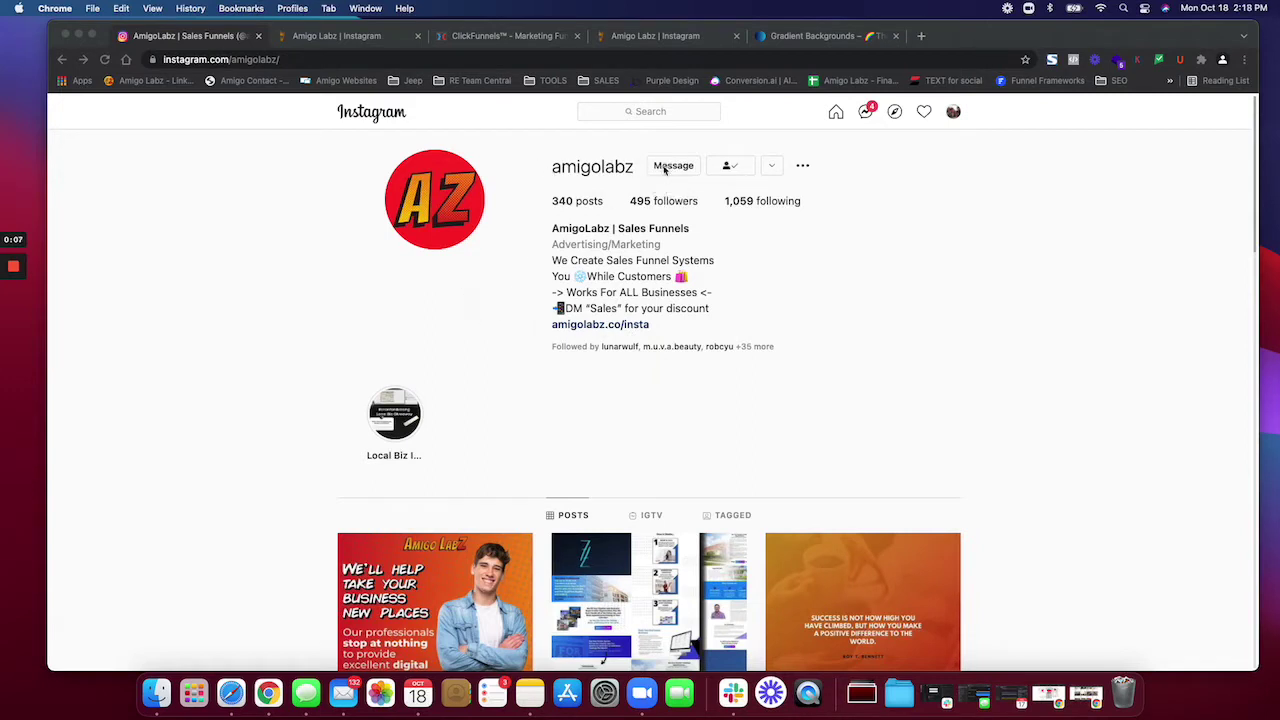
Step: Visit your own Instagram profile, then go back to the amigolabz profile
click(953, 113)
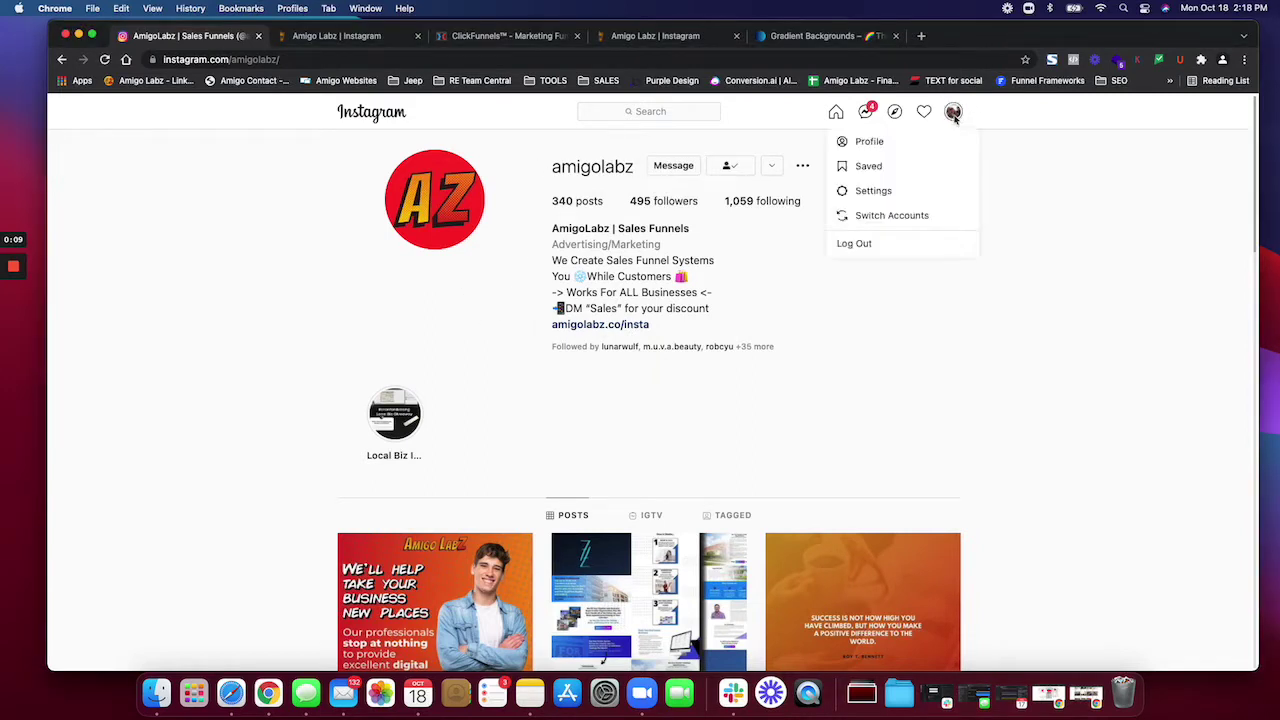
click(870, 143)
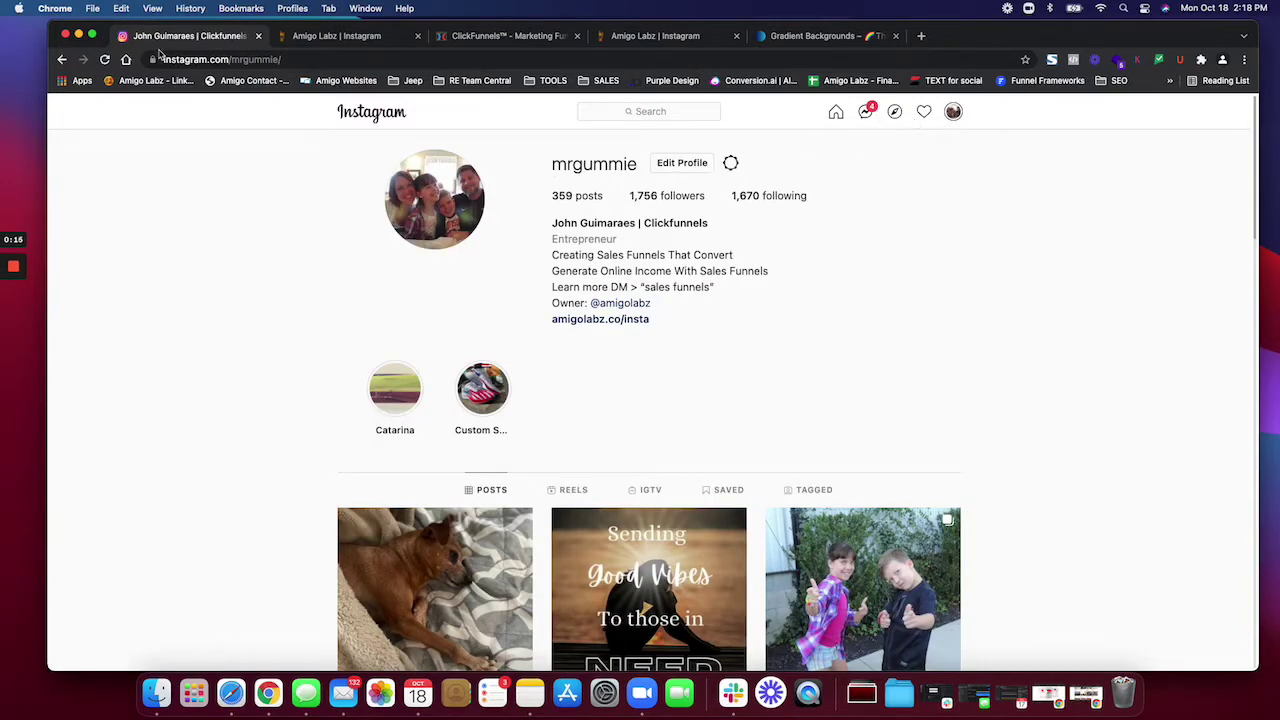
click(63, 60)
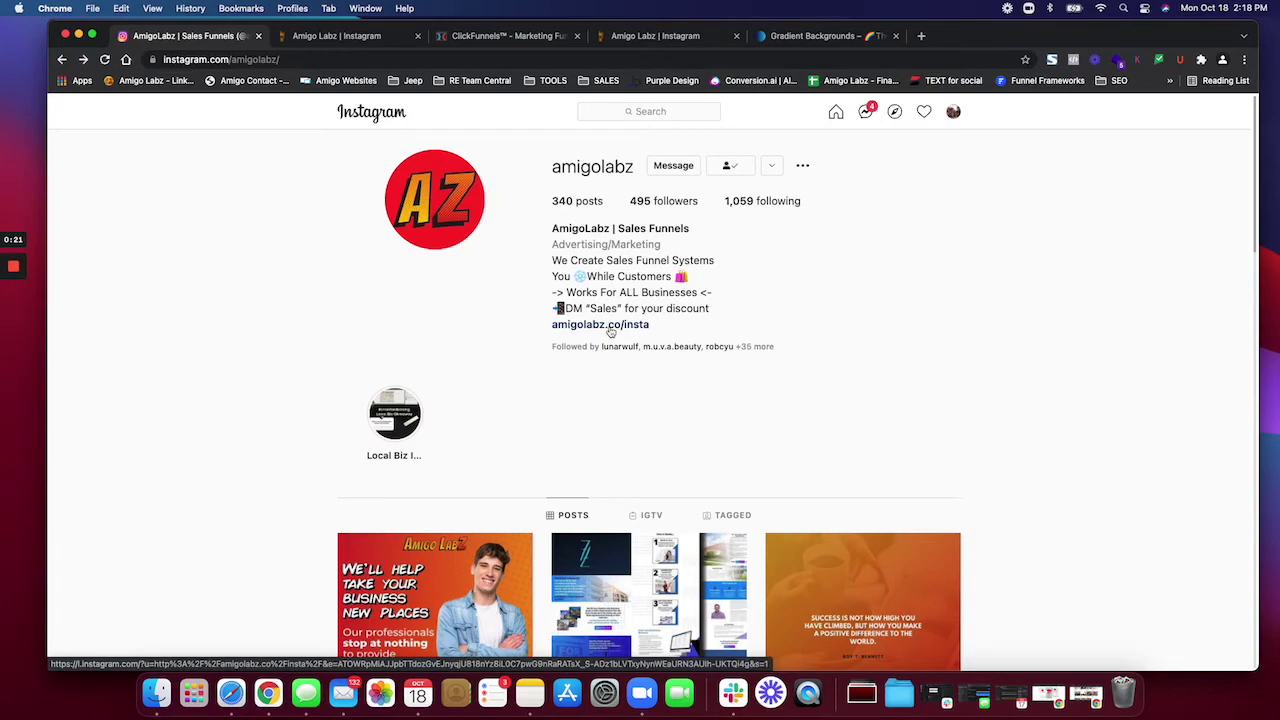
Step: View the Amigo Labz instalink page at phone width, scroll its links, then widen the window
click(335, 42)
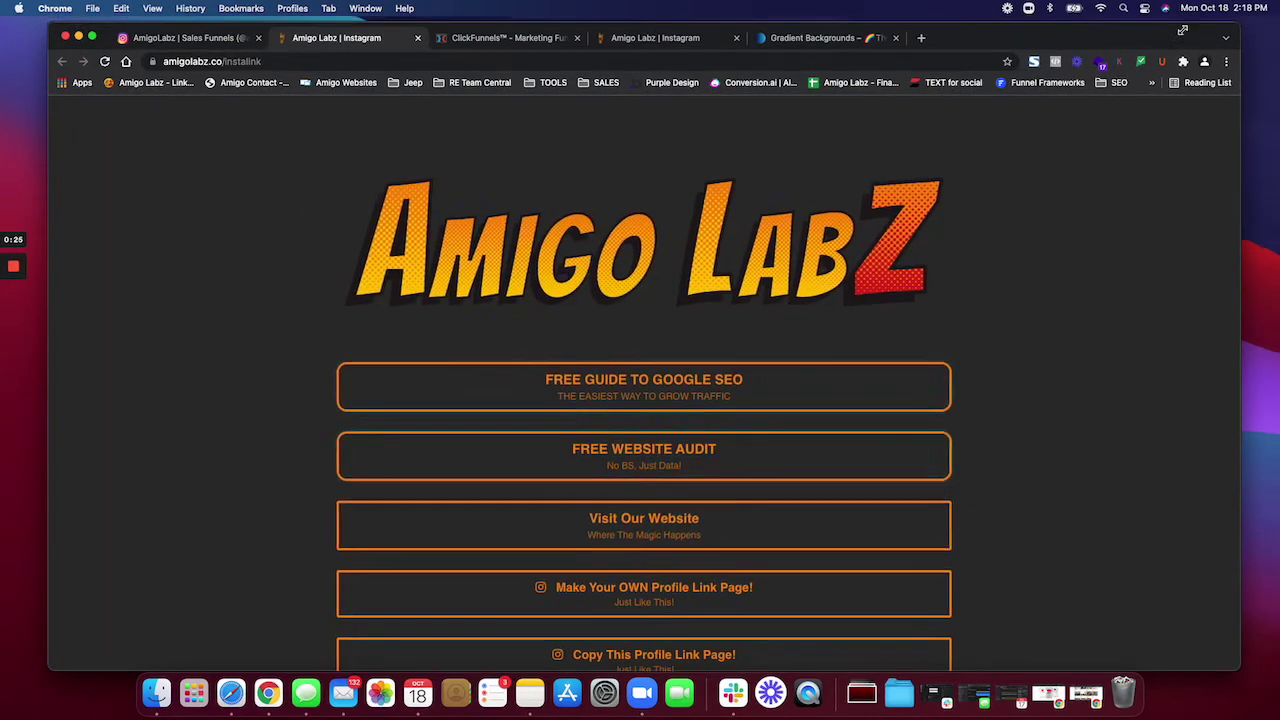
key(ctrl+alt+1)
scroll(172, 276, down, 2)
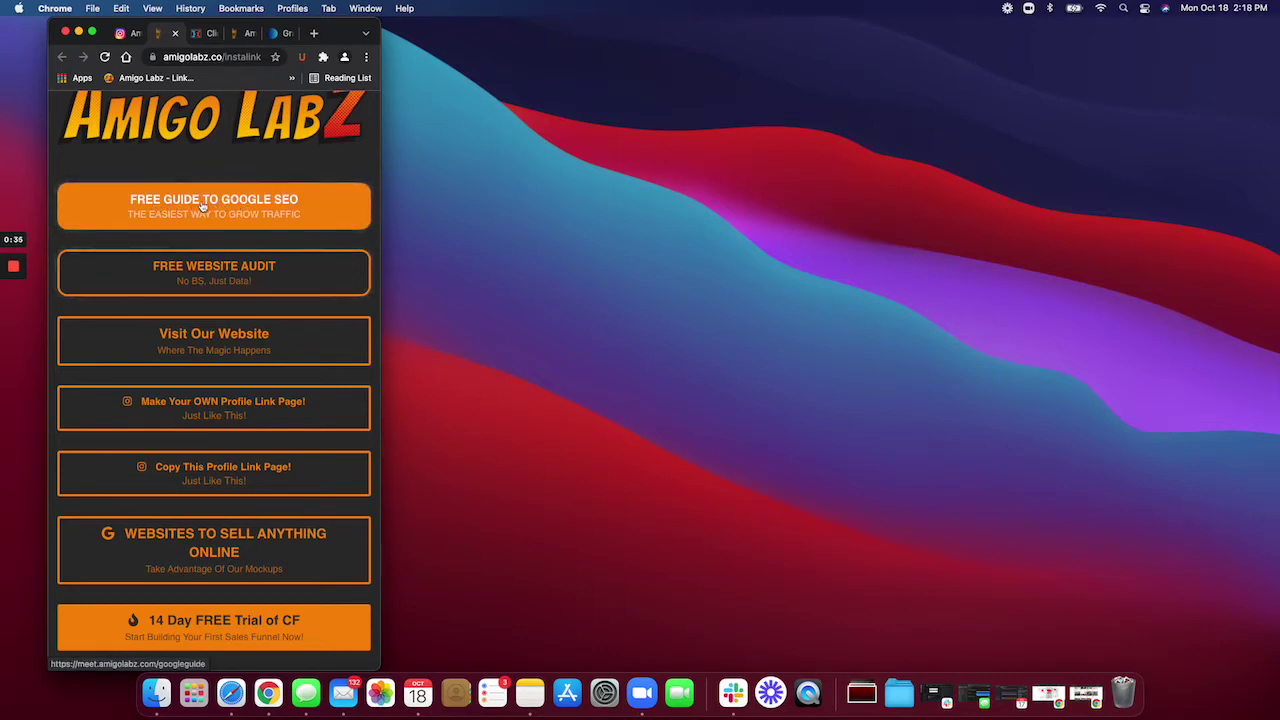
scroll(200, 204, down, 2)
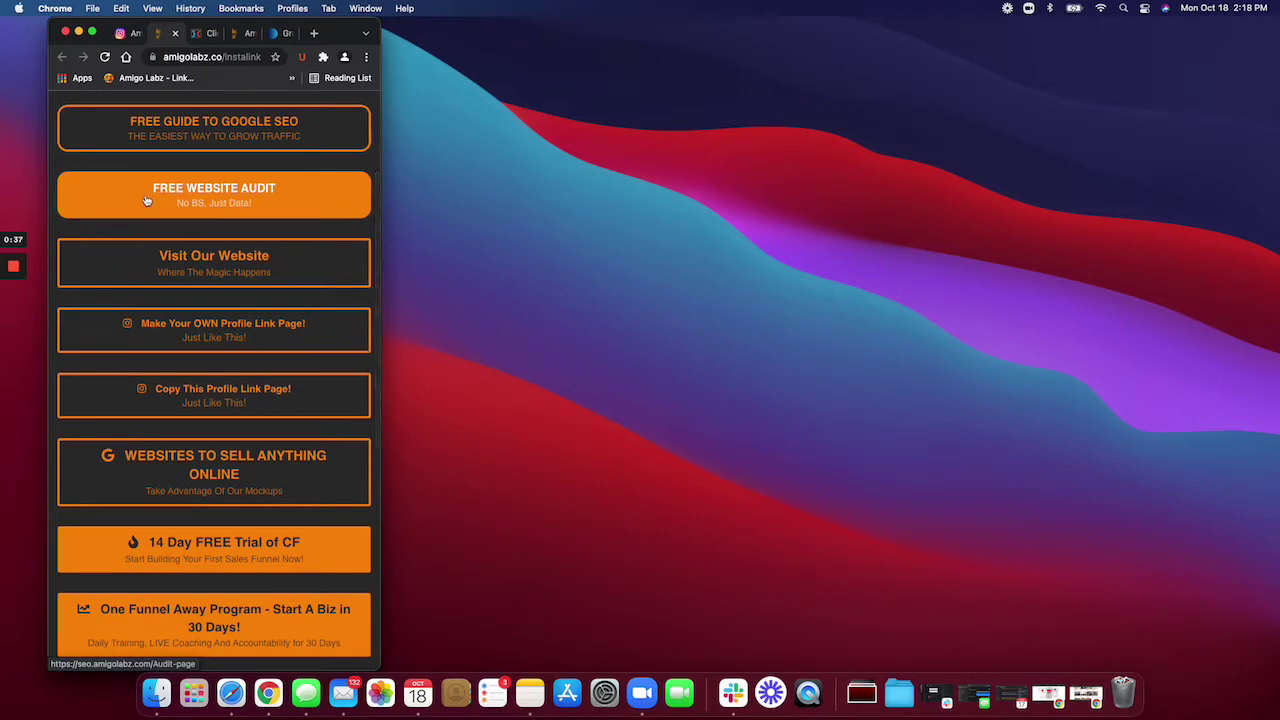
scroll(150, 200, down, 2)
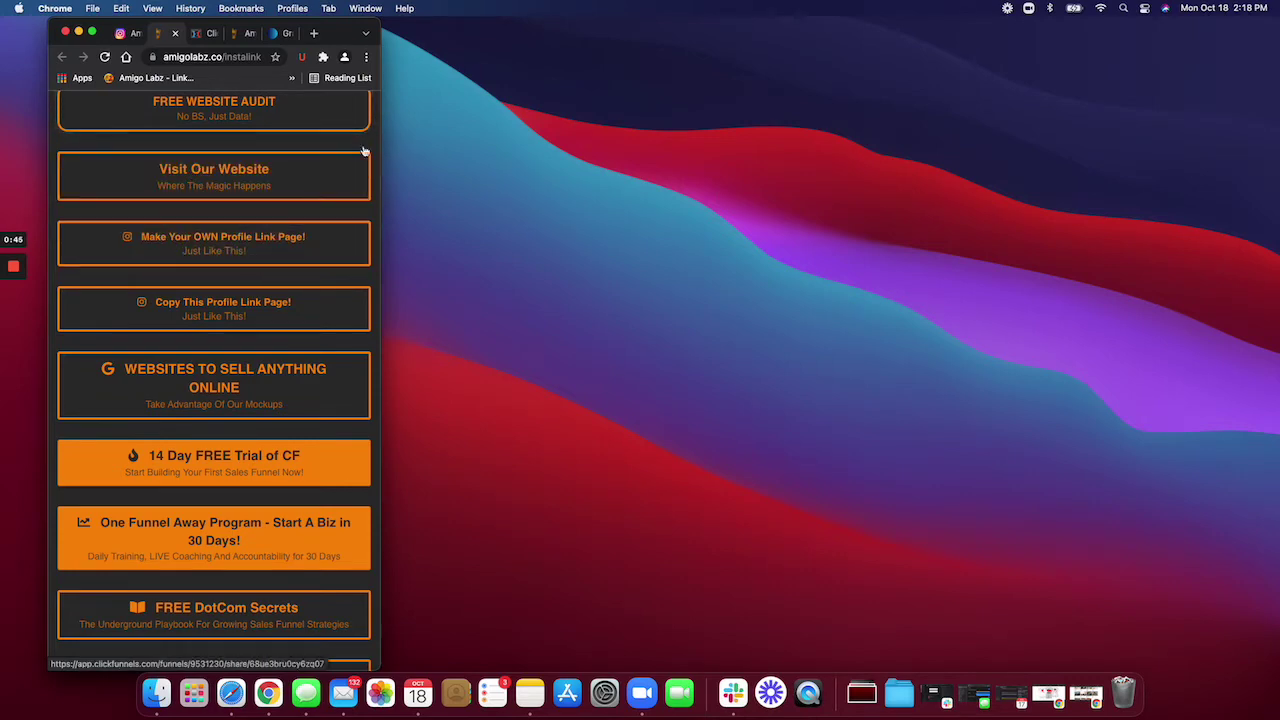
drag(370, 133, 1166, 10)
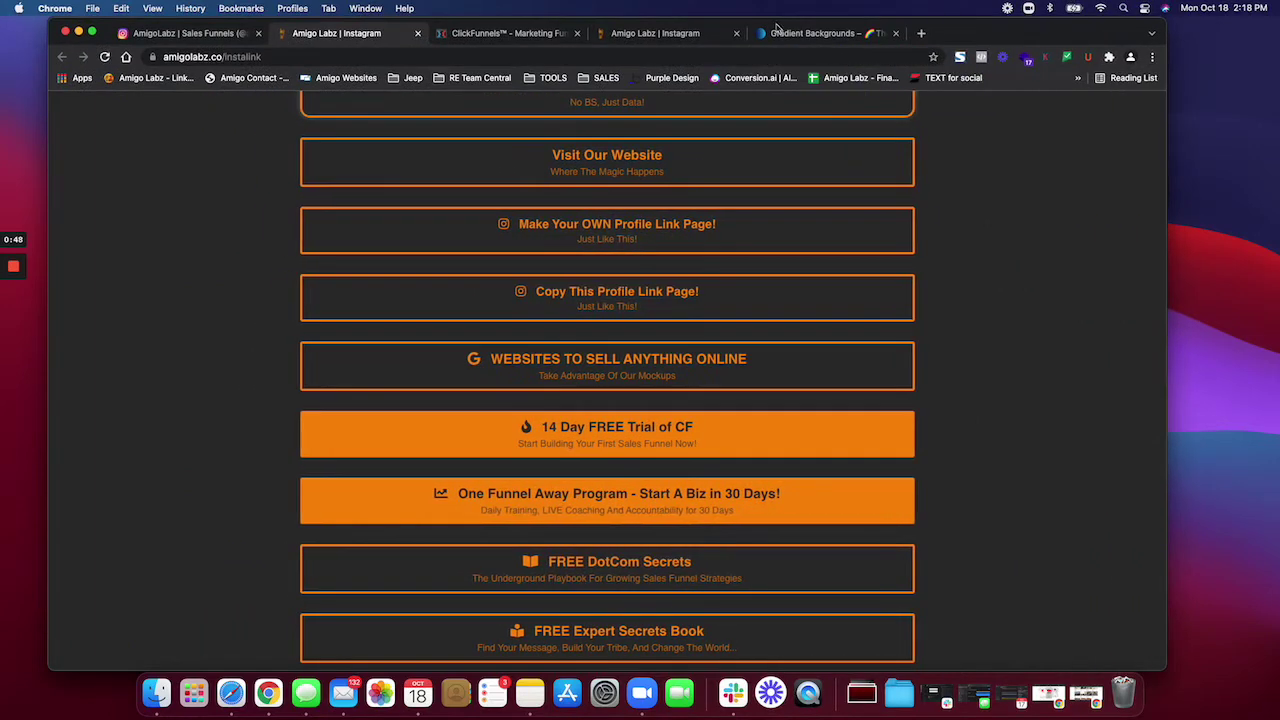
Step: Open the Instagram funnel's Optin step Control page in the ClickFunnels editor
click(510, 34)
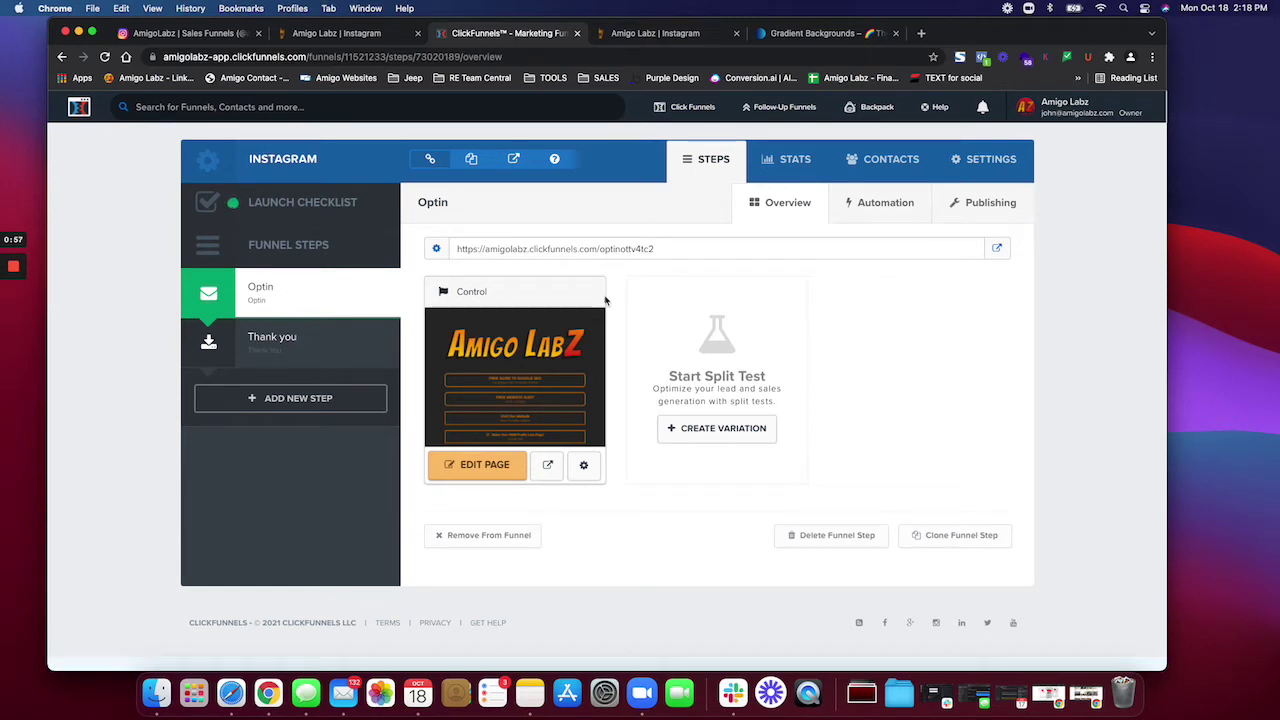
click(484, 466)
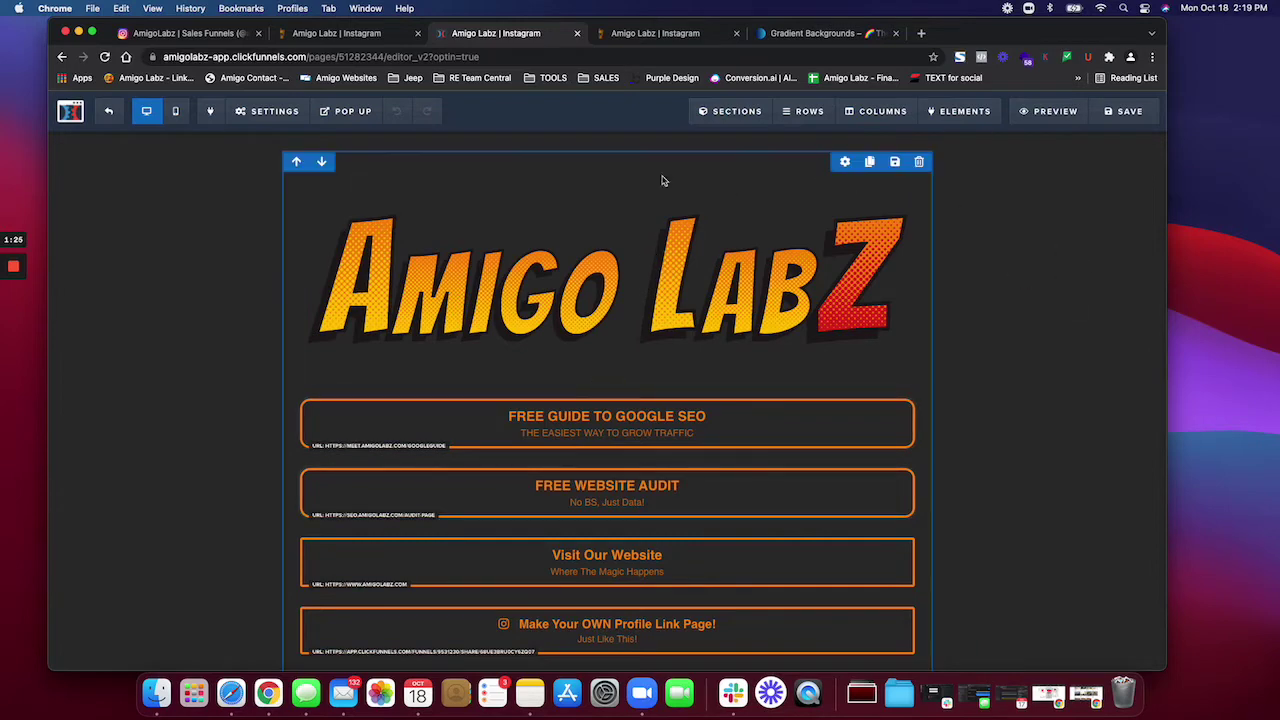
Step: Switch to mobile view and swap the Amigo Labz logo for the yellow headshot photo
click(177, 112)
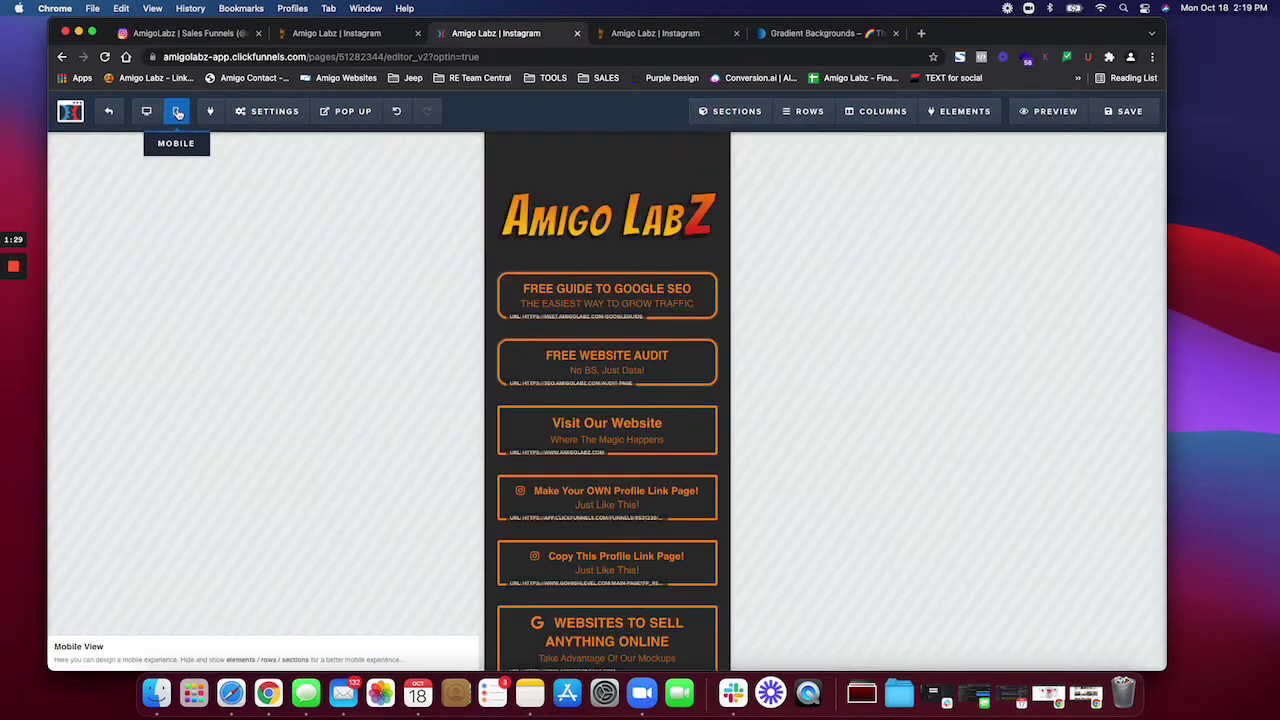
click(601, 230)
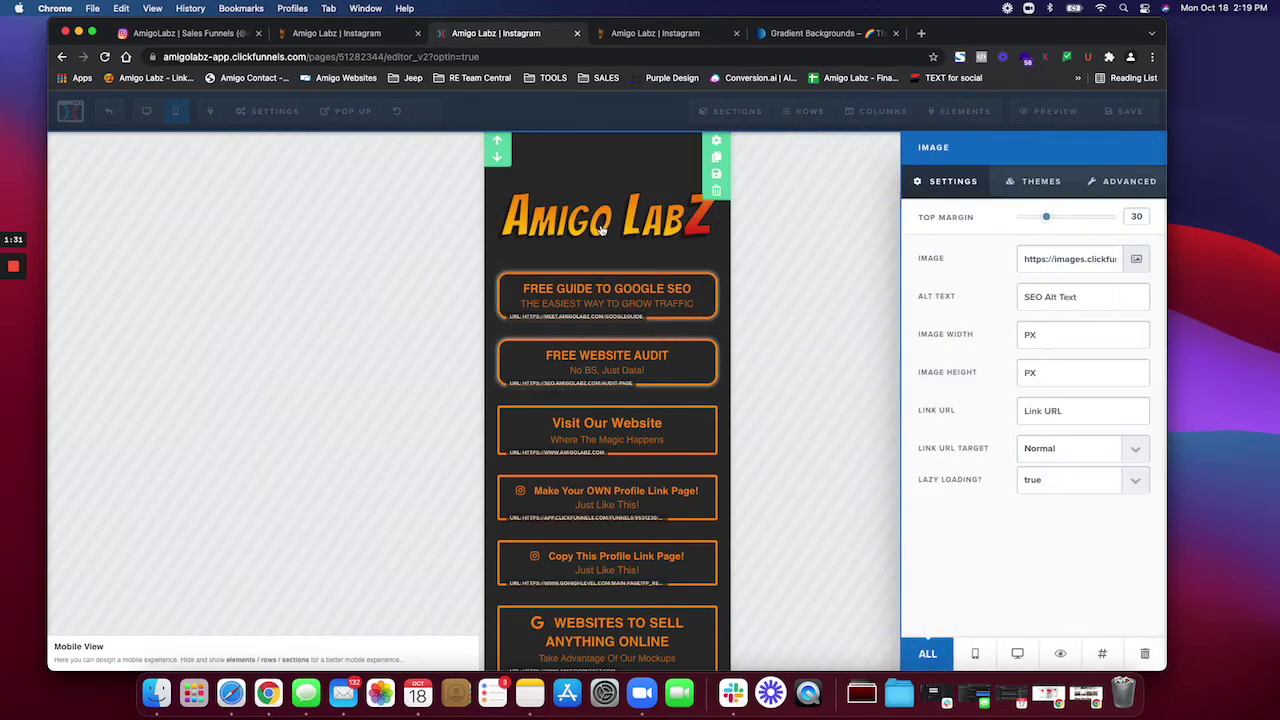
click(1136, 259)
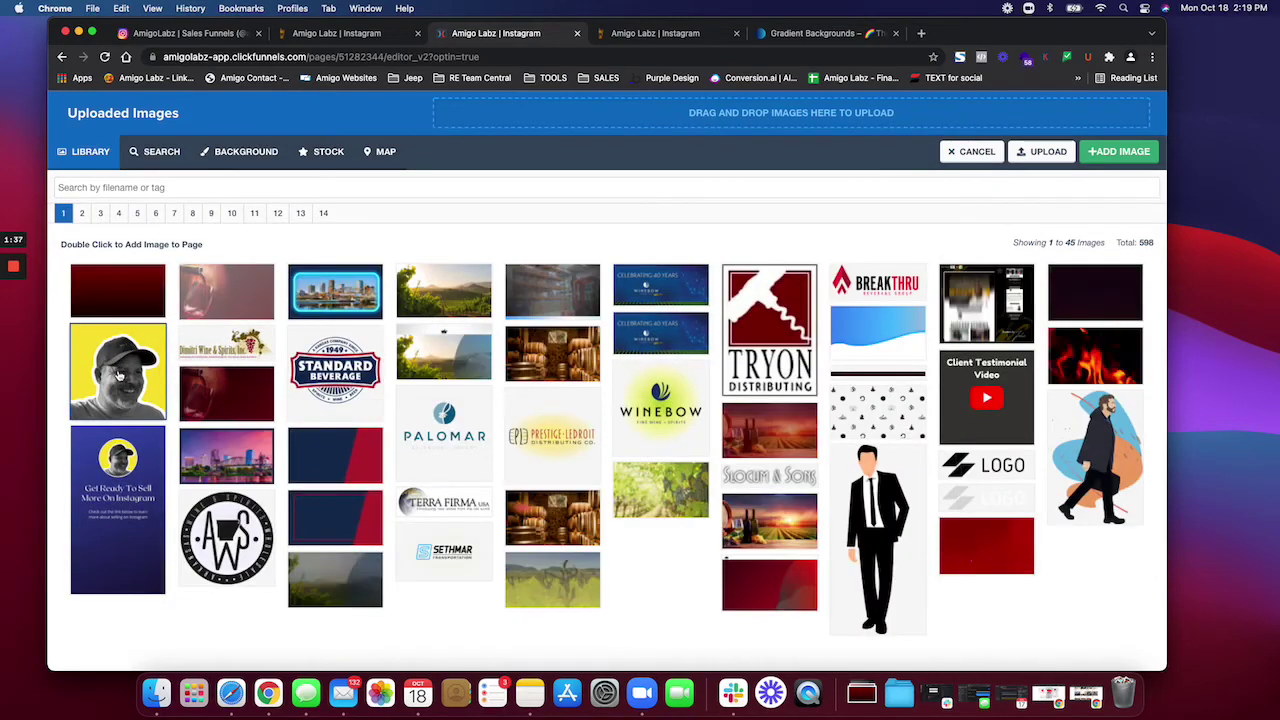
double_click(123, 376)
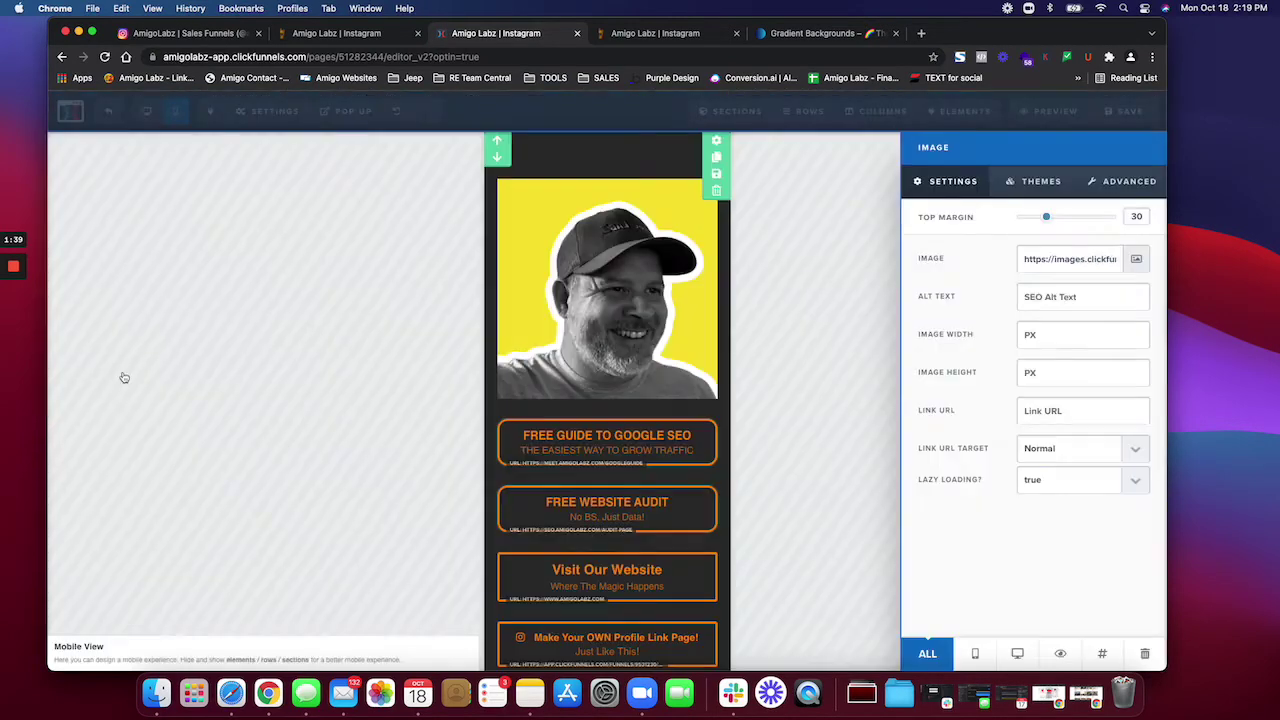
click(476, 344)
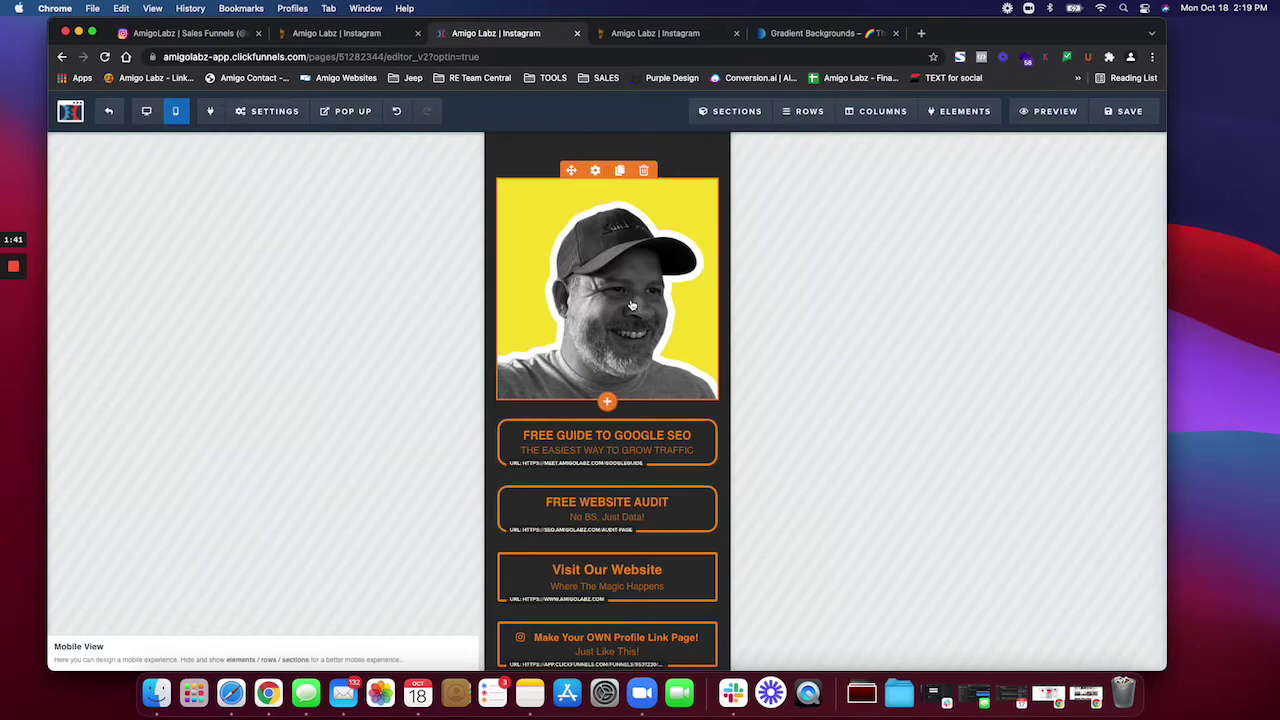
Step: Crop the headshot photo to a circle using Advanced > Radius
click(631, 305)
click(1120, 181)
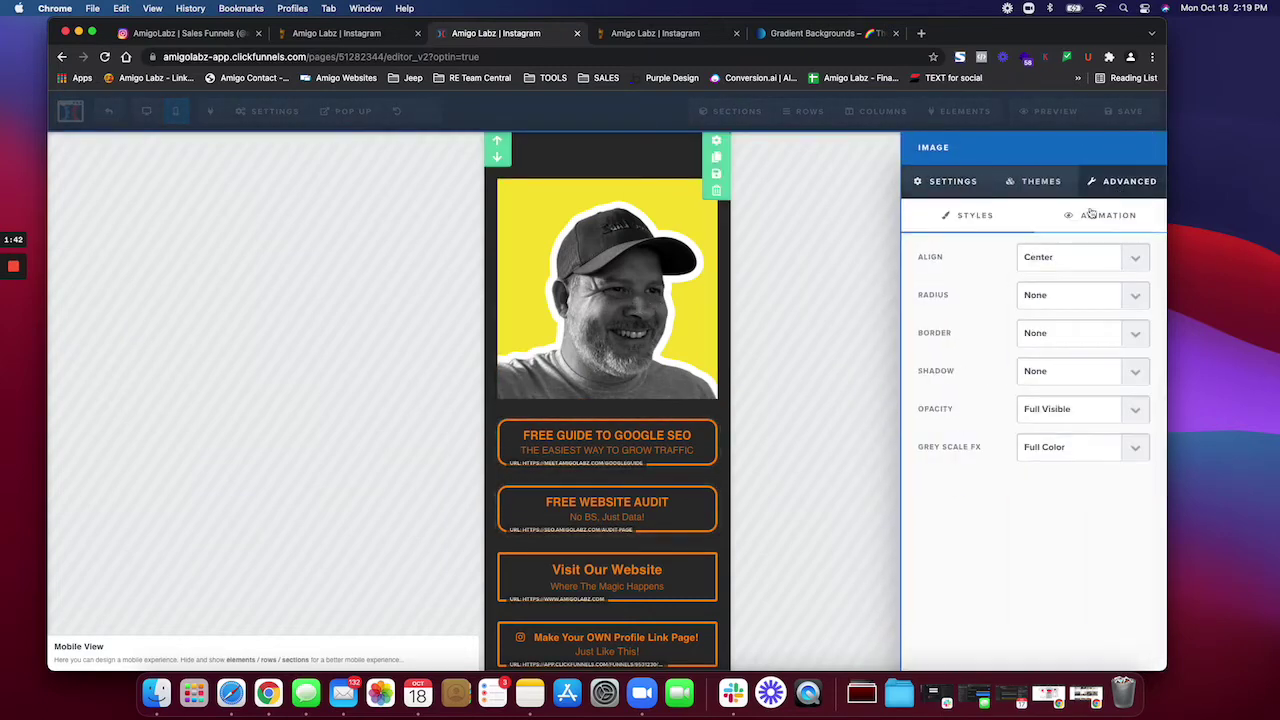
click(1060, 297)
click(1040, 311)
click(1047, 299)
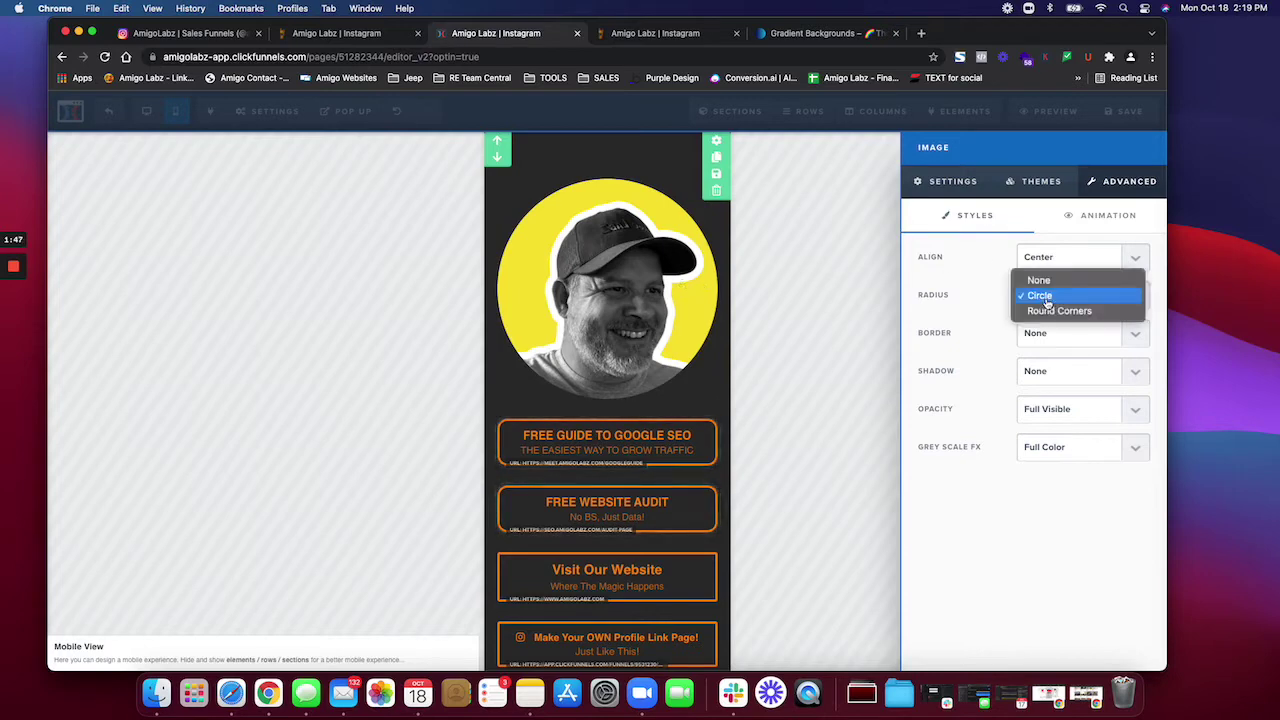
click(1039, 280)
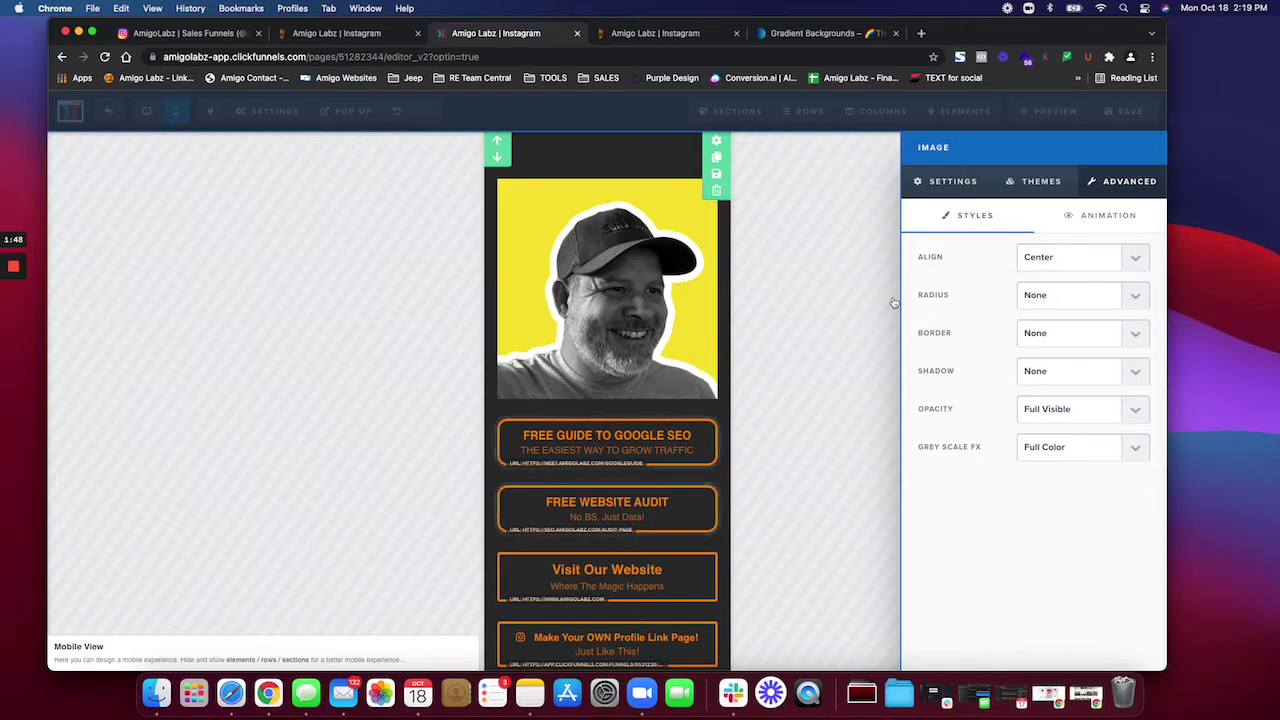
click(1084, 304)
click(1057, 314)
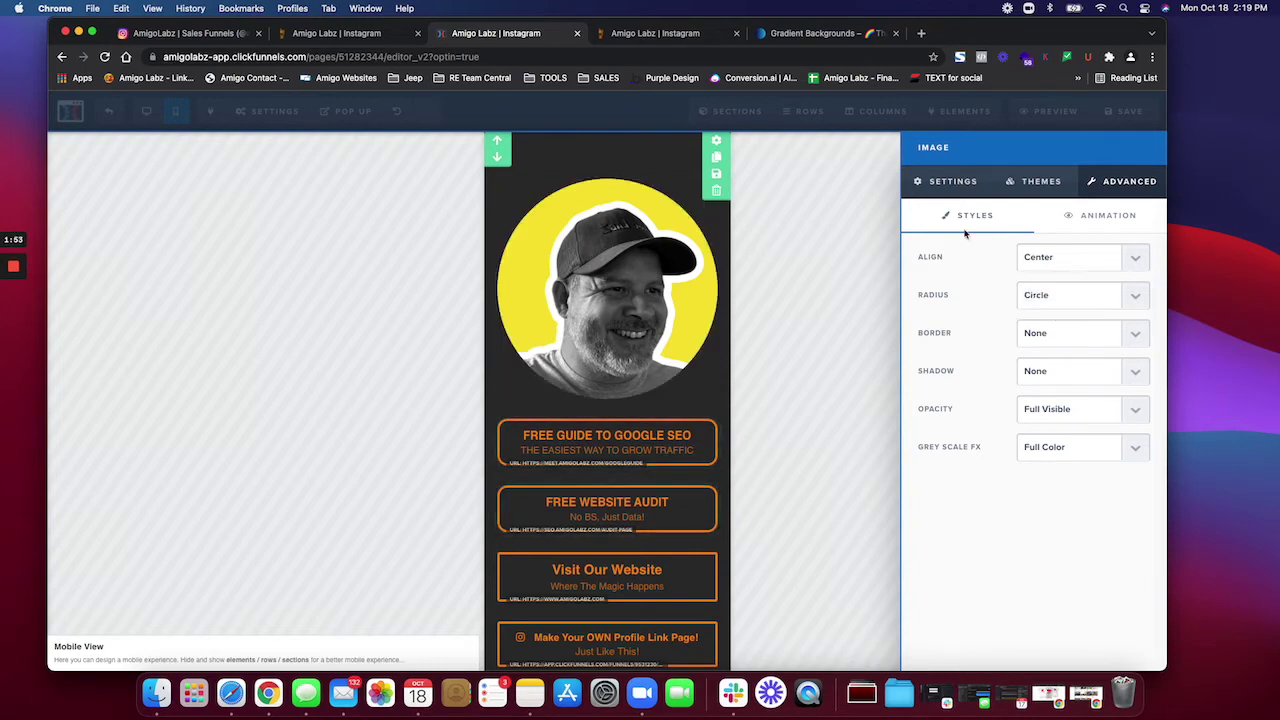
Step: Begin changing the photo's image height to 200
click(940, 181)
click(1054, 370)
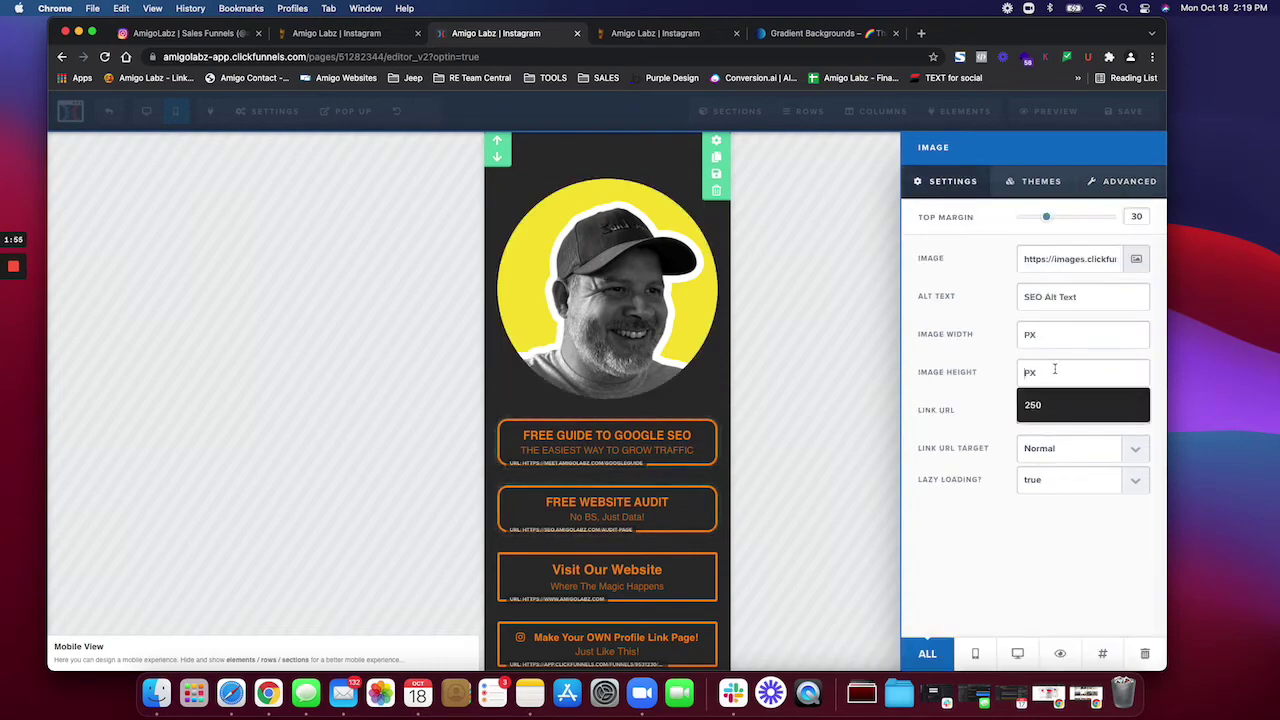
text(250)
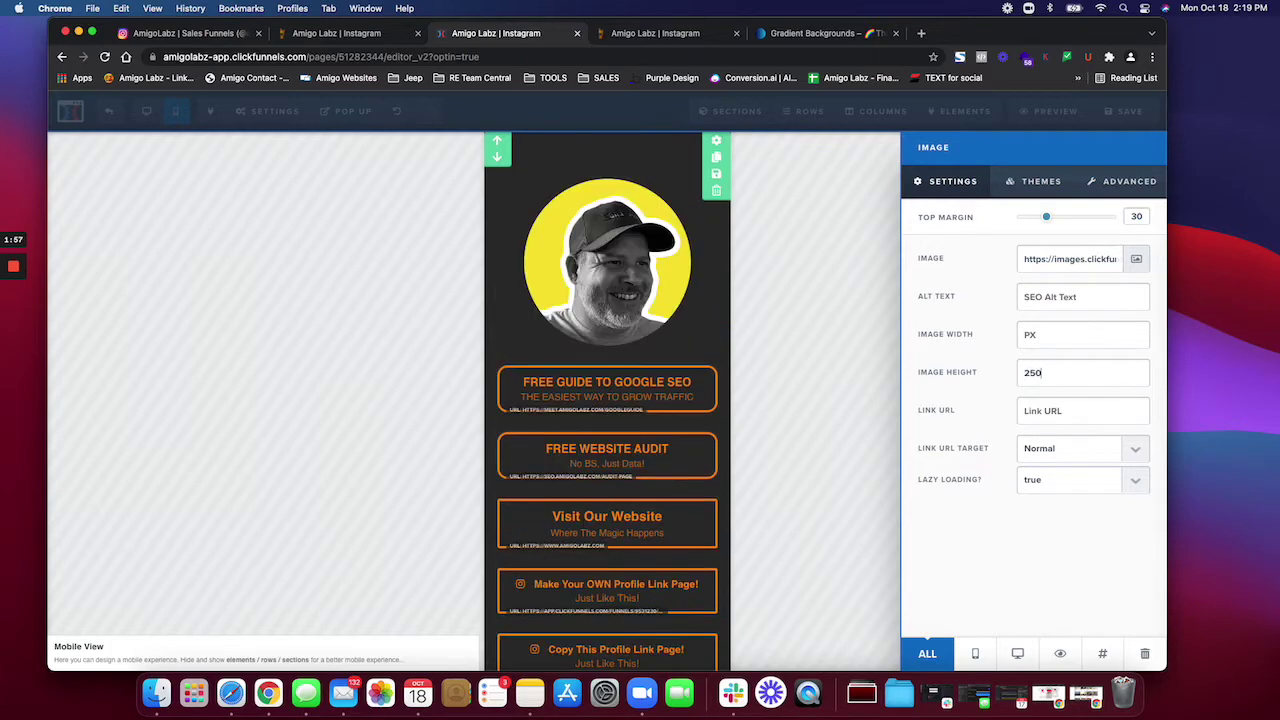
key(BackSpace)
key(BackSpace)
Step: Finish the 200 image height, then add a headline with the owner's name above the photo
text(00)
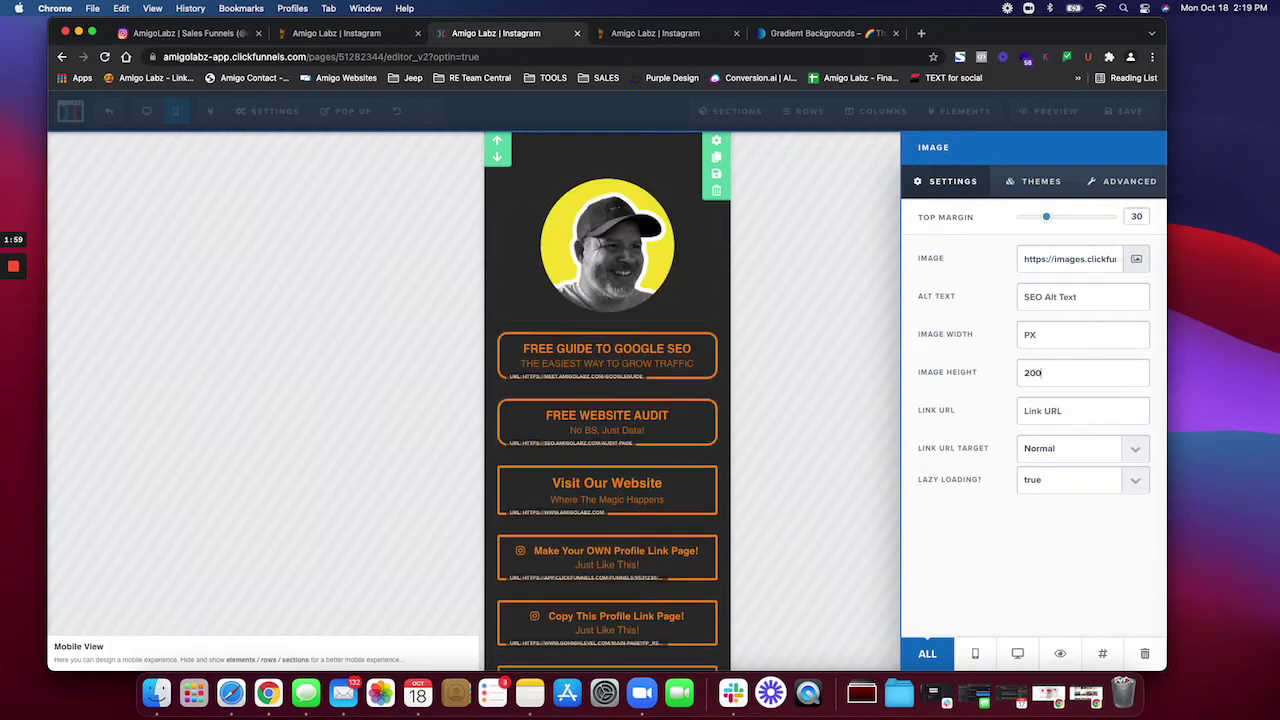
click(794, 374)
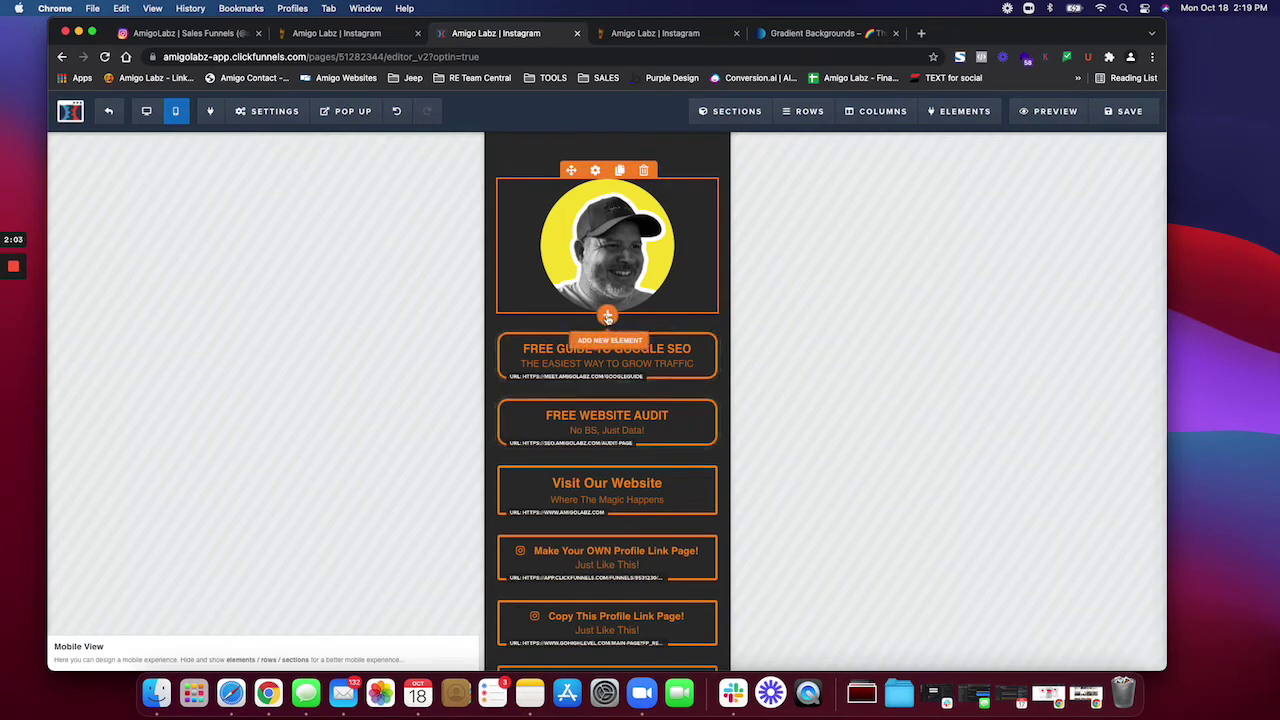
click(609, 314)
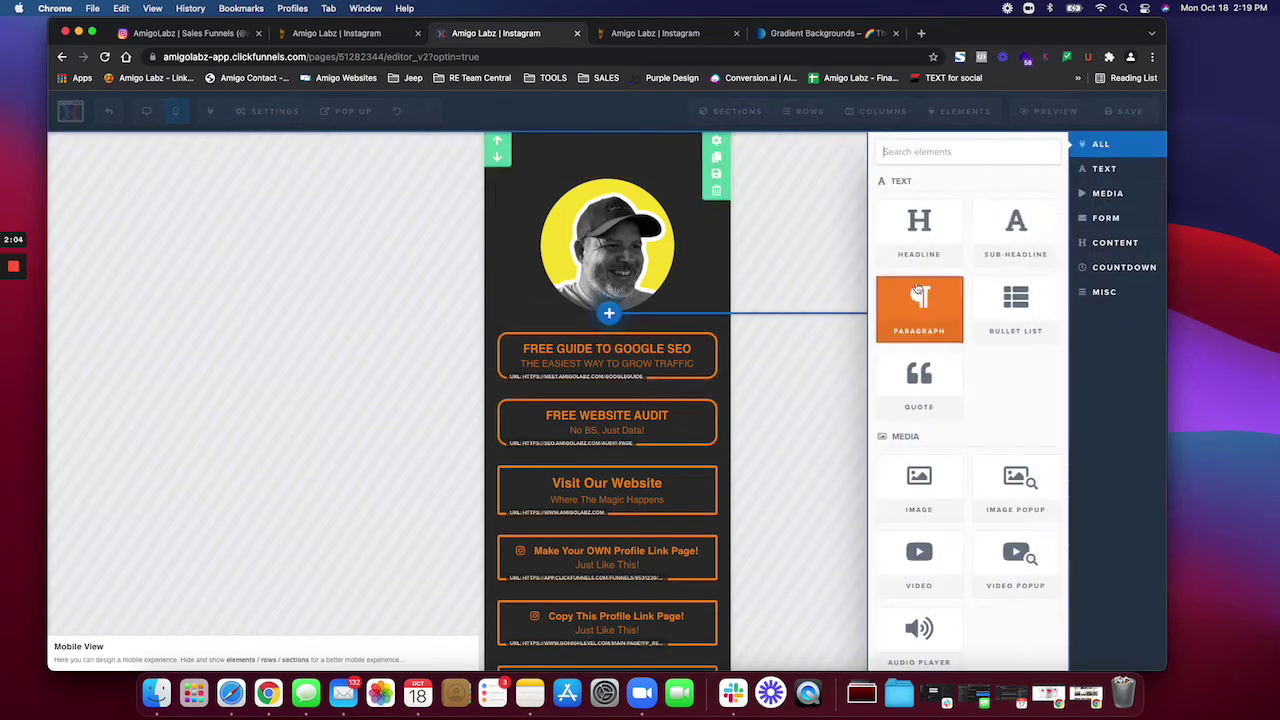
click(950, 234)
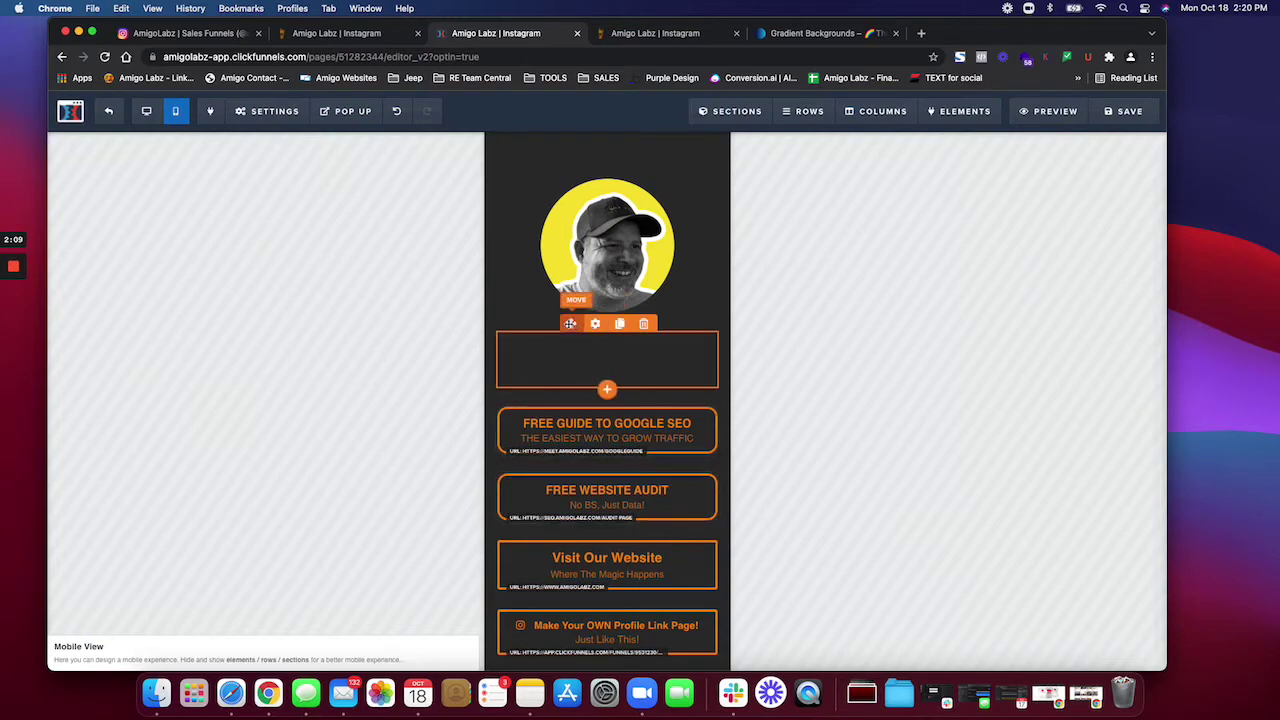
drag(570, 323, 586, 177)
click(567, 194)
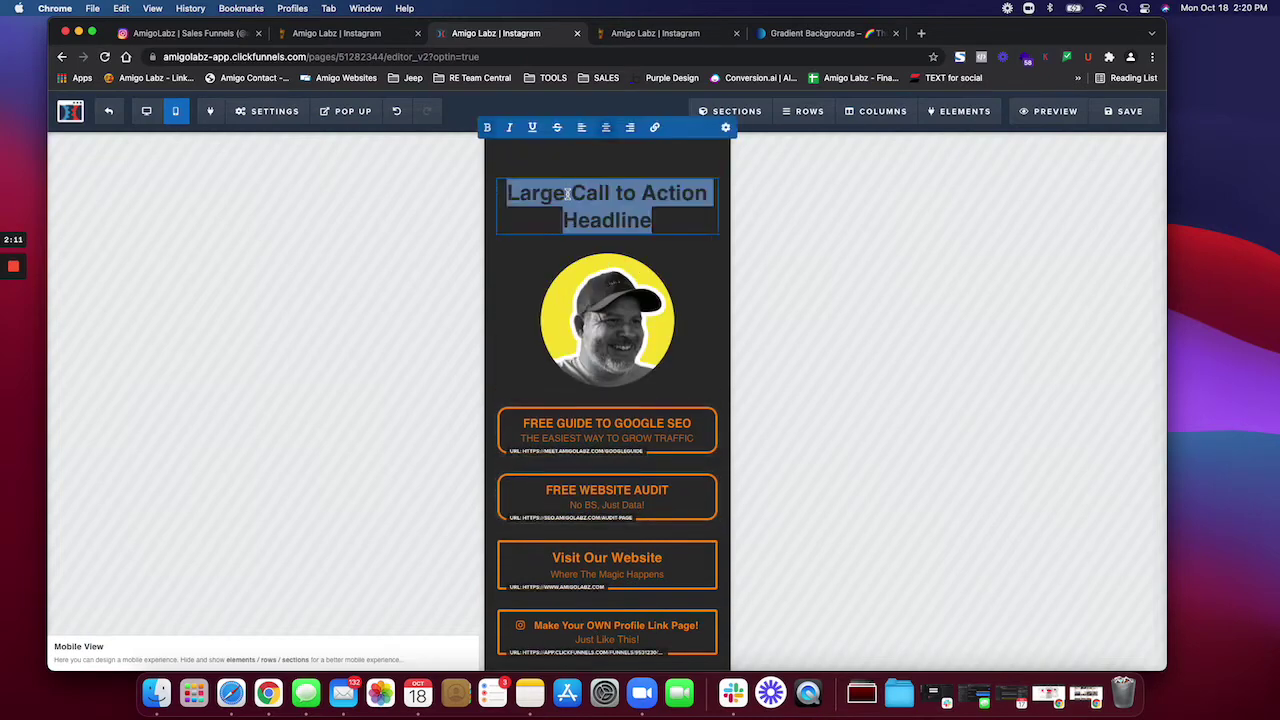
key(BackSpace)
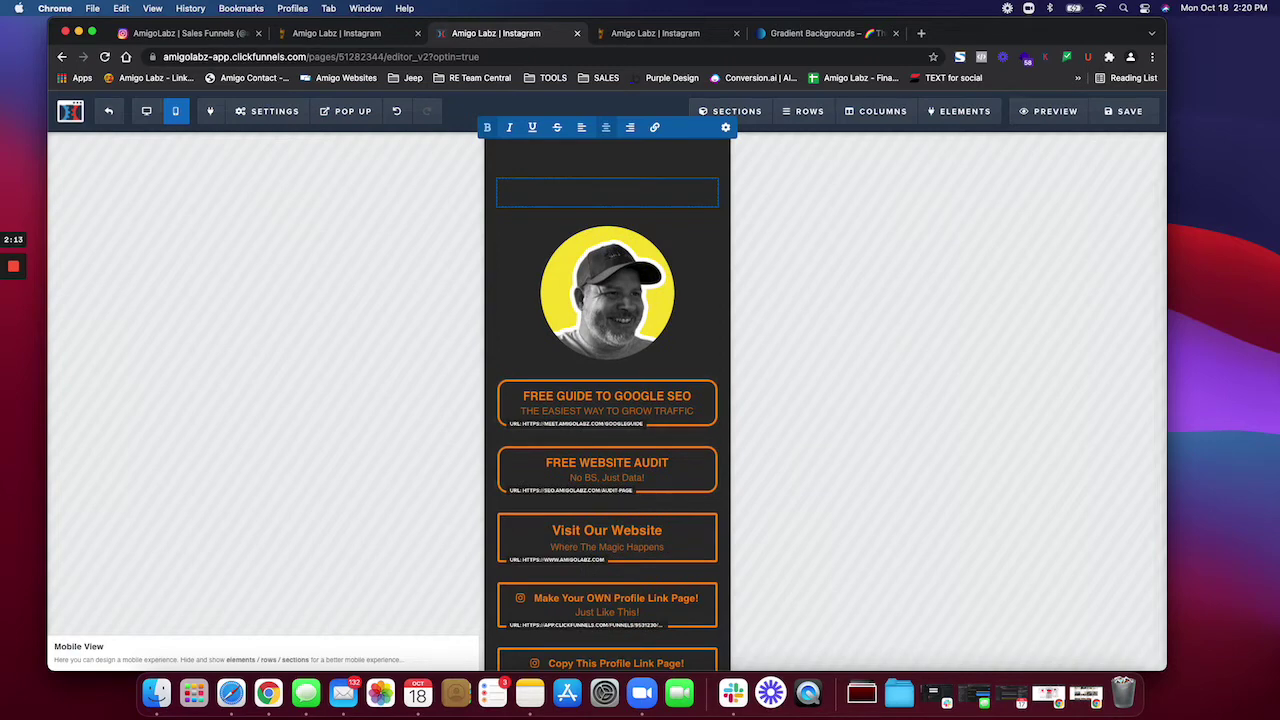
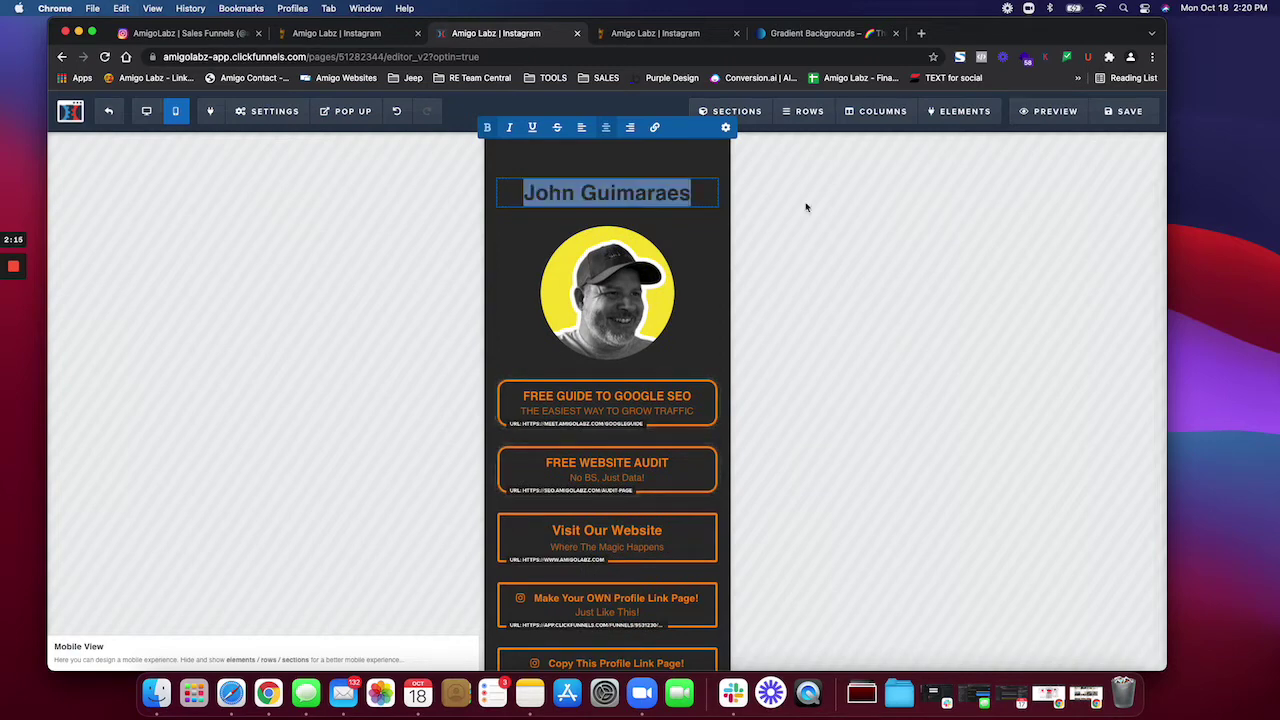
key(ctrl+Up)
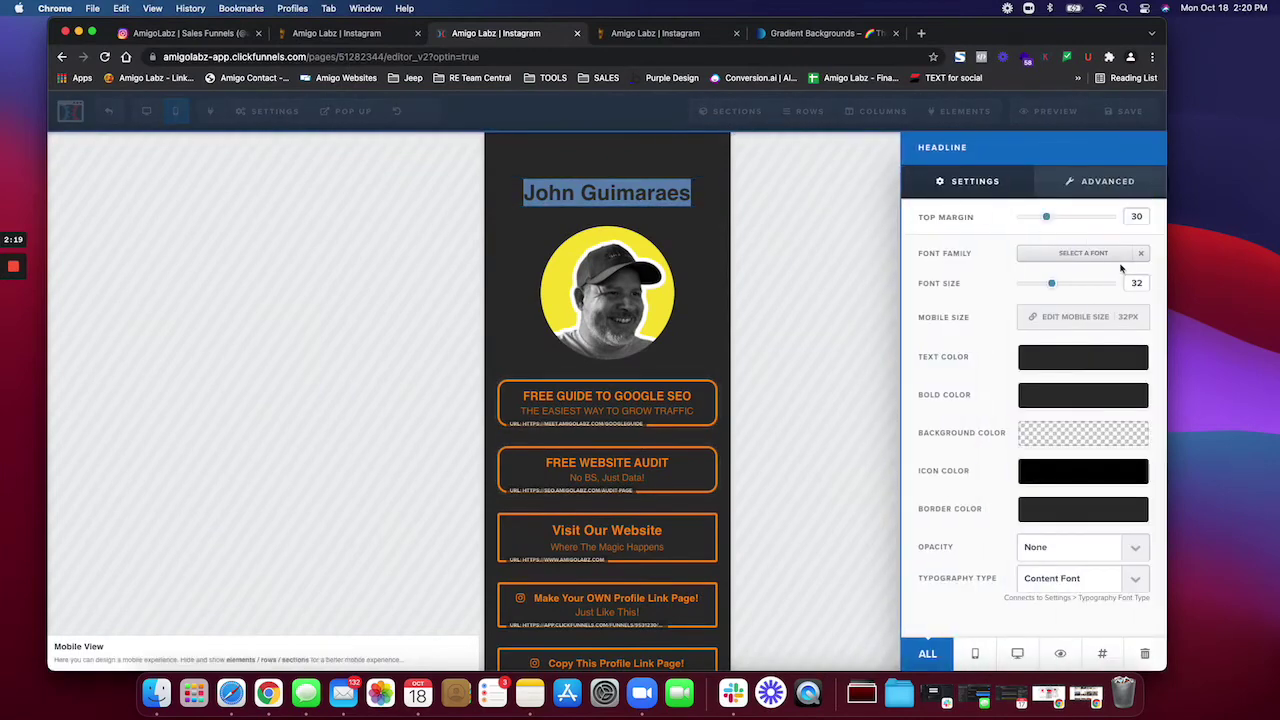
Step: Style the headline in Lobster at font size 40 with white #ffffff text
click(1117, 256)
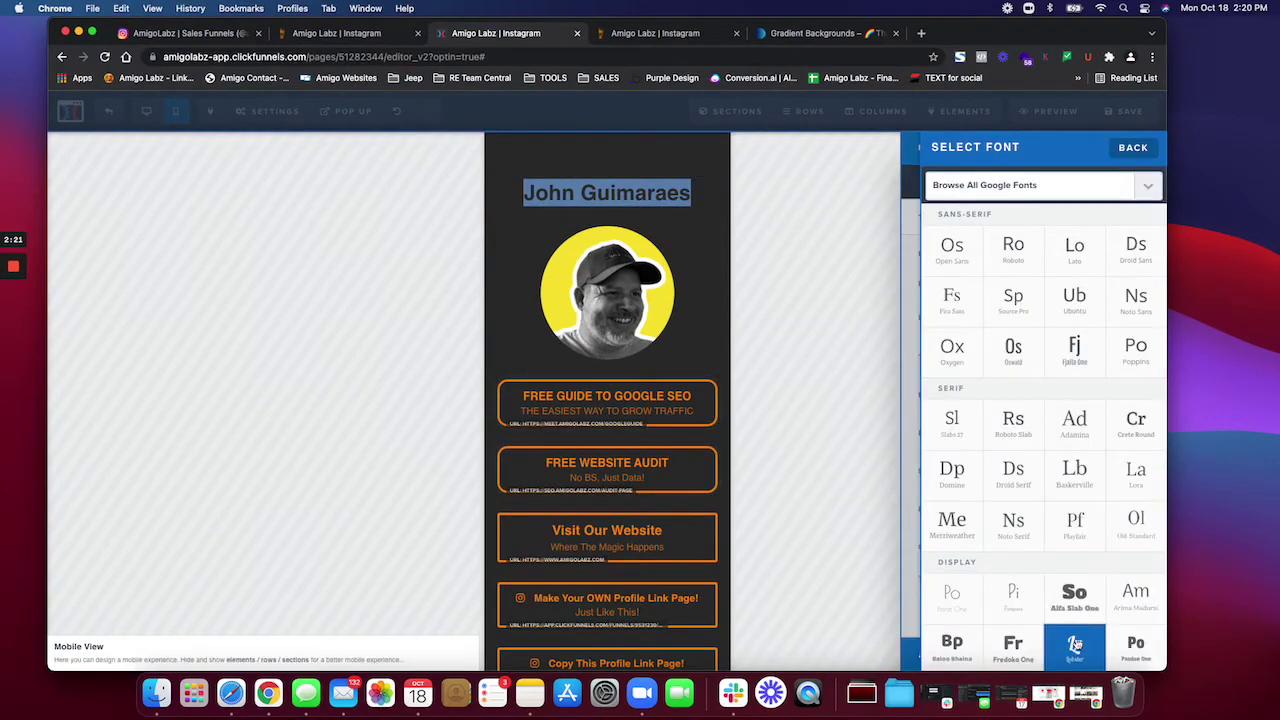
click(1075, 647)
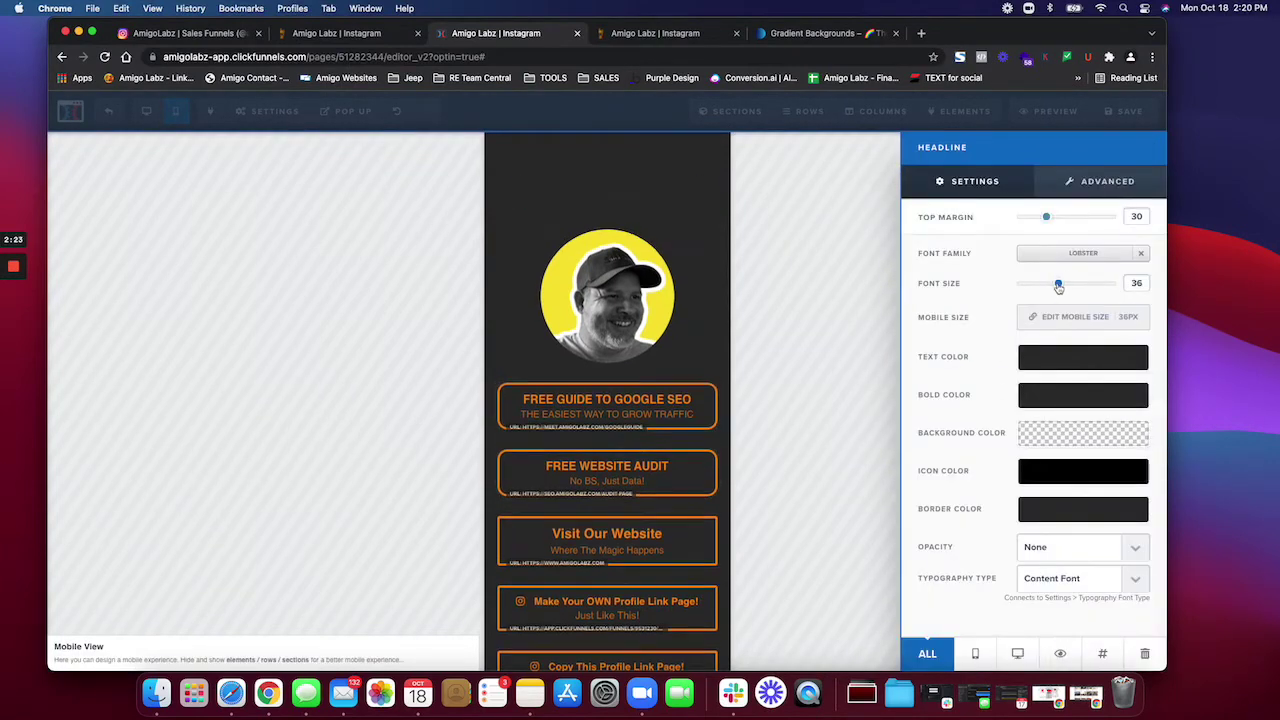
drag(1059, 287, 1065, 284)
click(1060, 358)
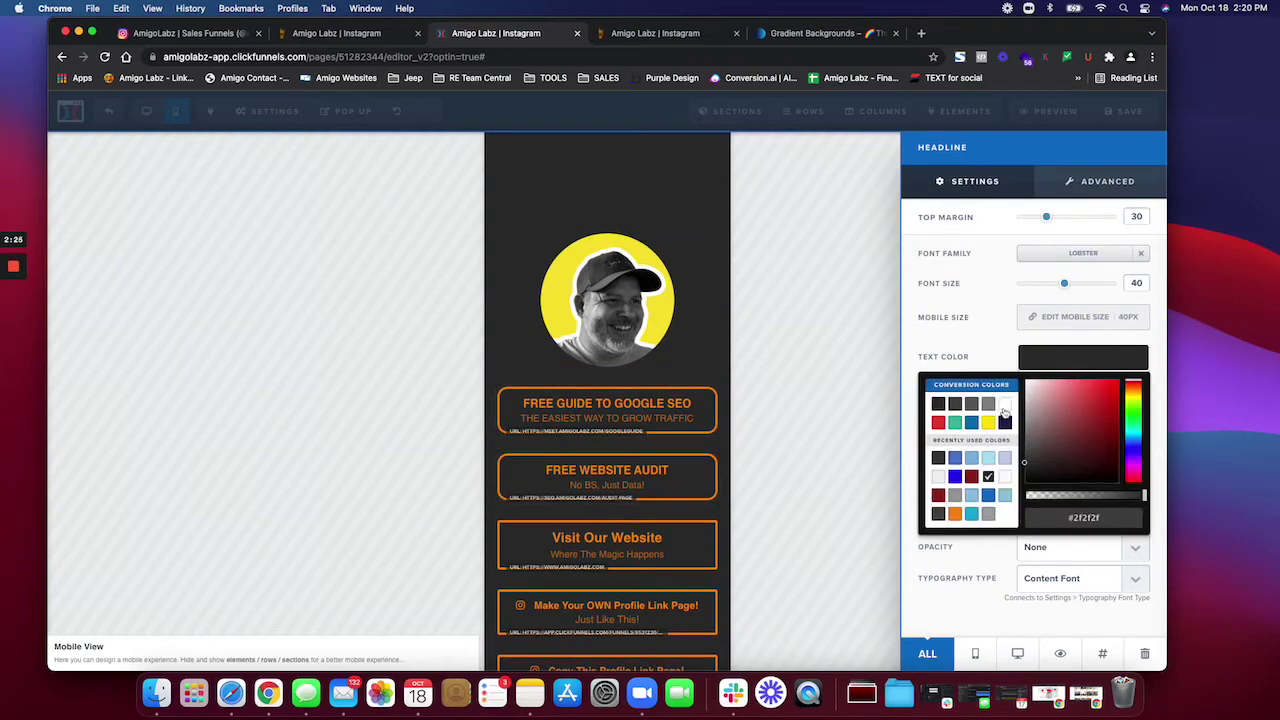
click(1004, 404)
click(804, 240)
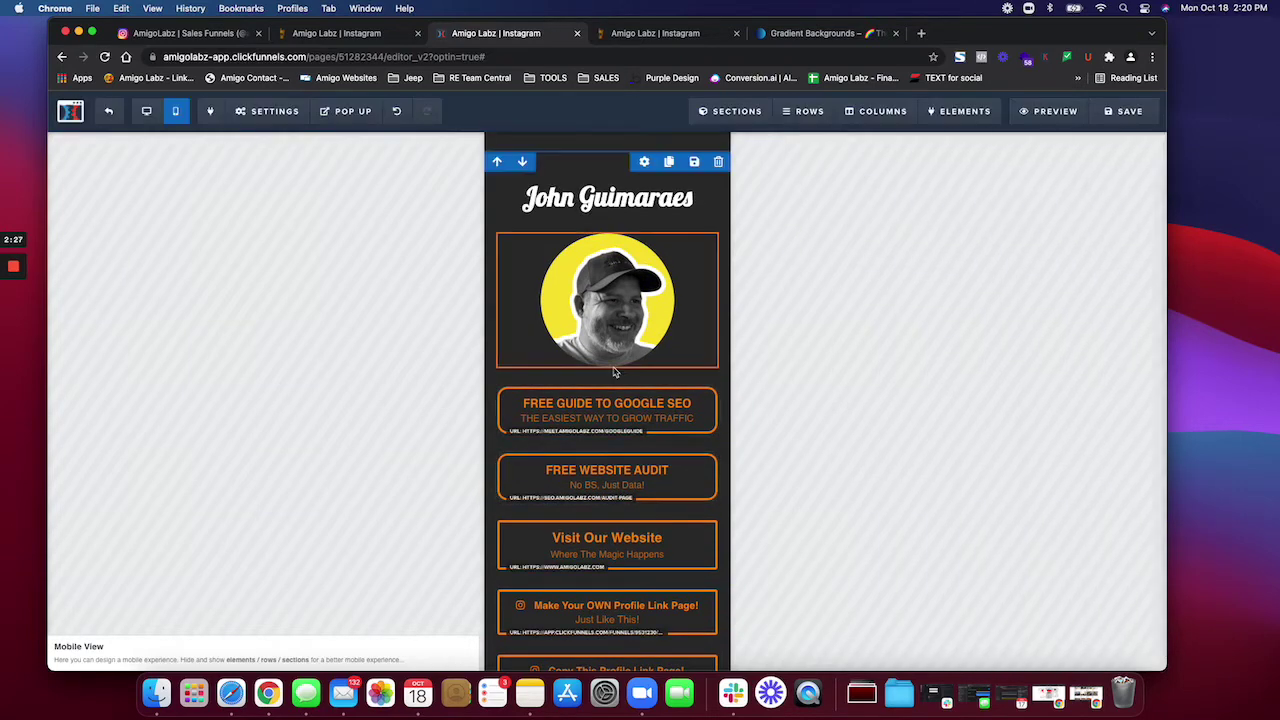
Step: Add a sub-headline under the photo, replace its placeholder text, and make it white
click(608, 371)
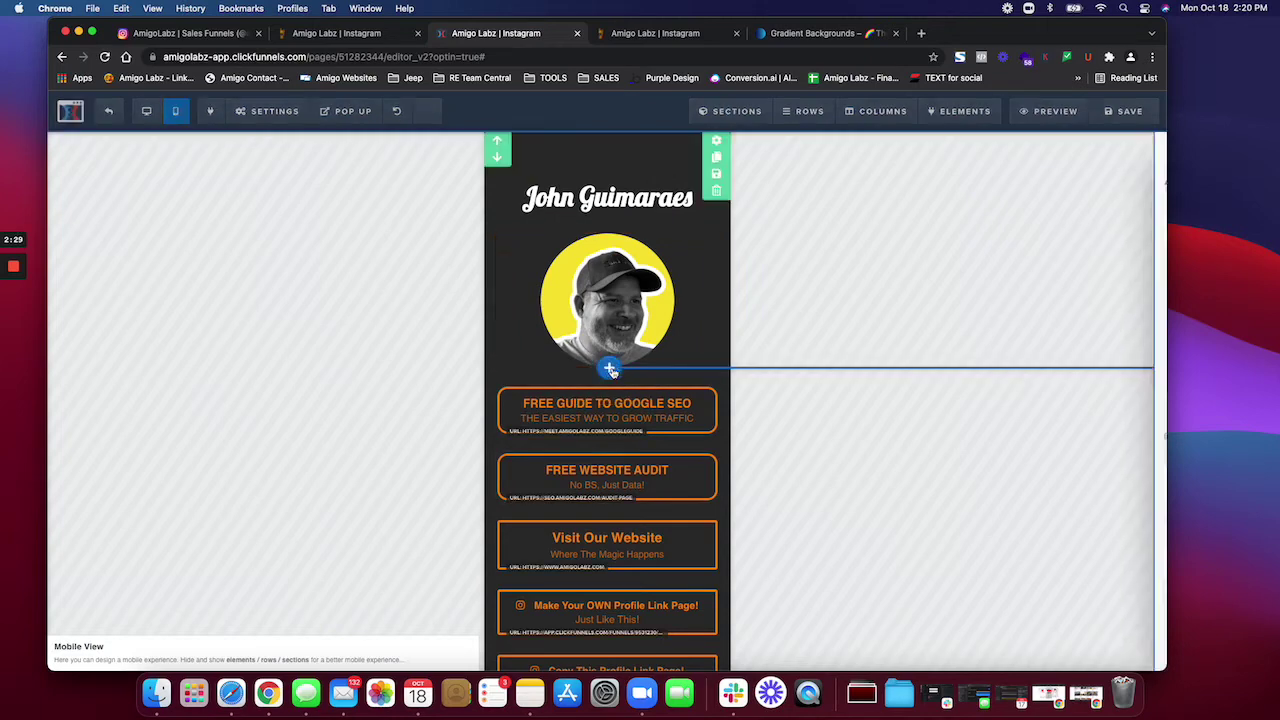
click(1014, 222)
click(596, 398)
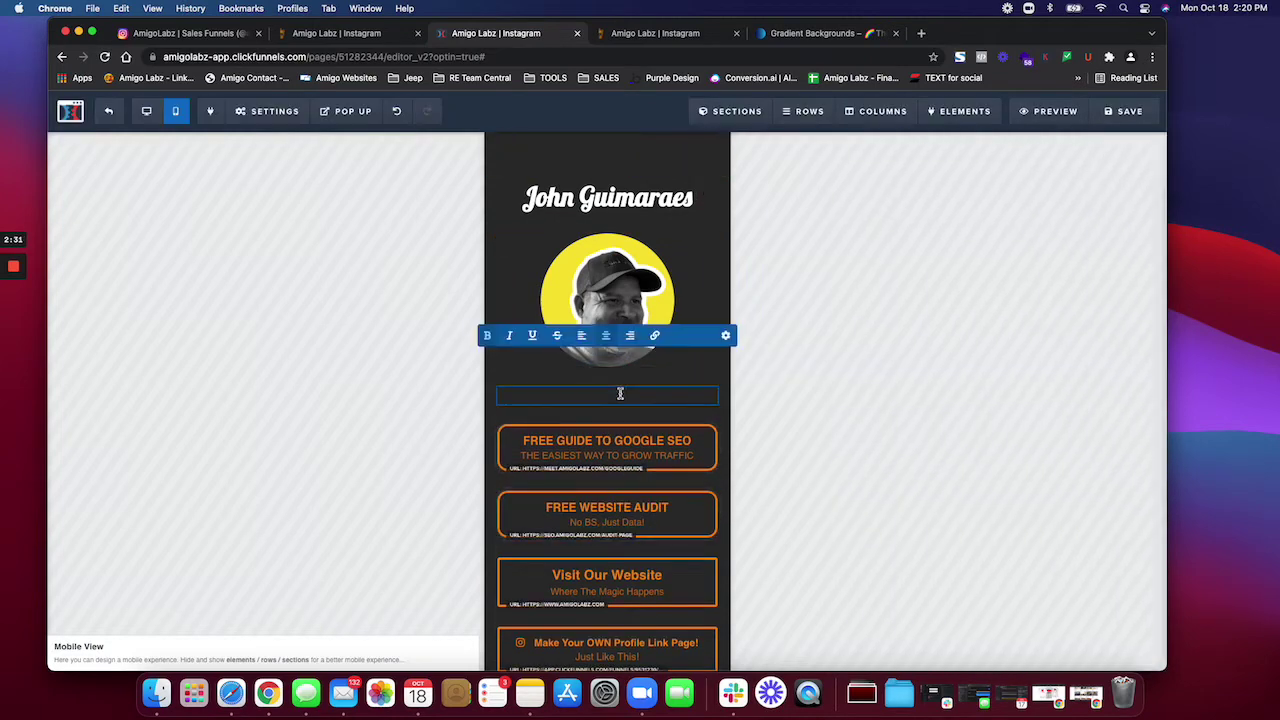
key(BackSpace)
click(726, 335)
click(1072, 362)
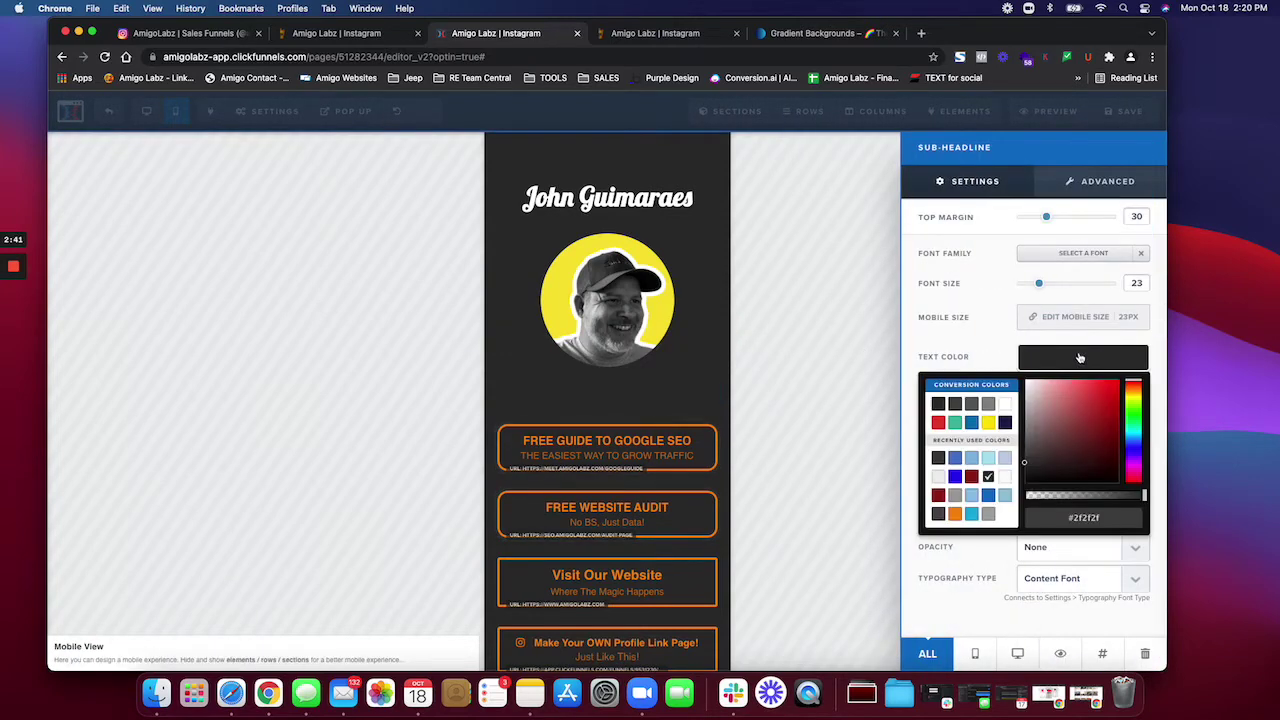
click(1006, 405)
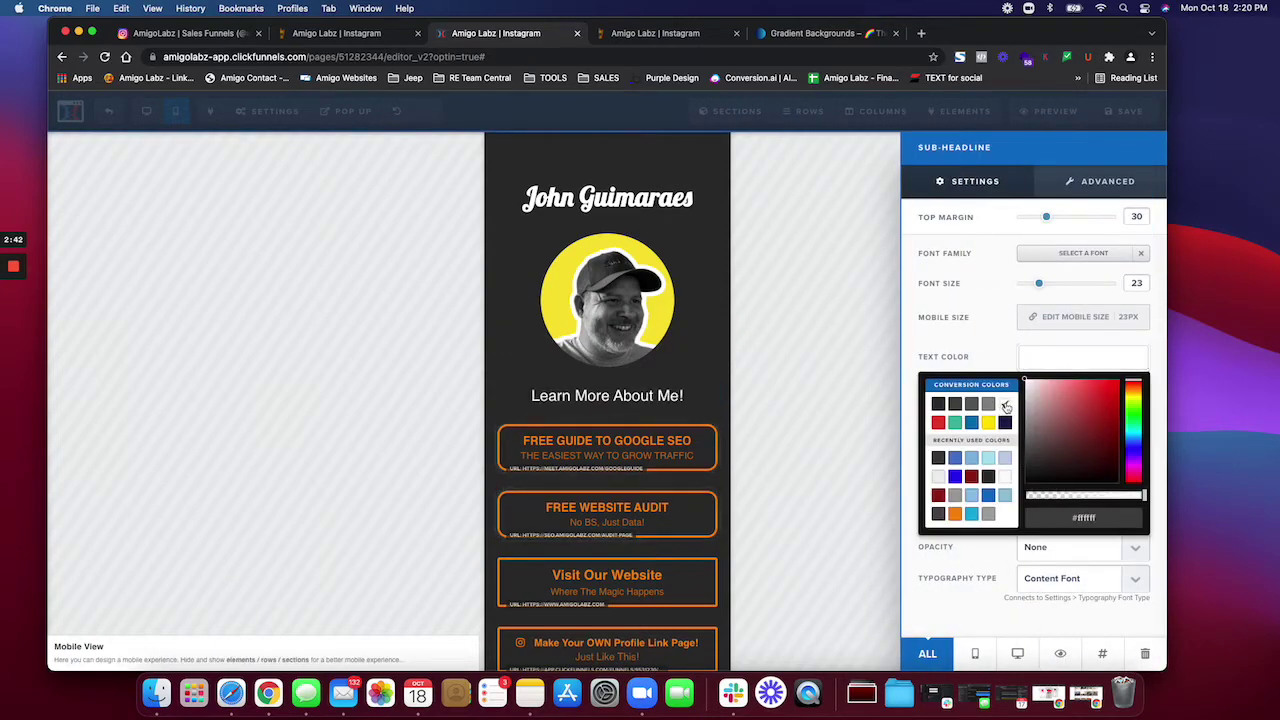
Step: Try Rock Salt and Alex Brush, then settle on Caveat as the sub-headline font
click(1076, 256)
scroll(1037, 557, down, 2)
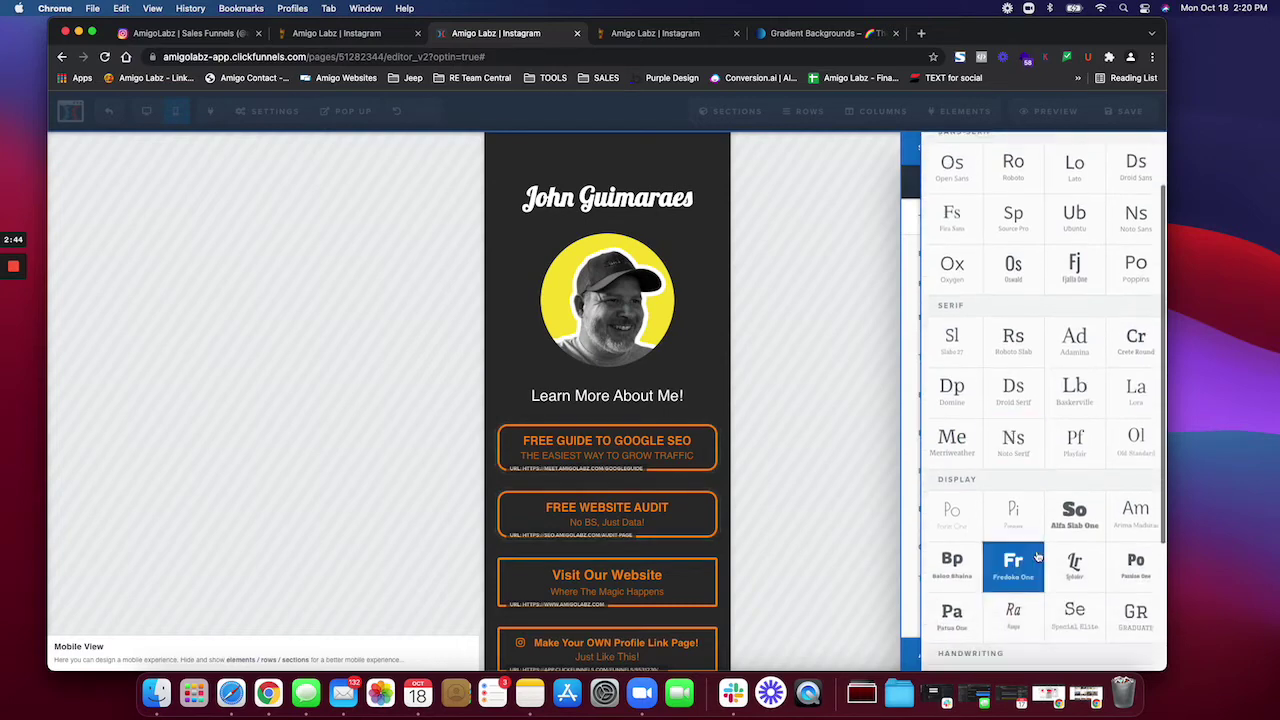
scroll(1037, 557, down, 5)
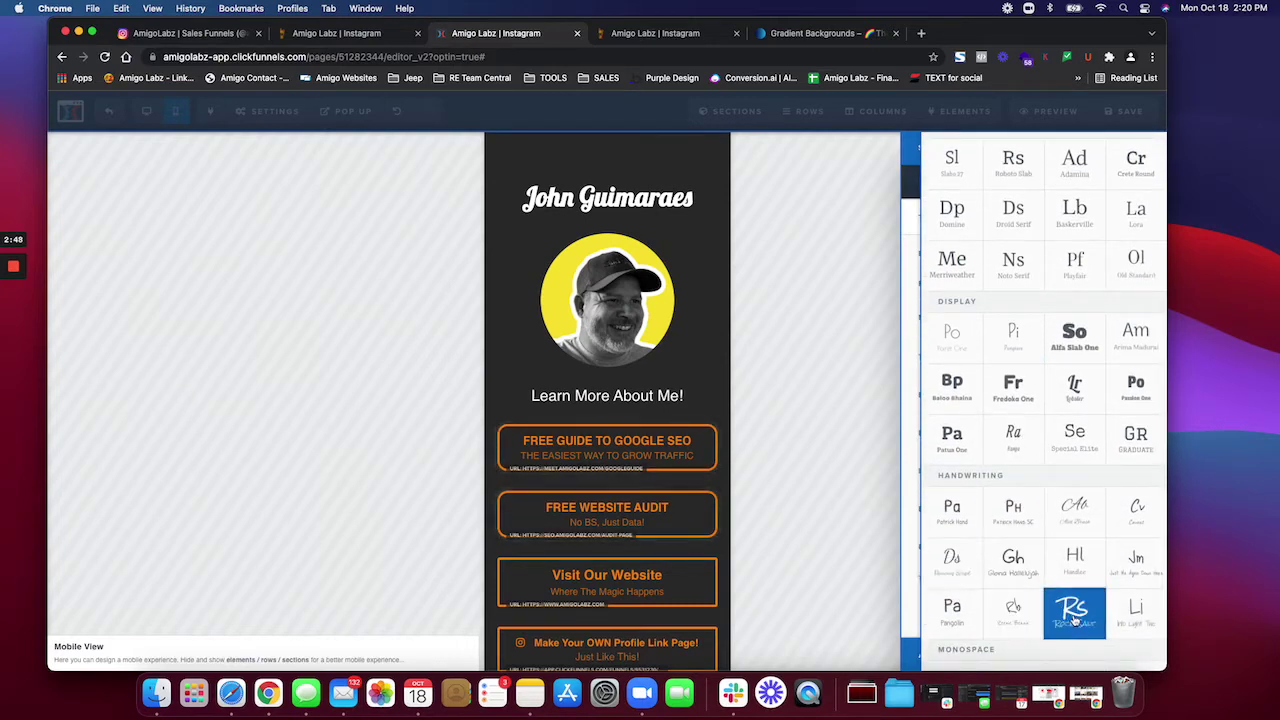
click(1071, 616)
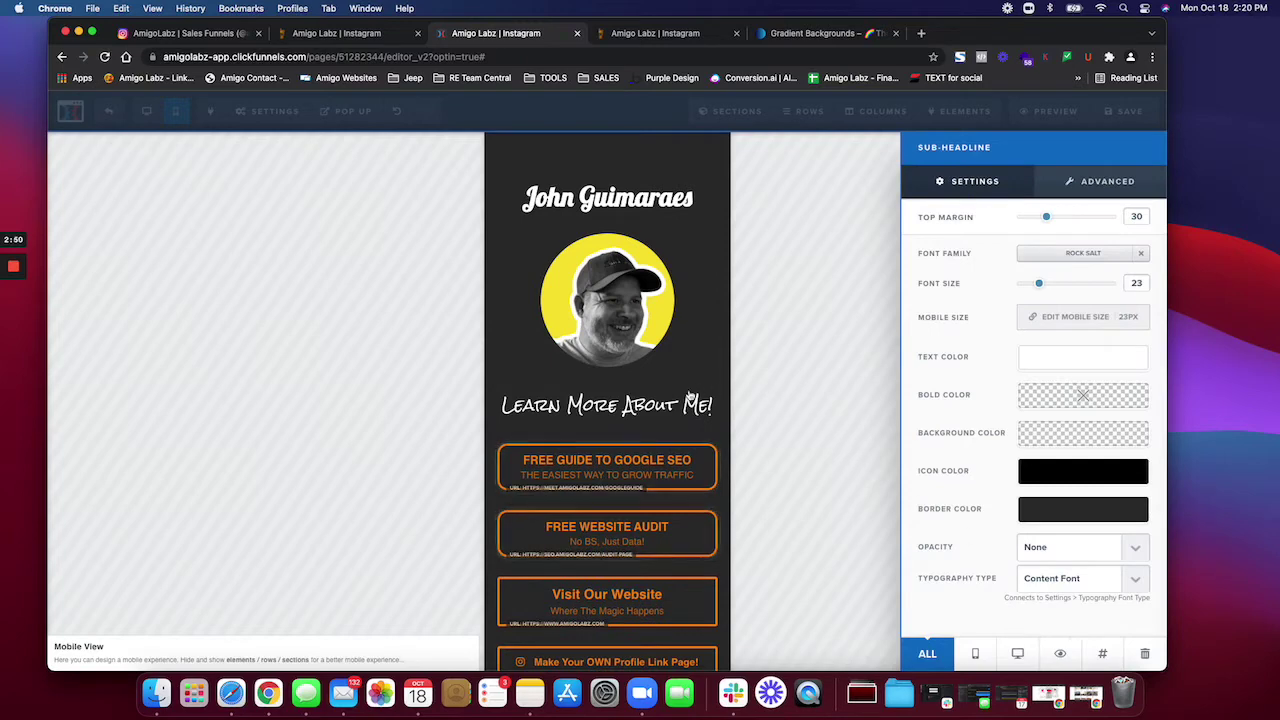
click(1141, 254)
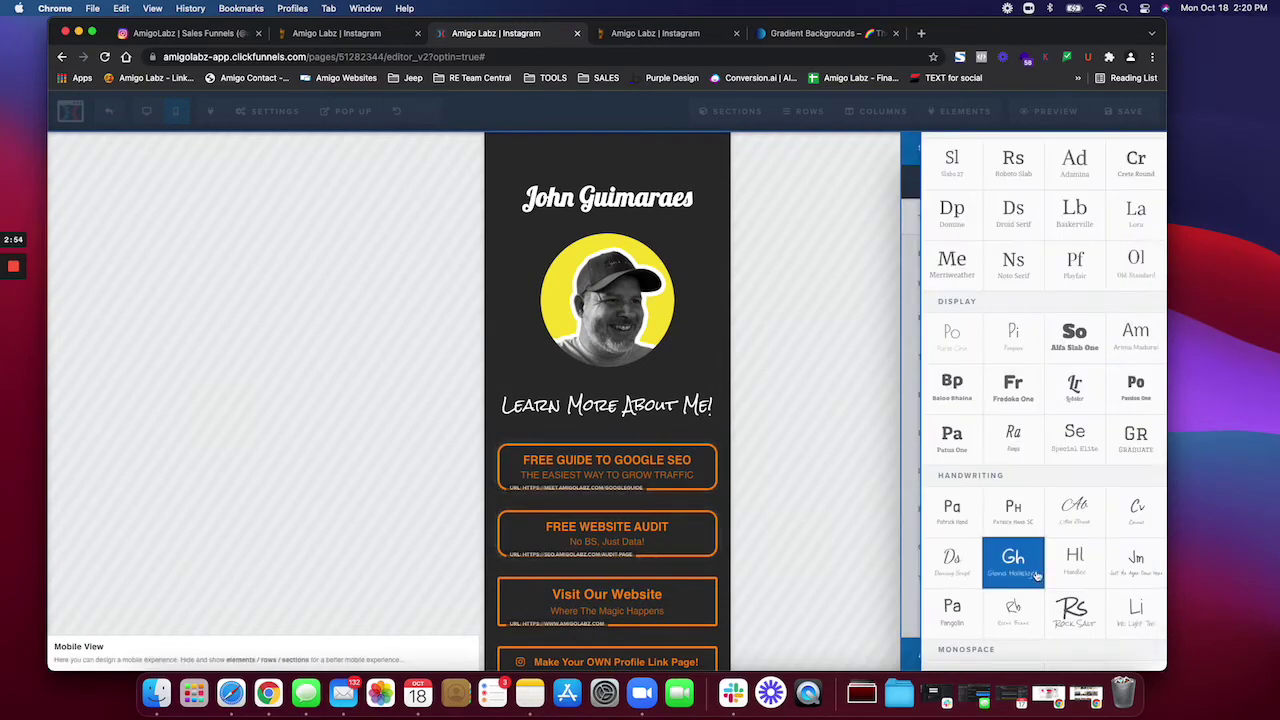
click(1074, 507)
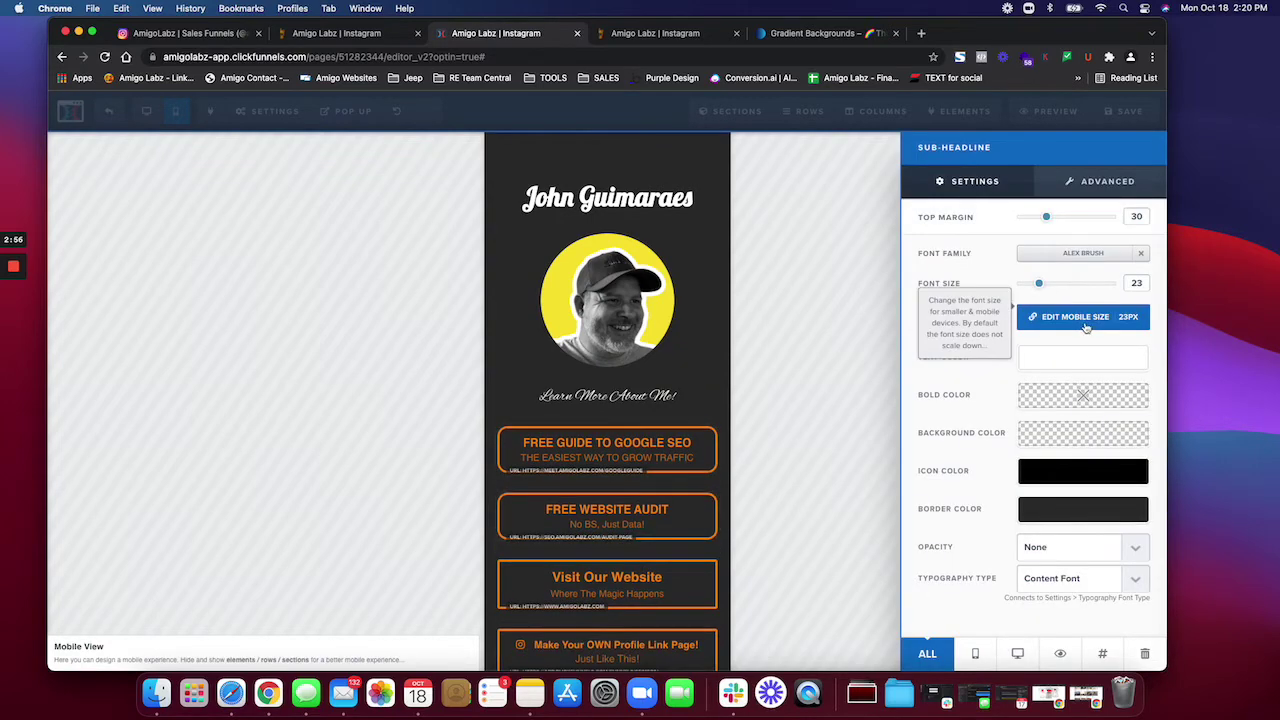
click(1106, 256)
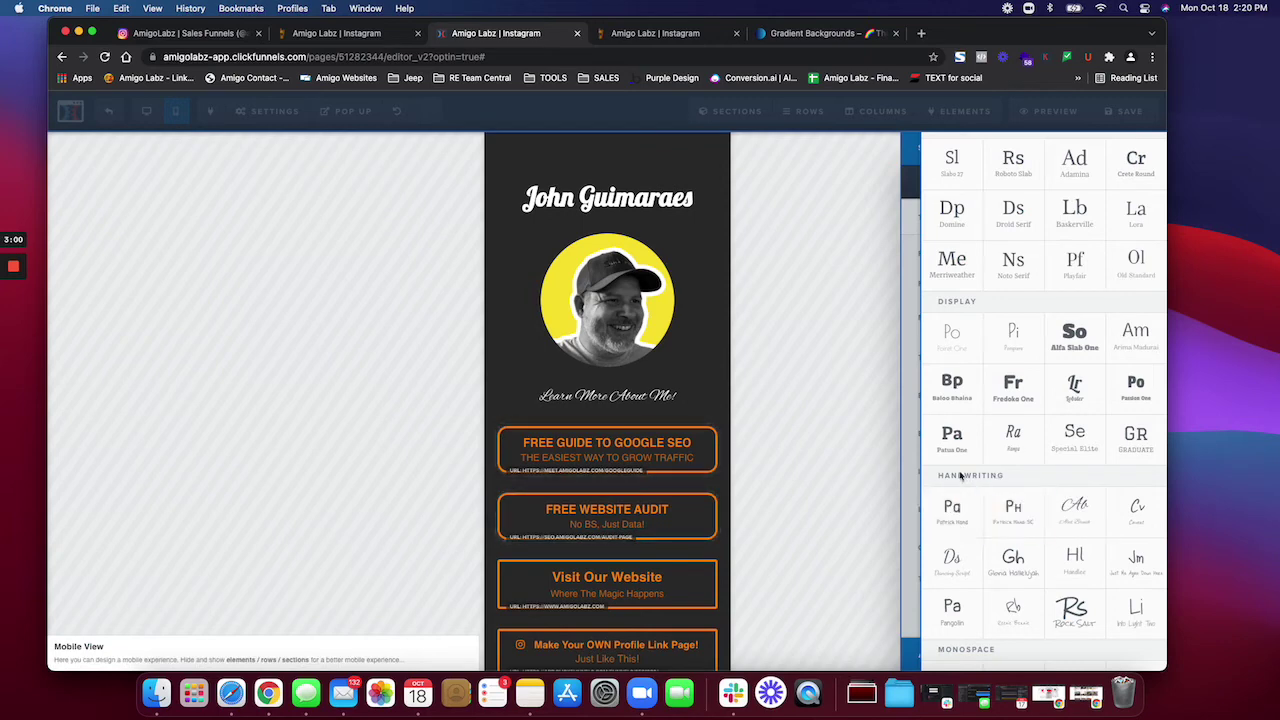
scroll(966, 495, down, 1)
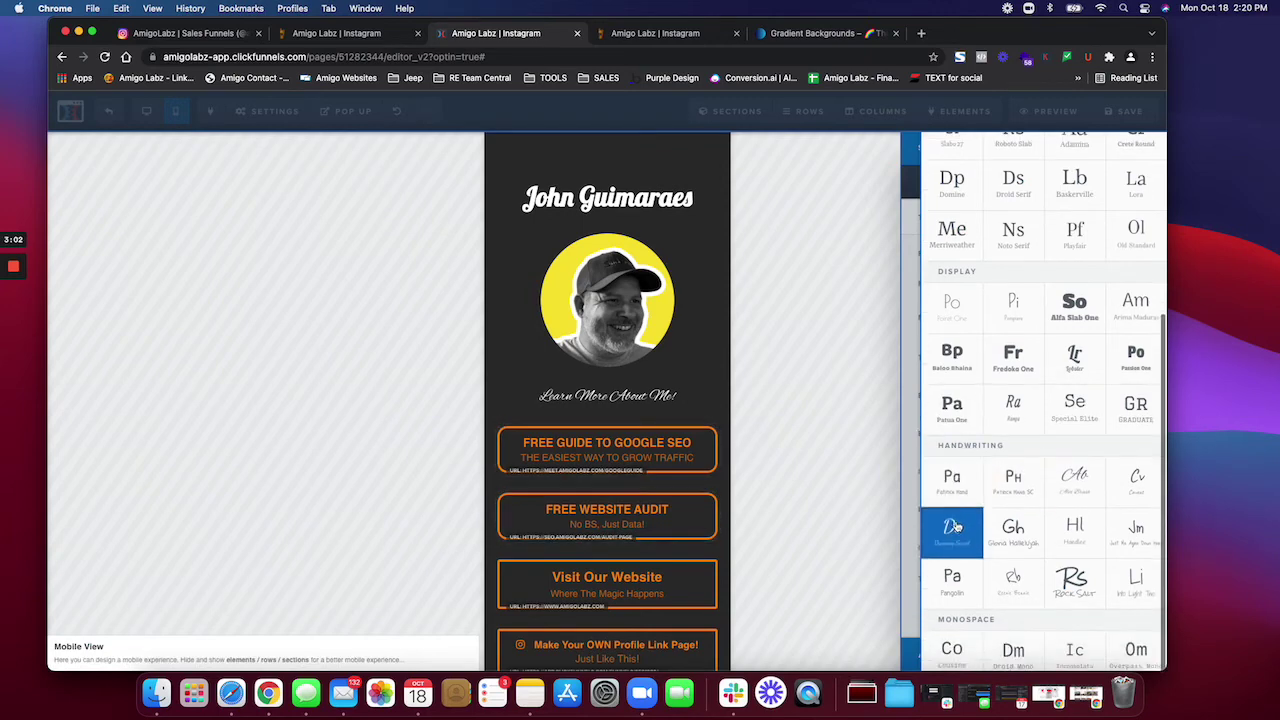
scroll(957, 527, down, 2)
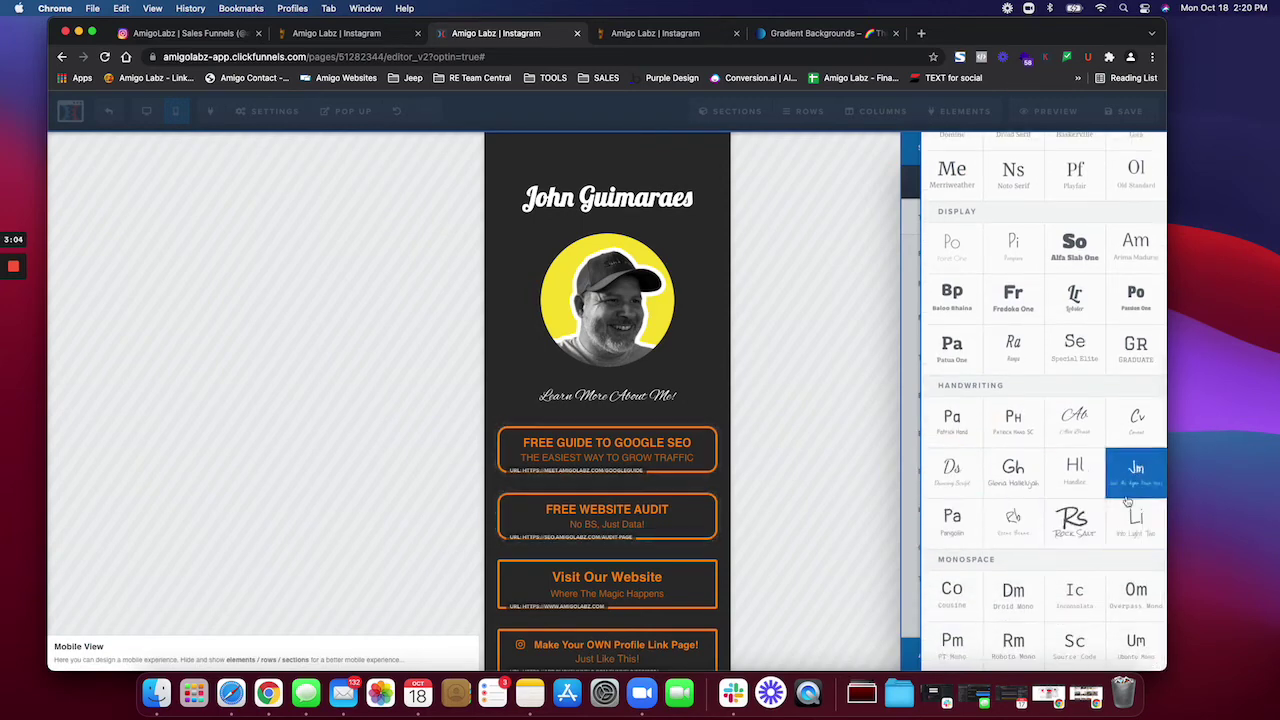
click(1136, 427)
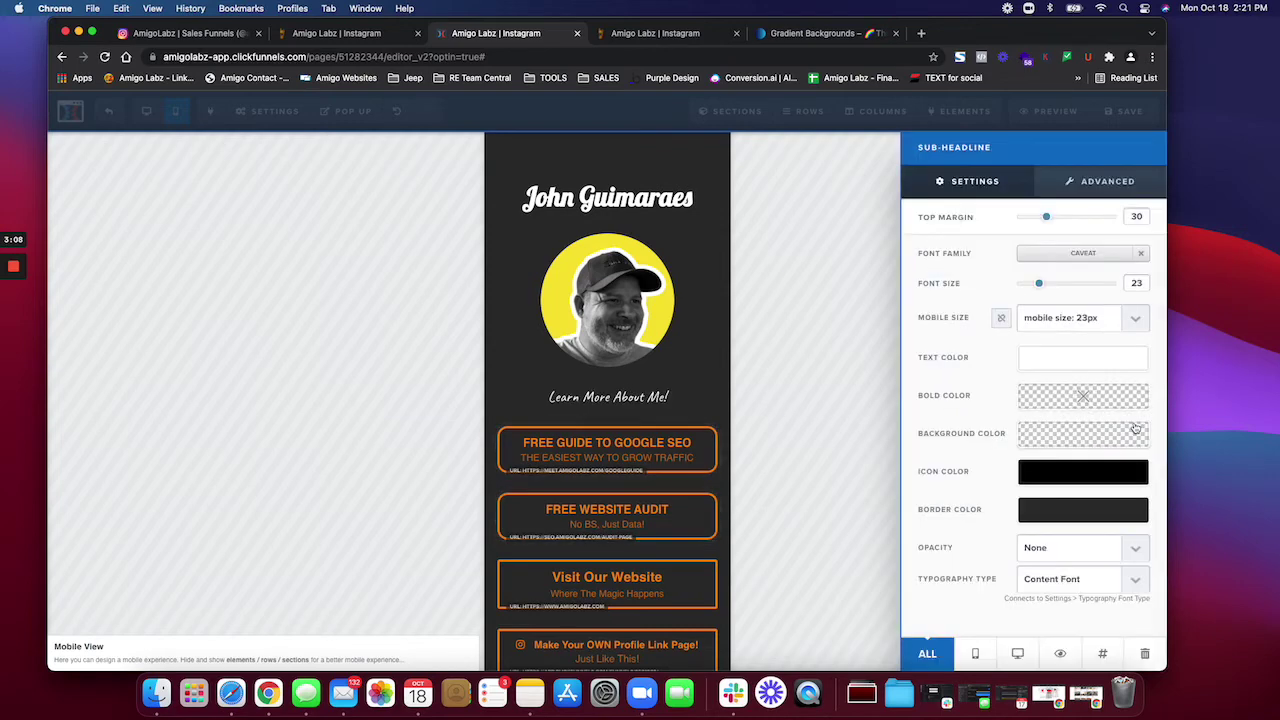
Step: Enlarge the sub-headline text from 23 to 30
click(586, 403)
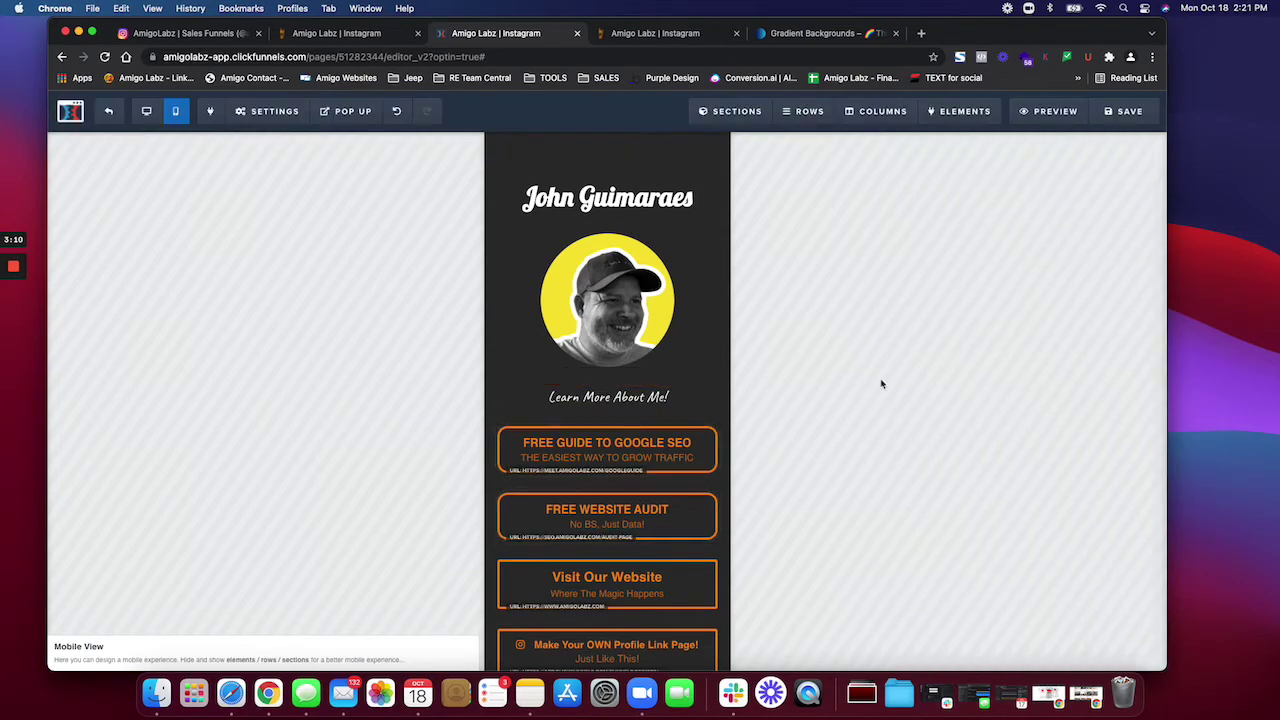
click(713, 402)
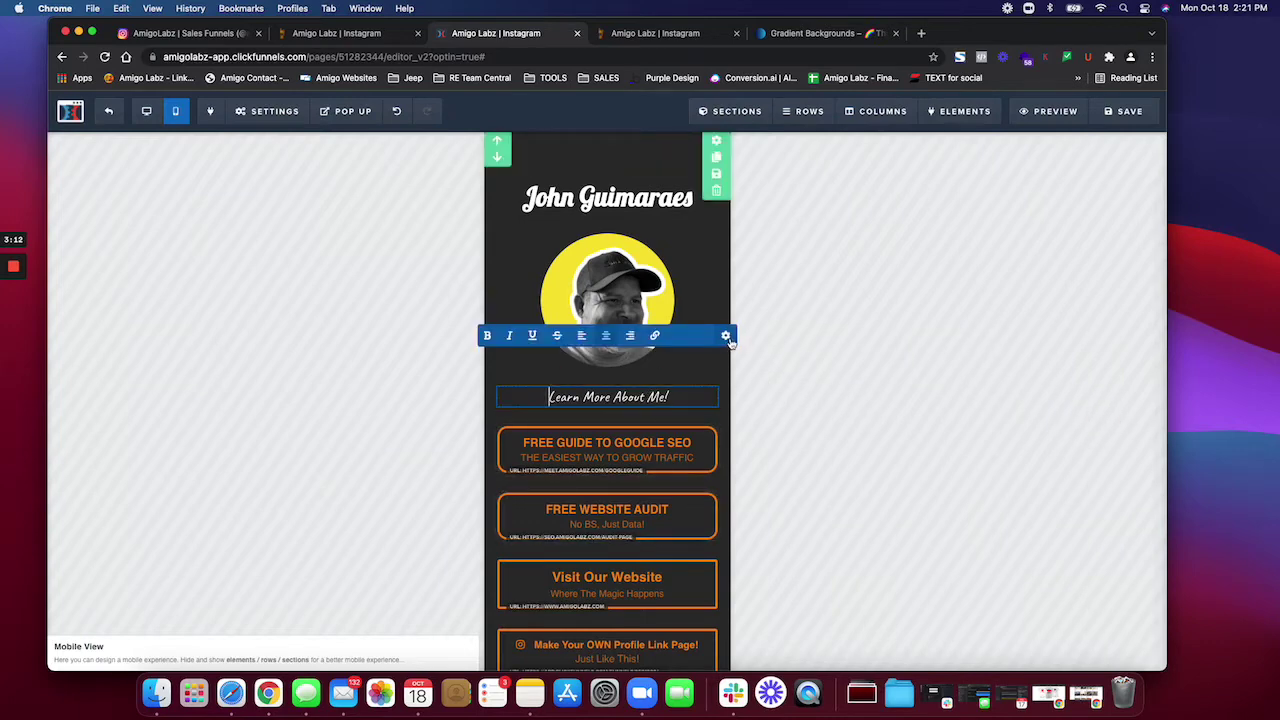
click(726, 335)
drag(1040, 286, 1049, 286)
click(675, 399)
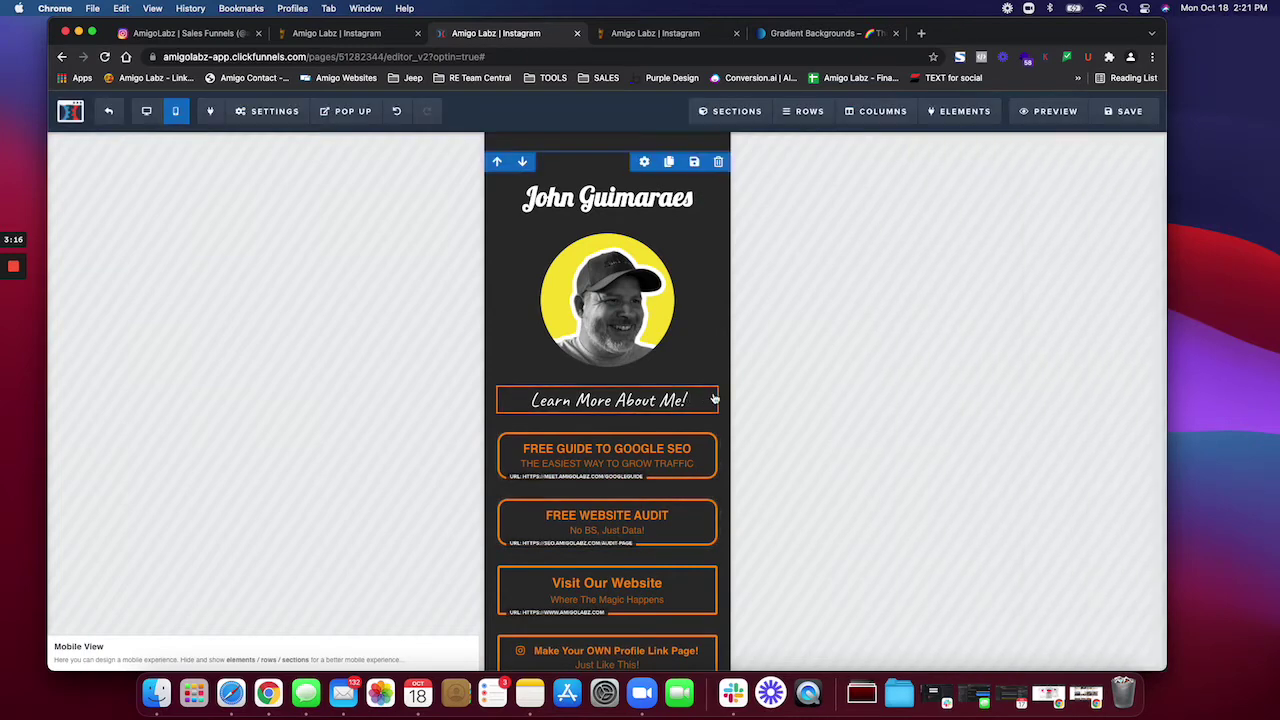
Step: Insert a ▼ down triangle before the heading text with the emoji picker
click(698, 400)
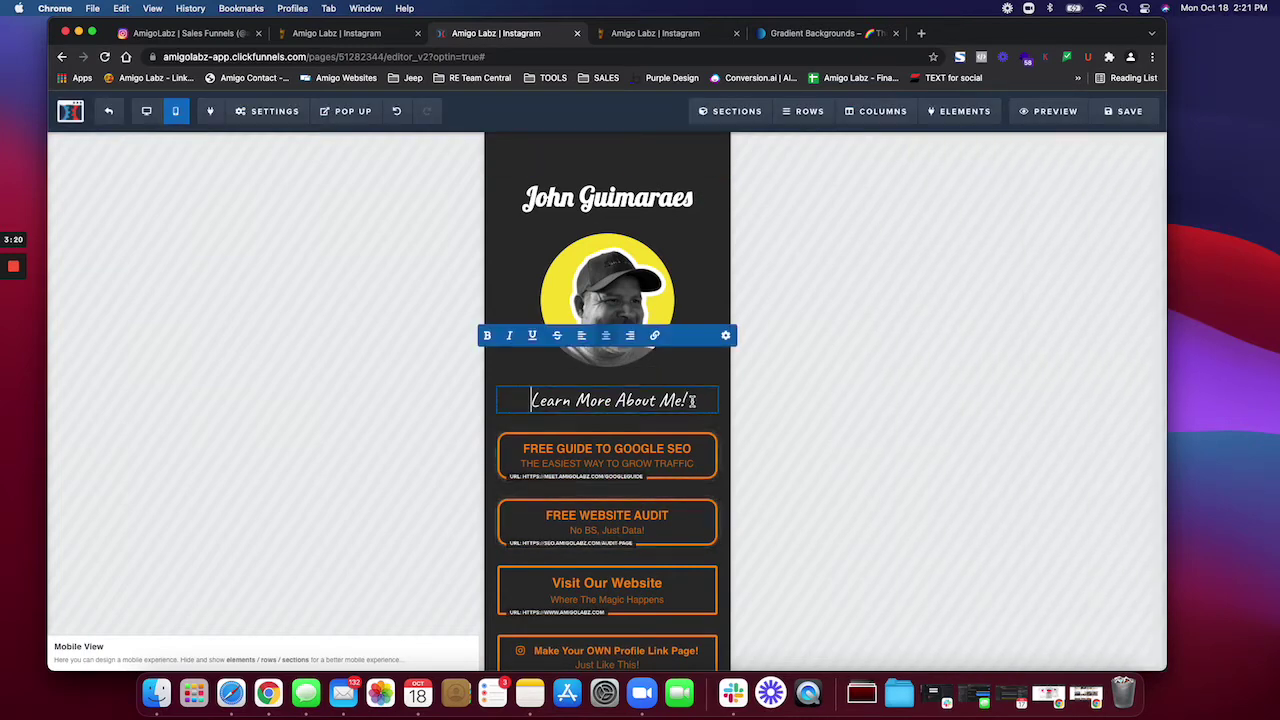
key(ctrl+super+space)
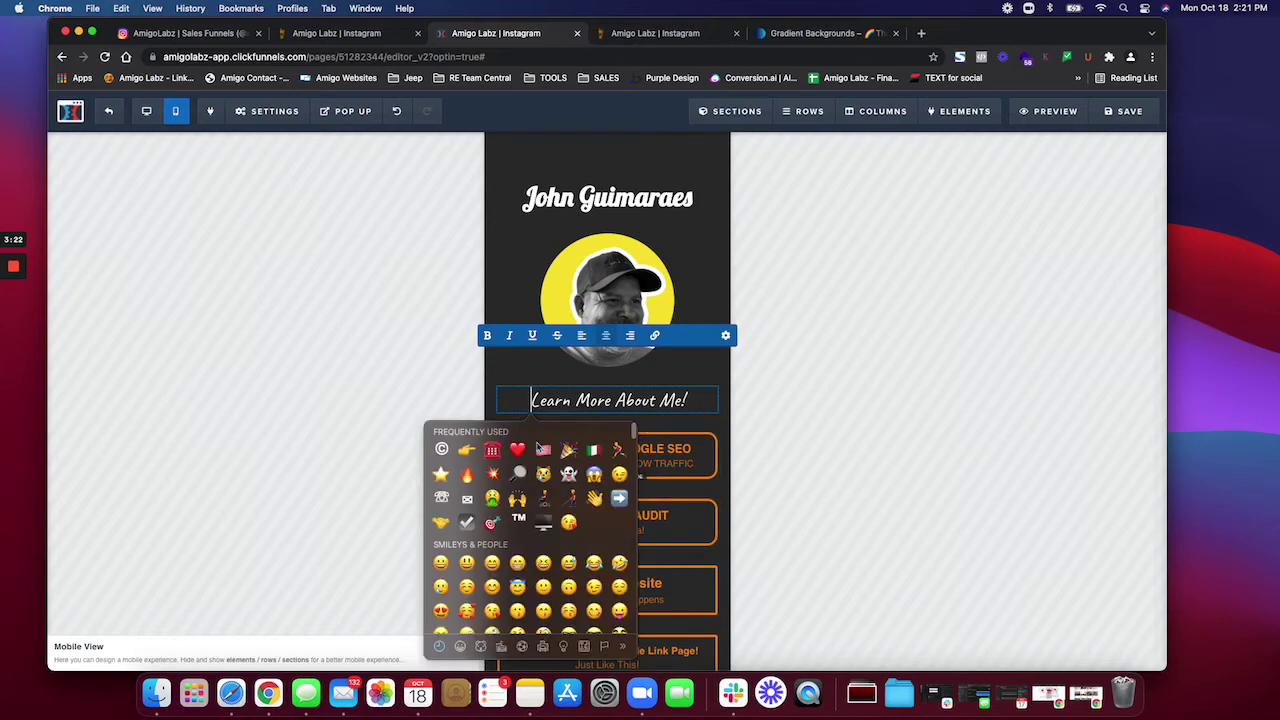
scroll(540, 520, down, 3)
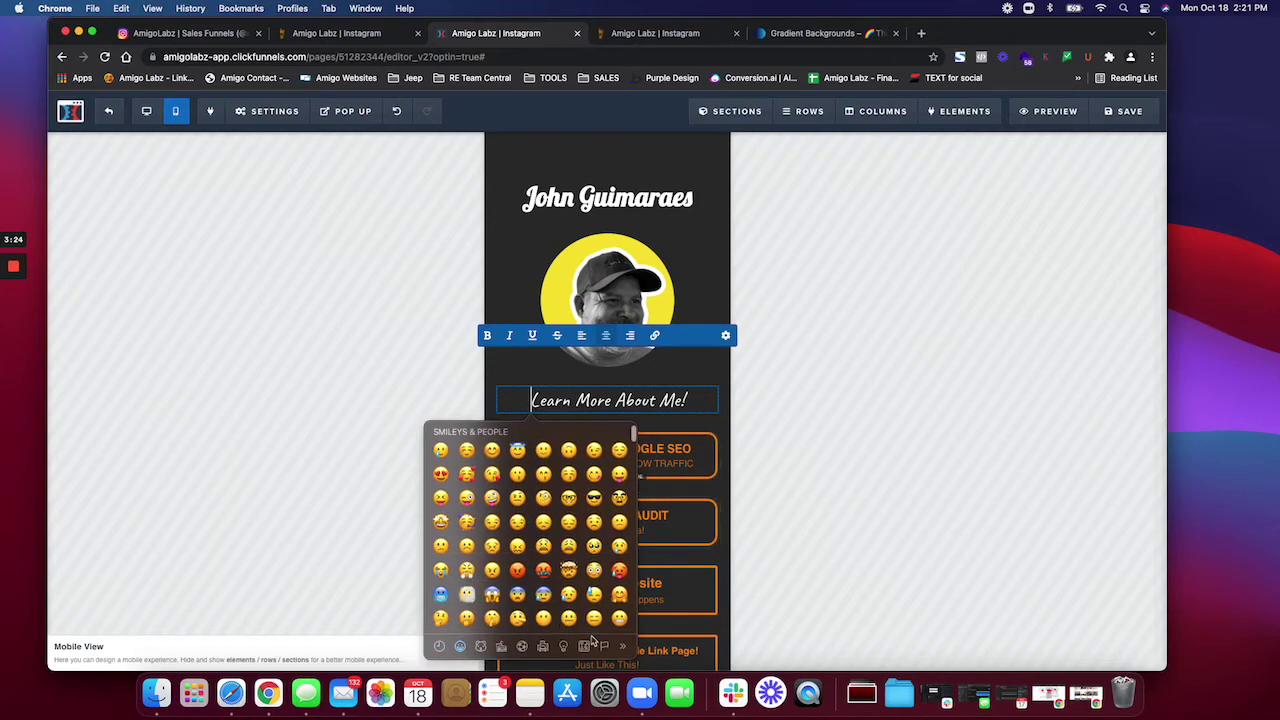
click(604, 646)
click(622, 646)
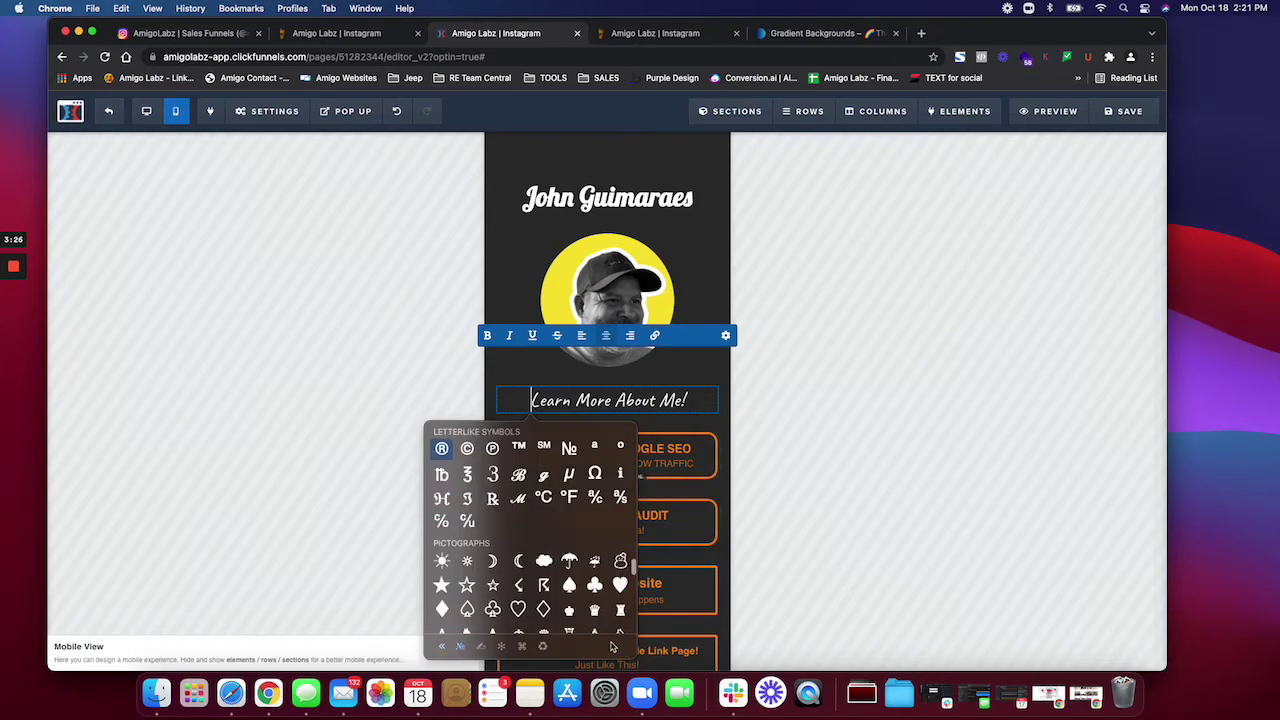
scroll(538, 595, down, 2)
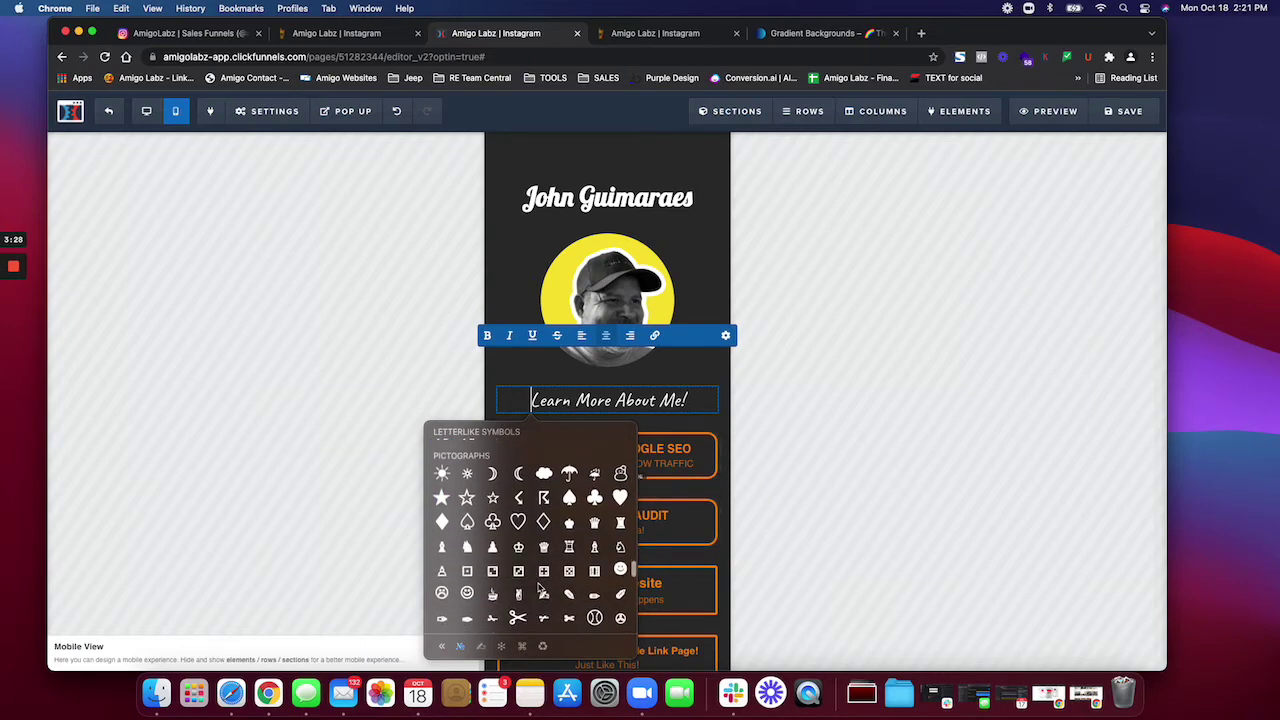
scroll(538, 588, down, 10)
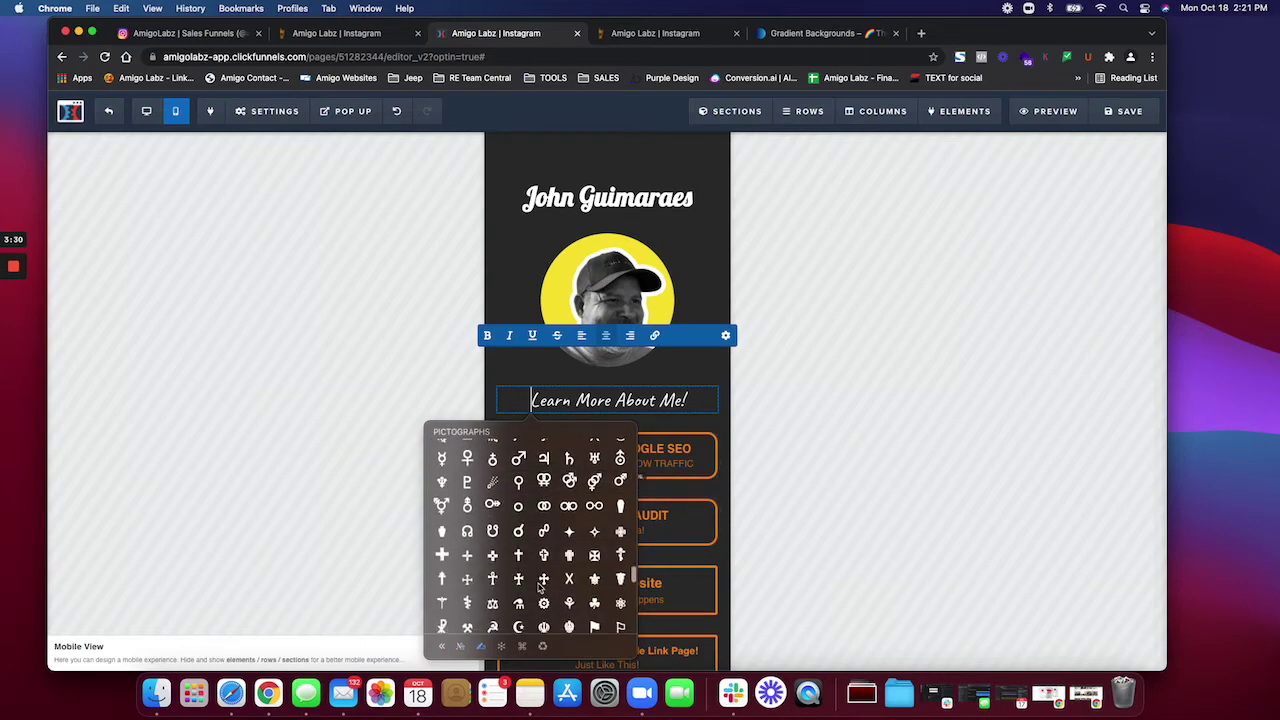
scroll(538, 588, down, 10)
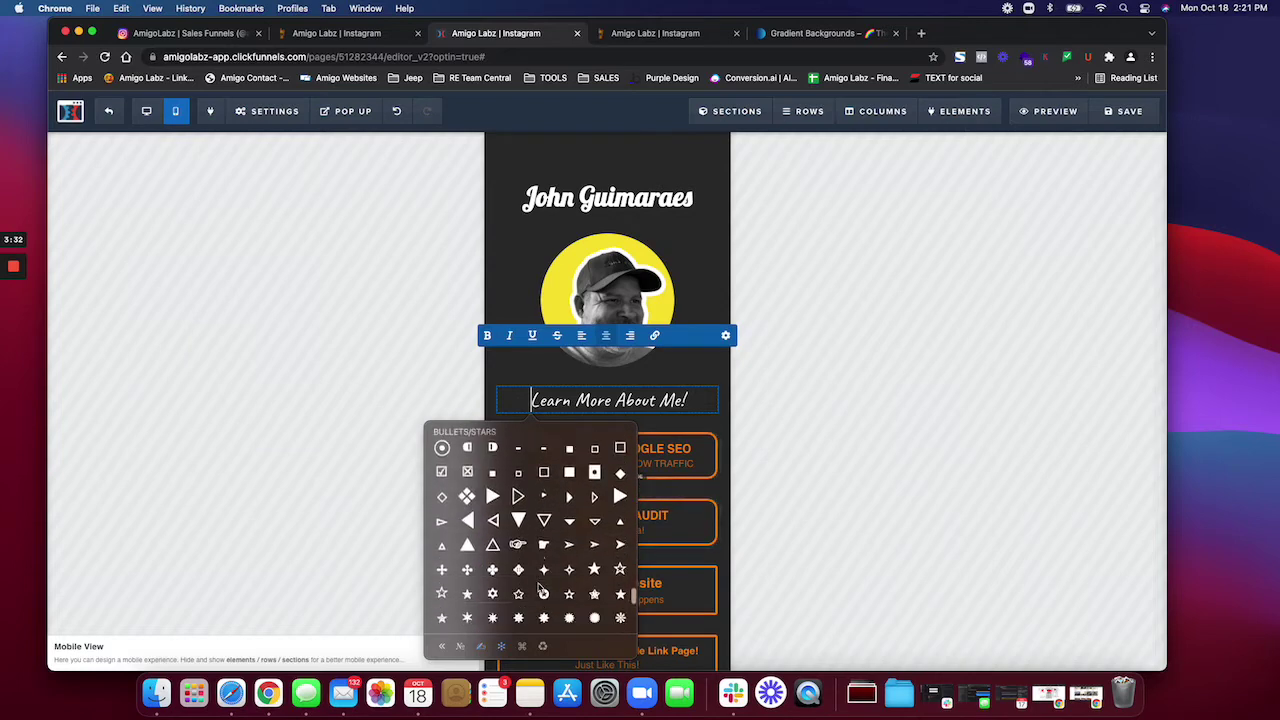
scroll(541, 588, down, 1)
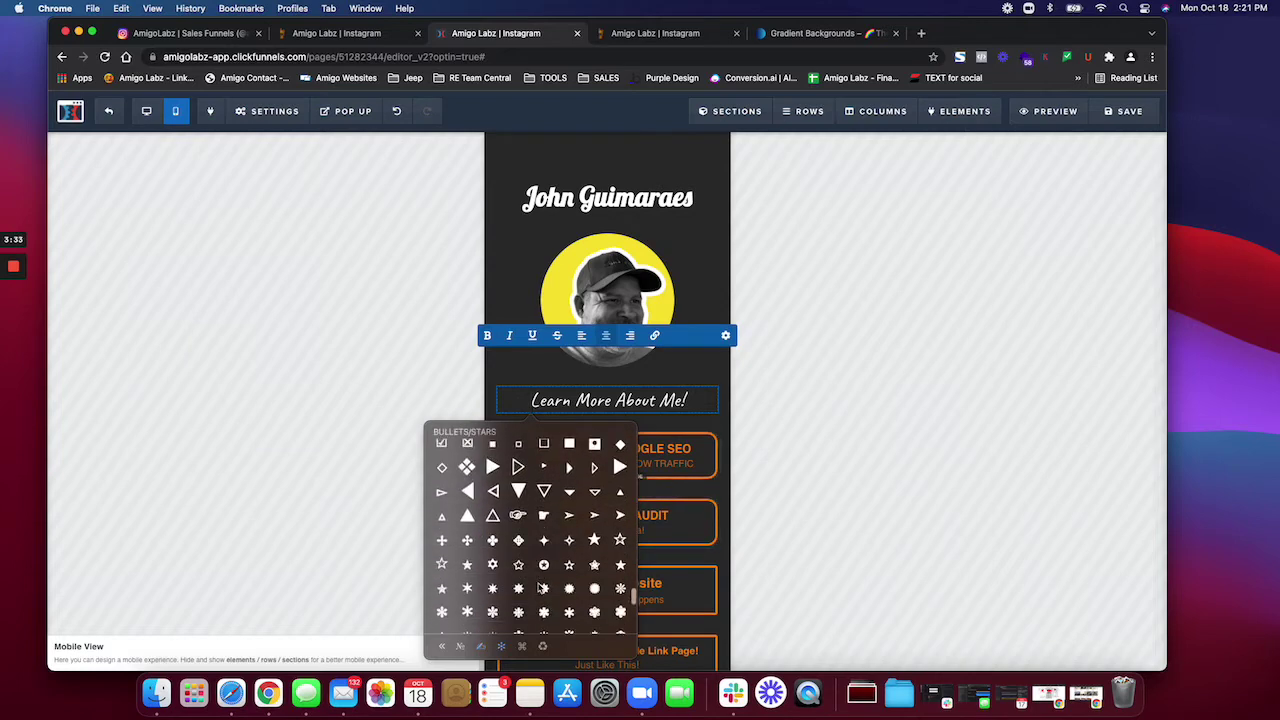
click(519, 492)
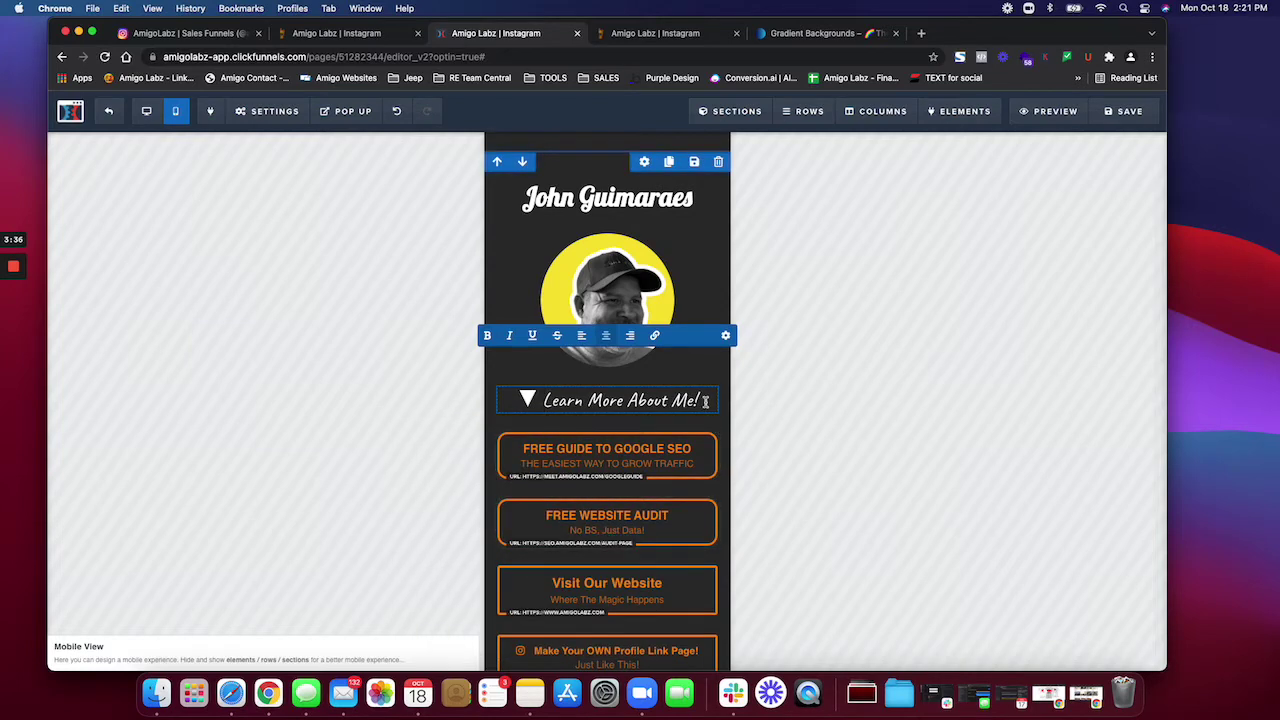
Step: Add a second ▼ triangle after the heading text and finish editing
key(ctrl+super+space)
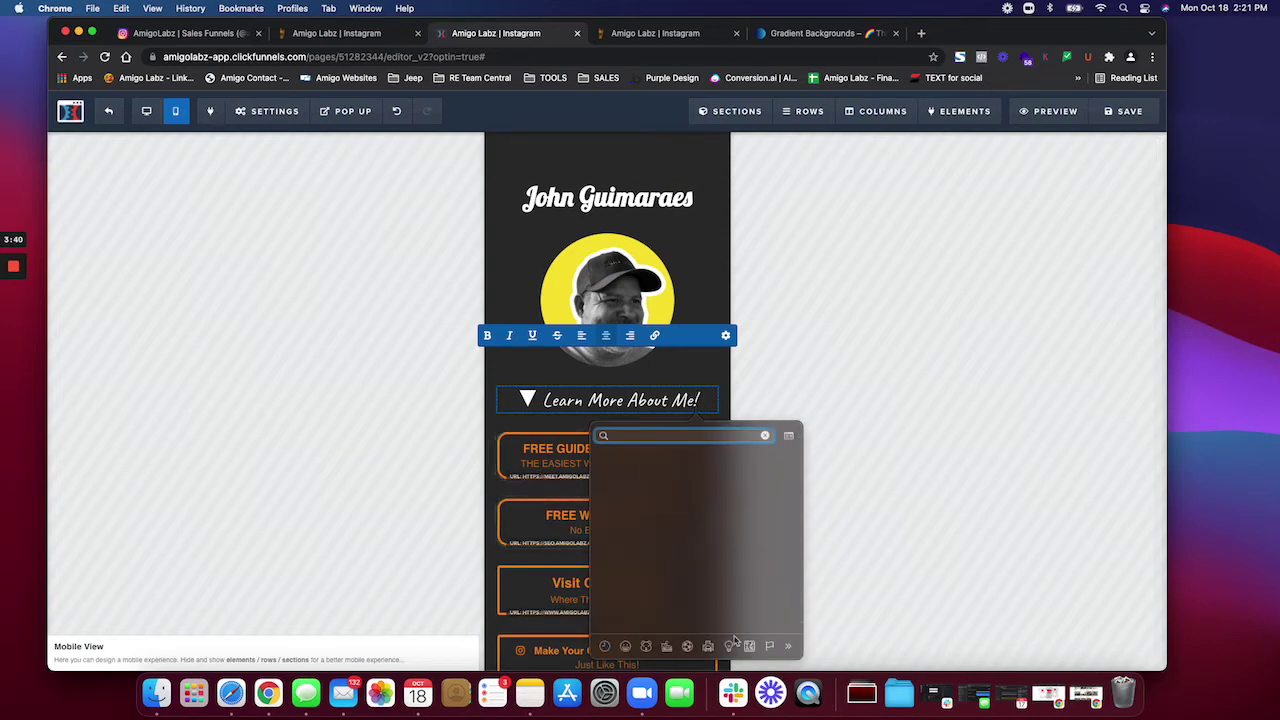
click(605, 648)
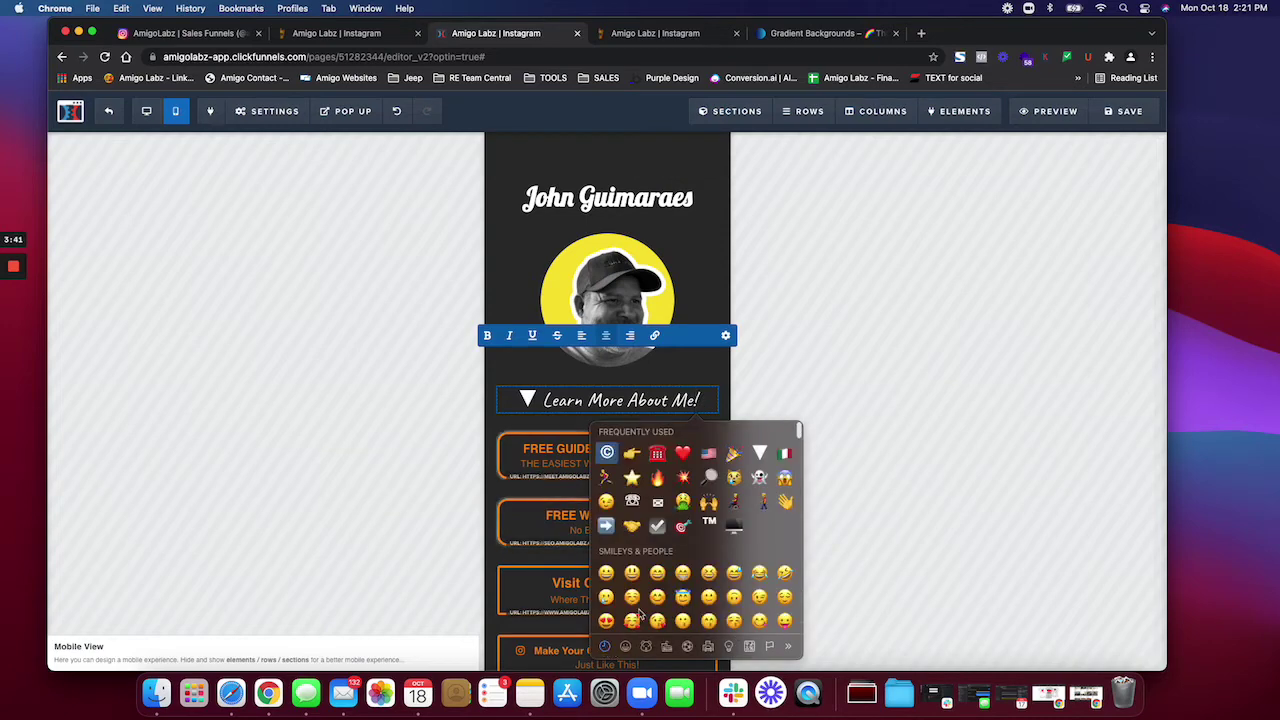
click(759, 452)
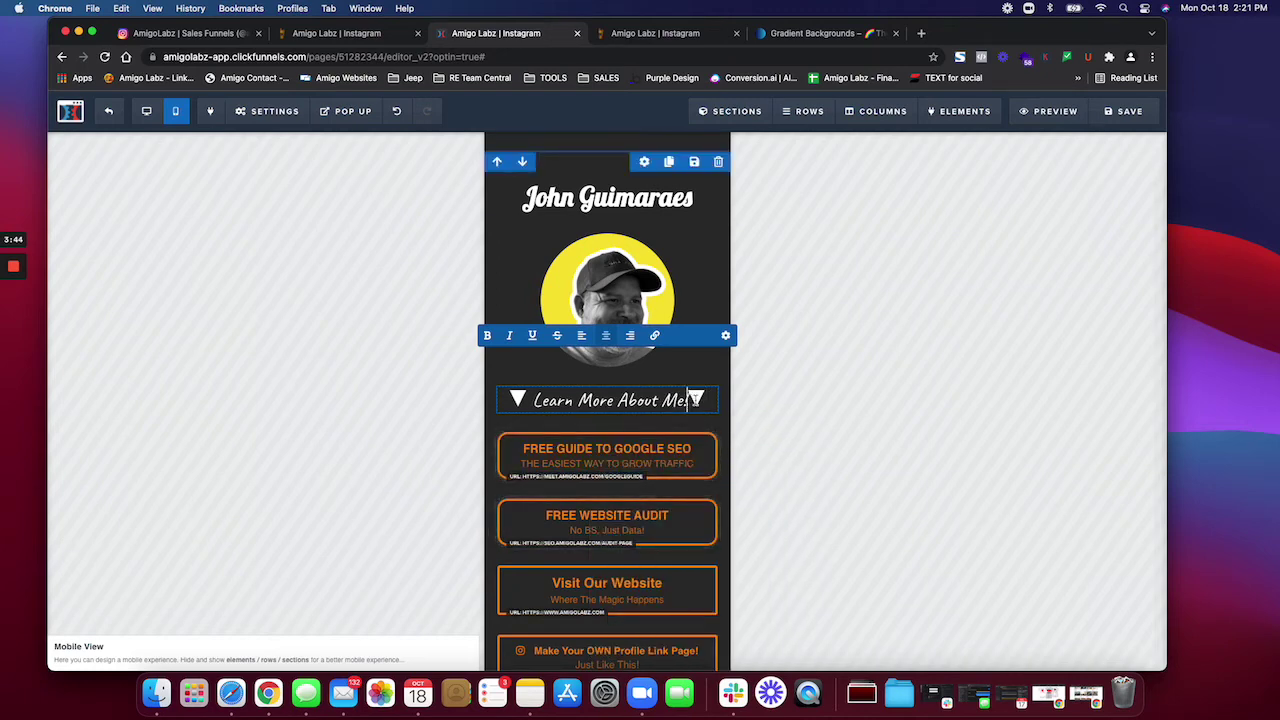
click(770, 440)
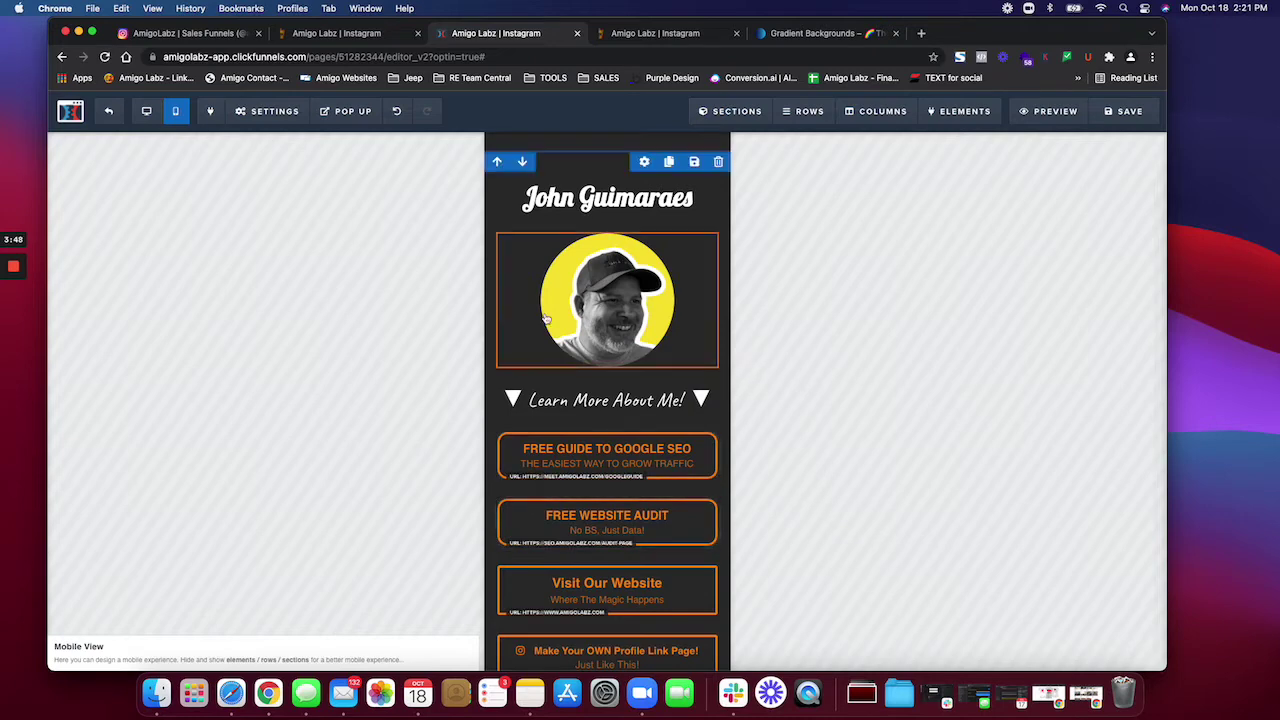
Step: Set the header row's Padding Top to 0
click(643, 164)
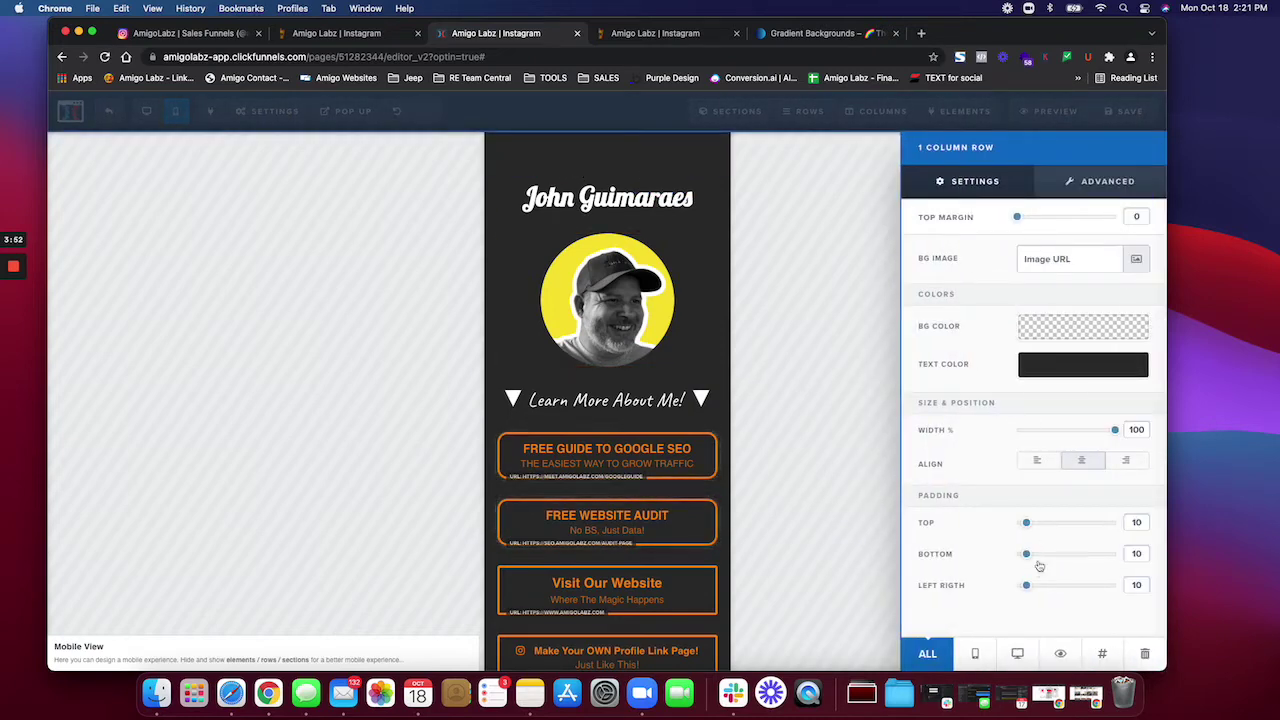
drag(1026, 523, 1012, 523)
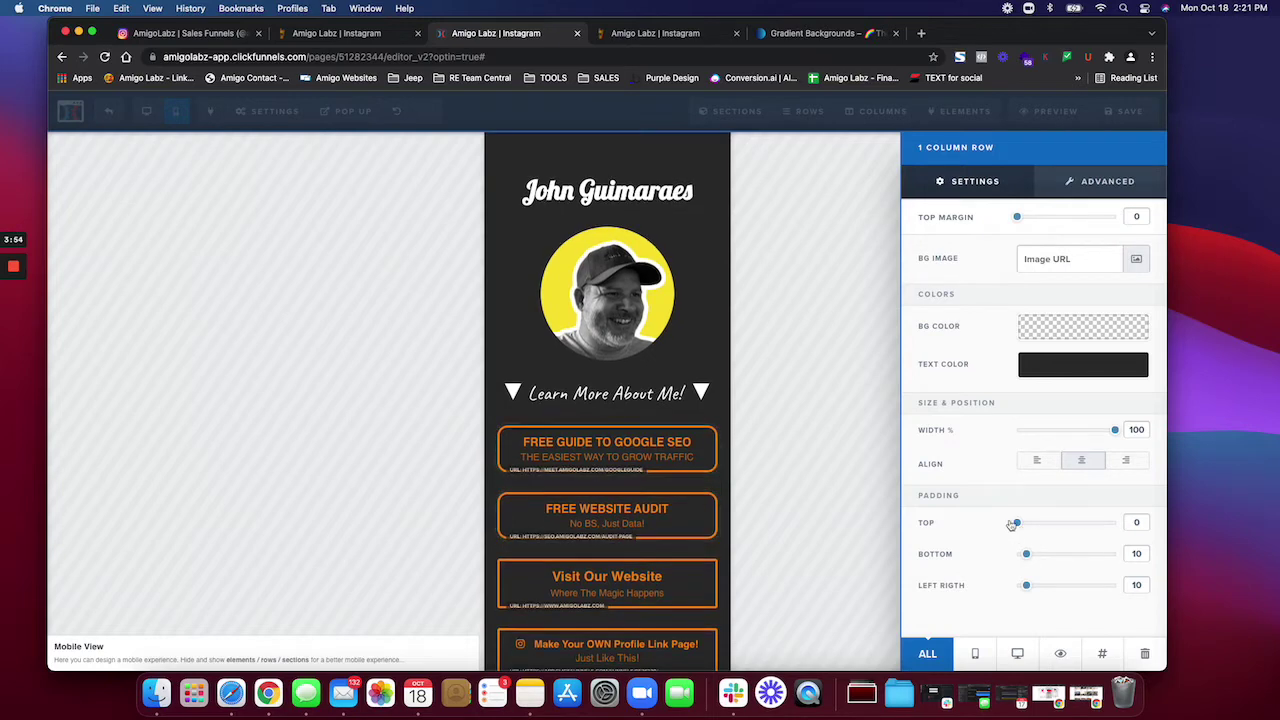
click(624, 147)
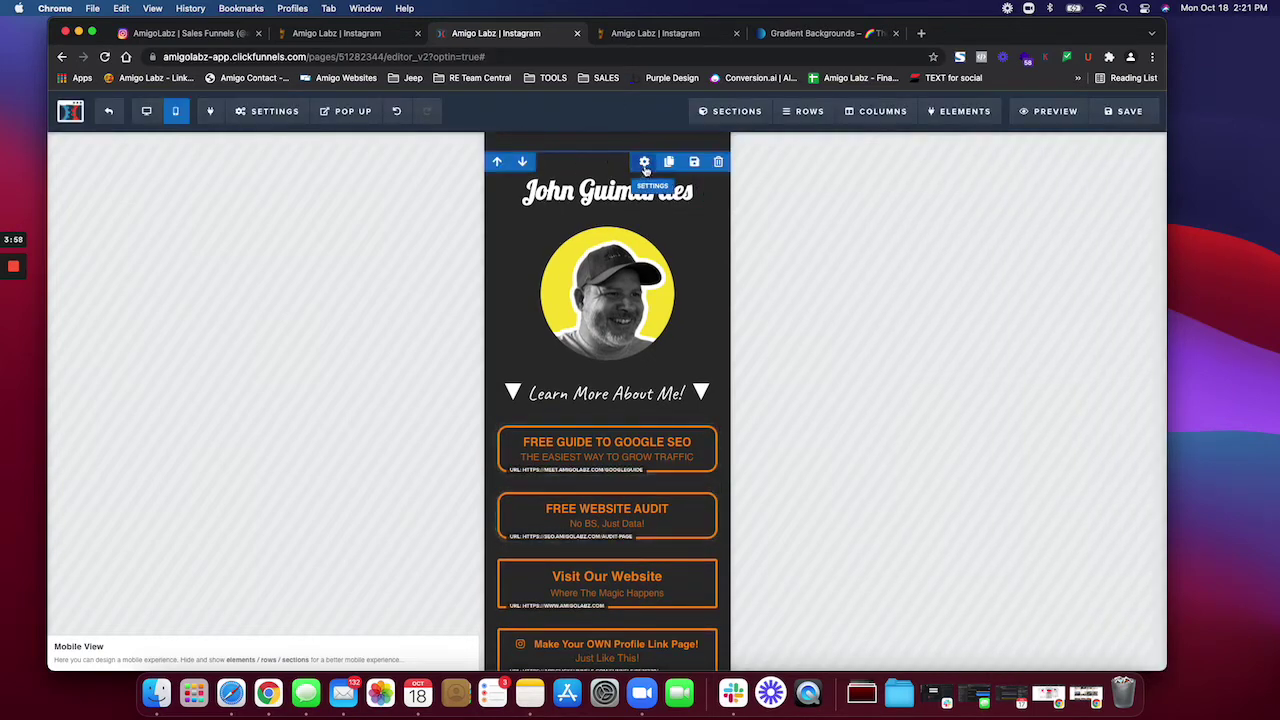
Step: Reduce the SALES COPY & OPTIN section's Padding Top from 30 to 0
click(644, 163)
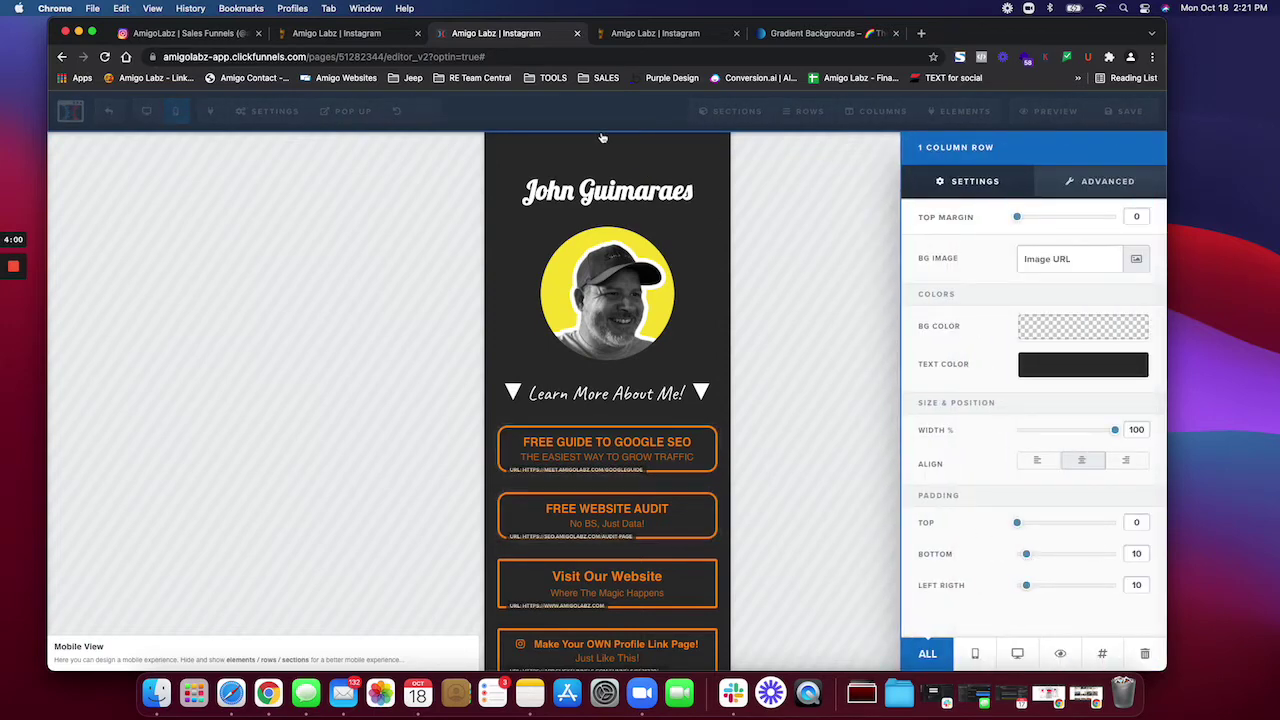
click(603, 137)
click(715, 143)
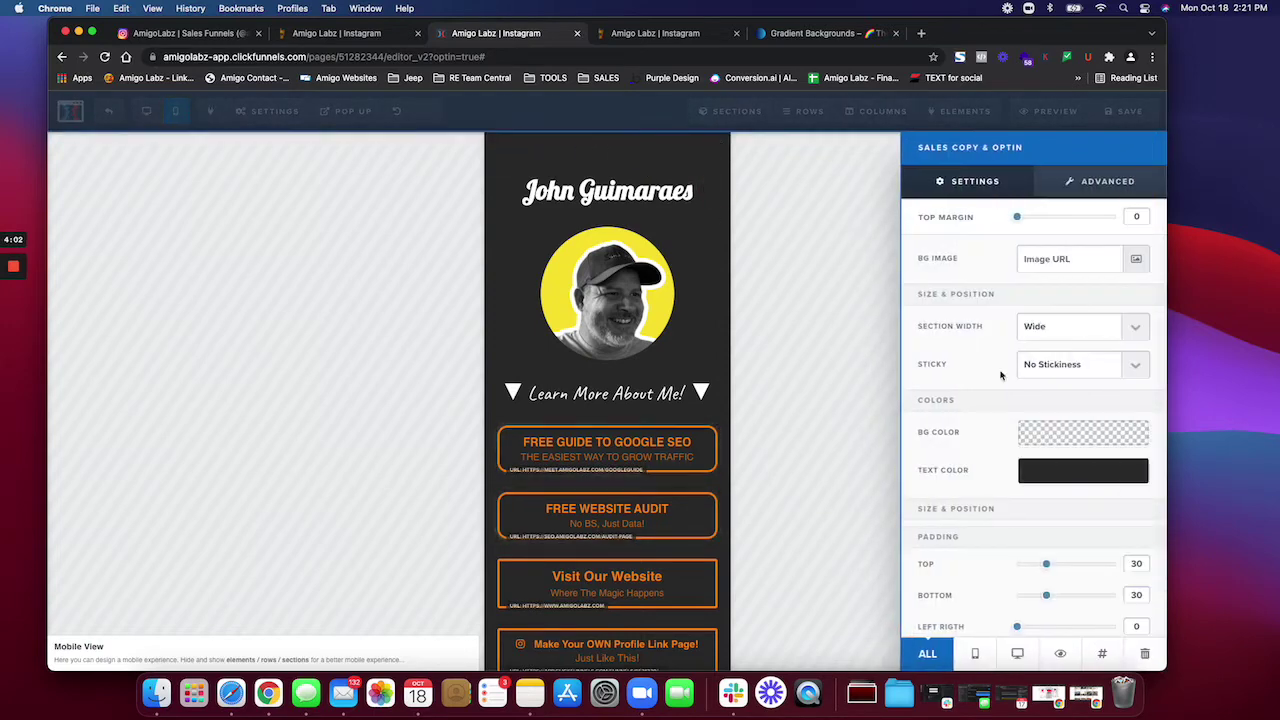
drag(1046, 570, 1012, 570)
click(775, 368)
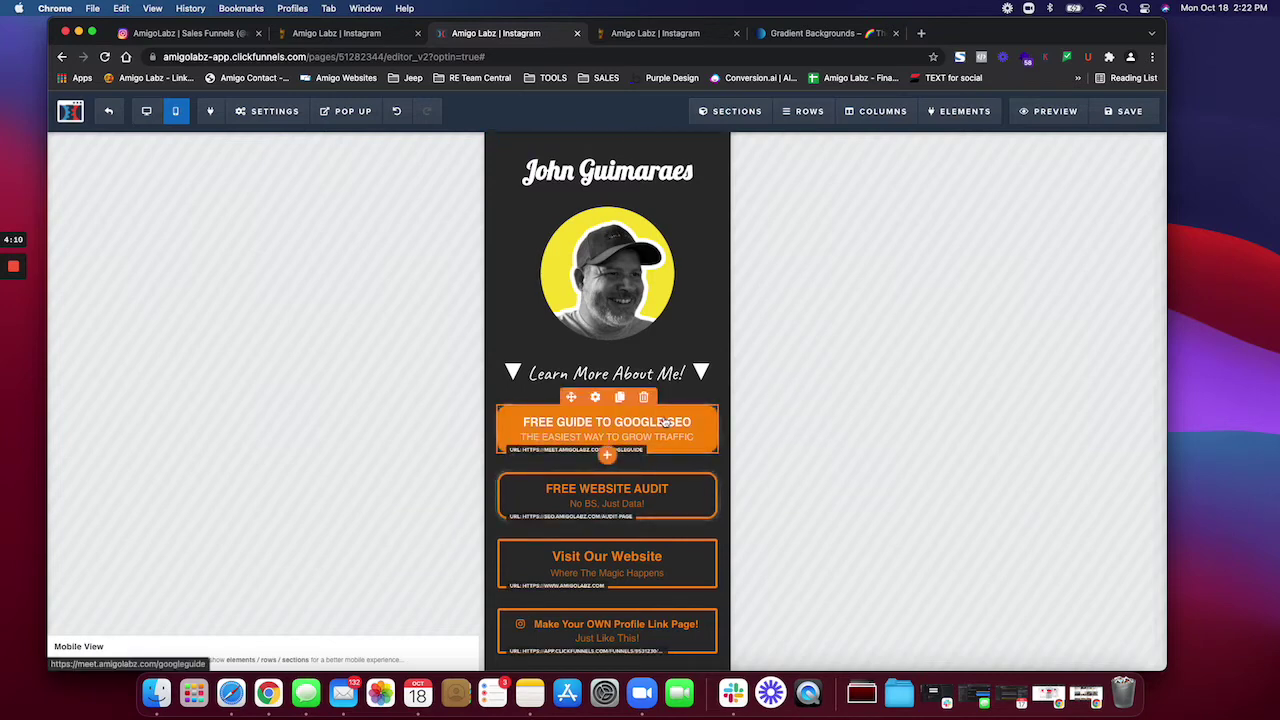
Step: Switch the FREE GUIDE TO GOOGLE SEO button effect from Pulse Glow (loop) to Bounce (loop)
scroll(667, 422, down, 10)
scroll(663, 422, down, 5)
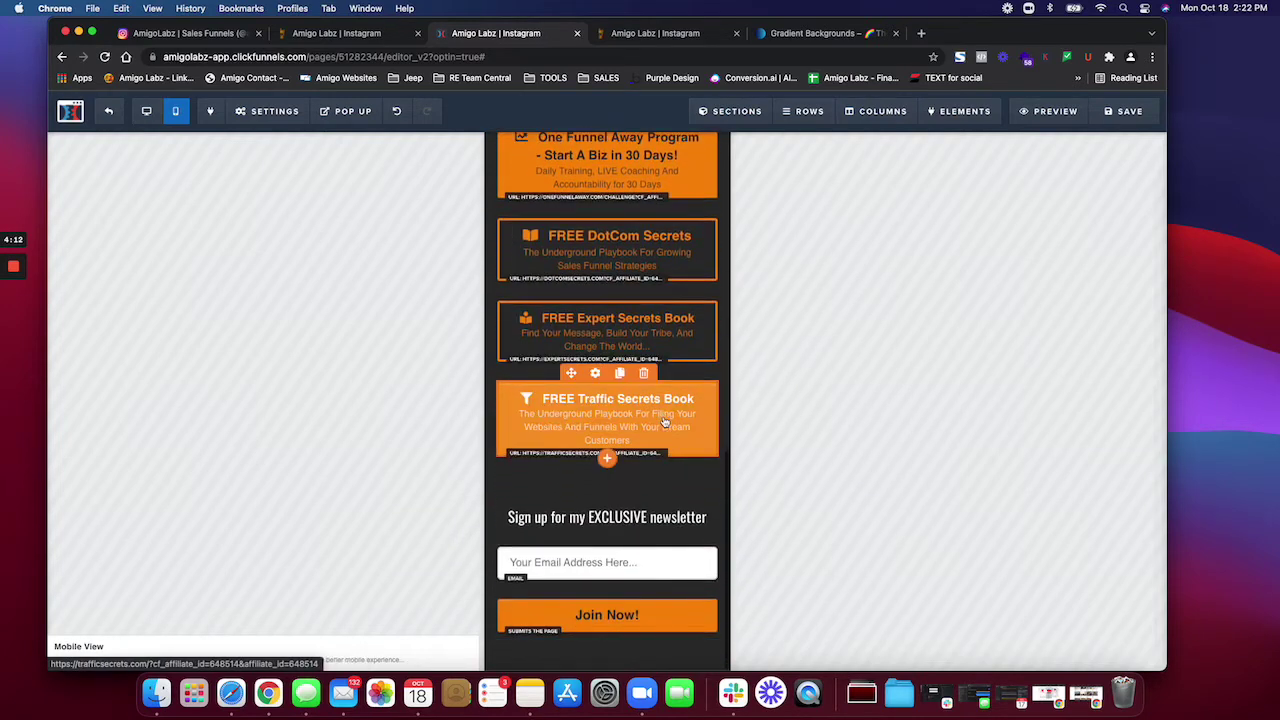
scroll(658, 410, up, 15)
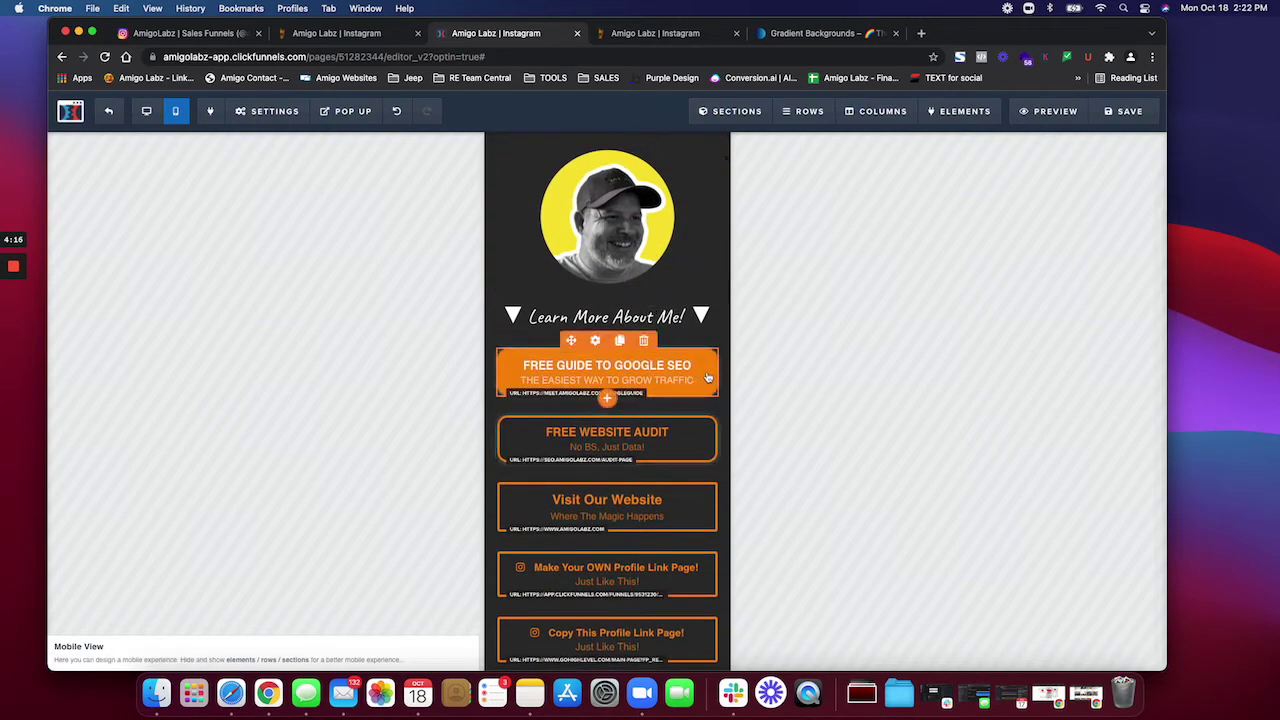
click(625, 362)
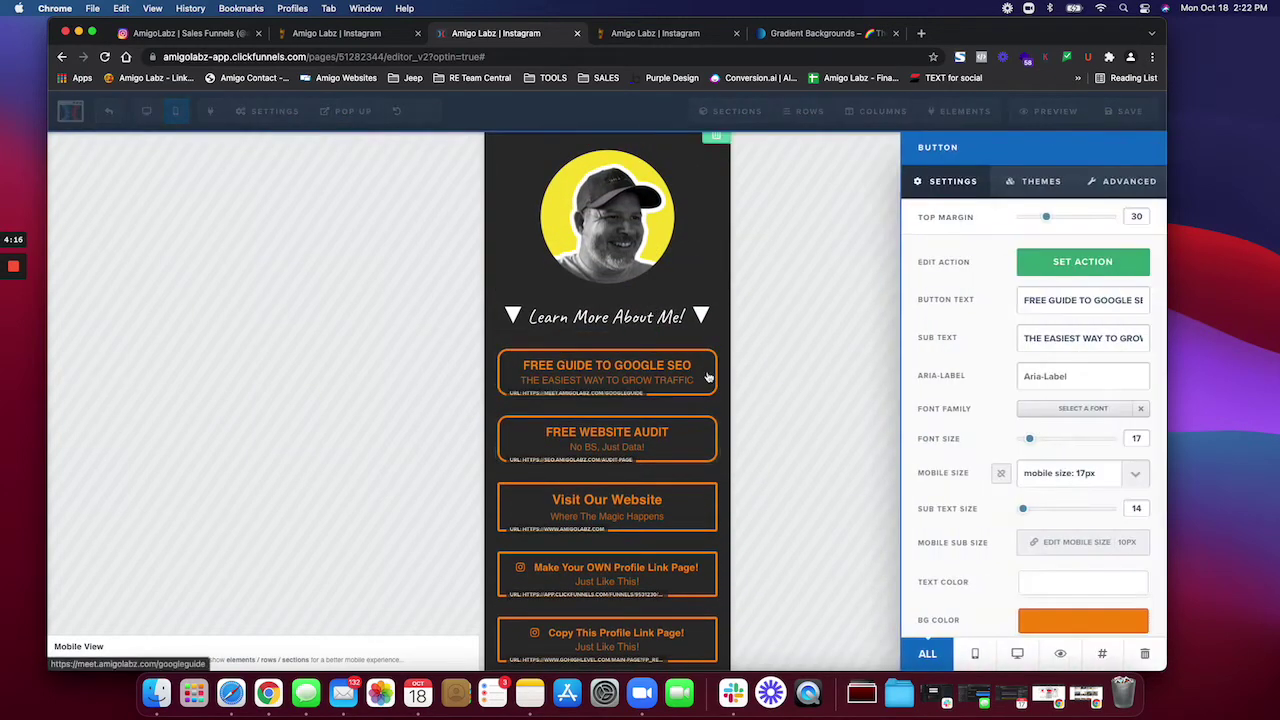
click(1140, 186)
scroll(1066, 348, down, 4)
click(1140, 611)
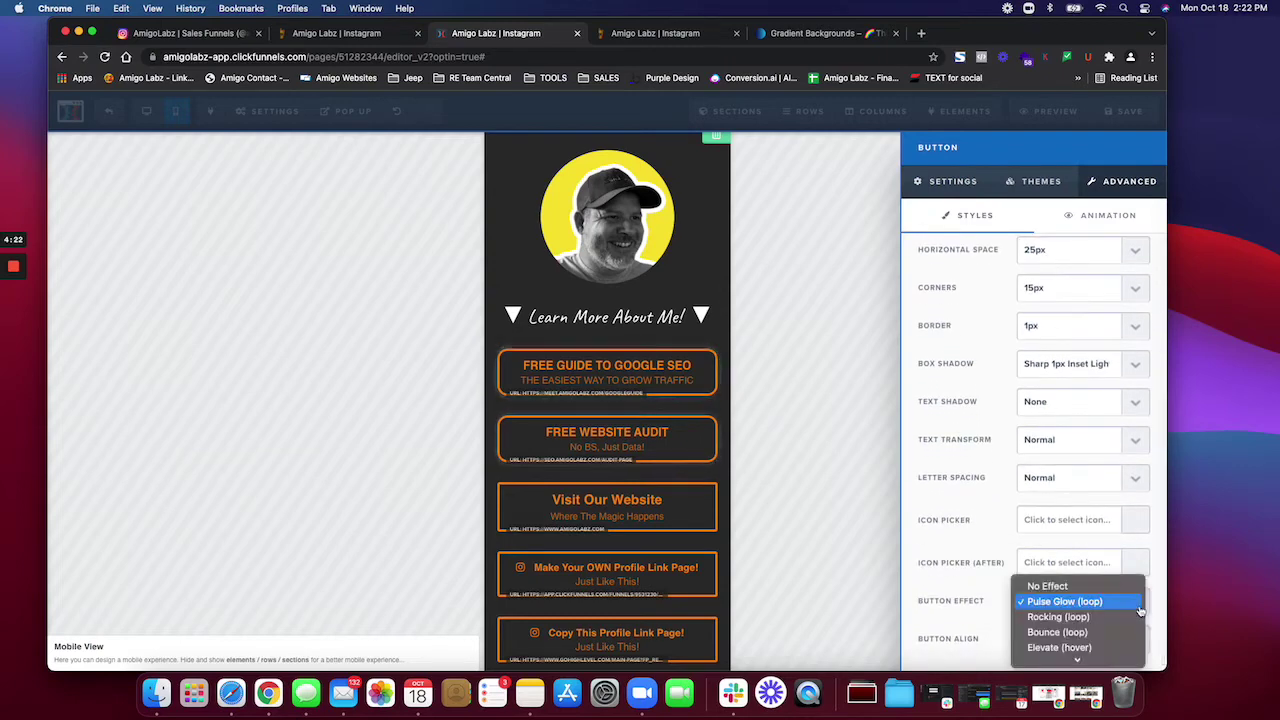
click(1071, 632)
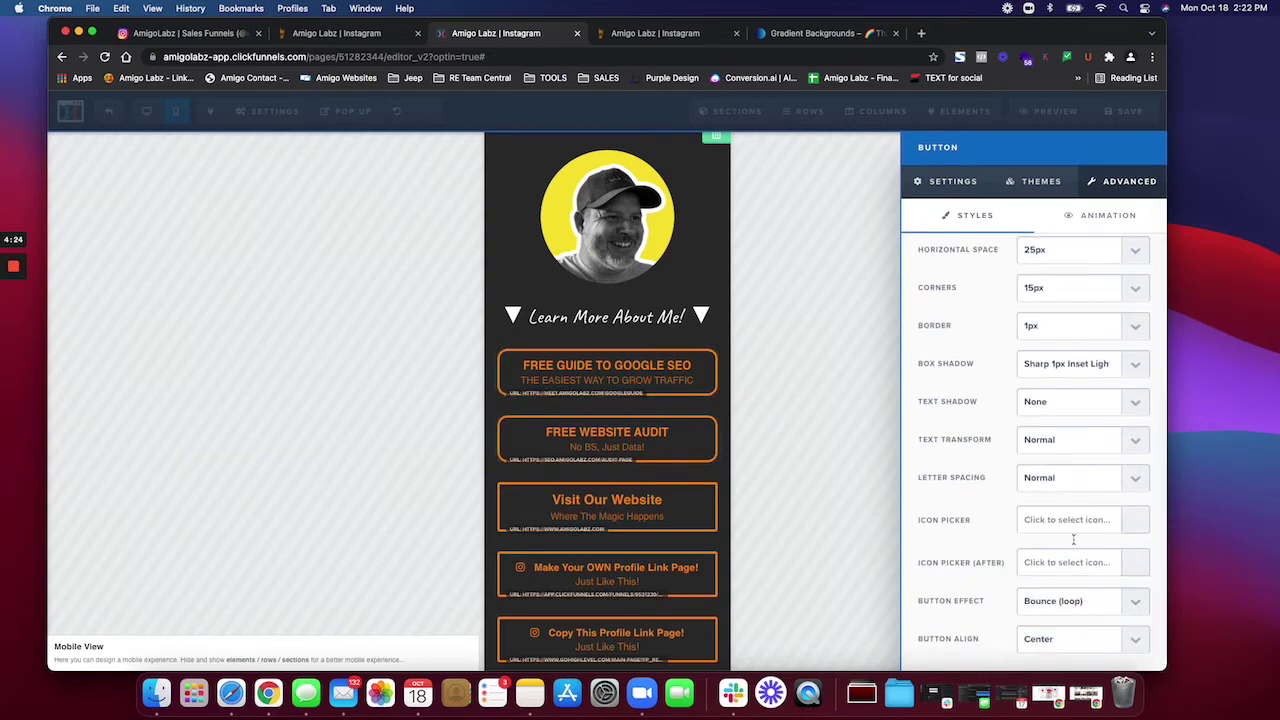
click(627, 372)
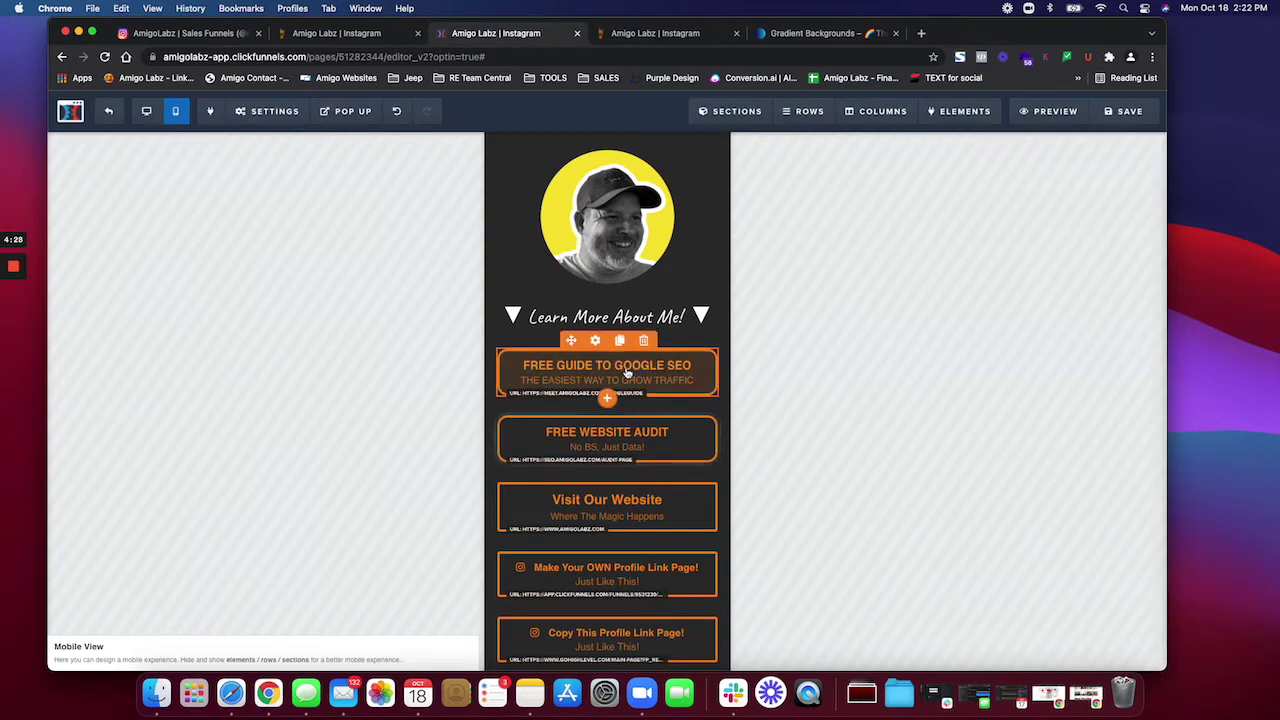
Step: Replace the first button's label with AMIGO LABZ
click(631, 373)
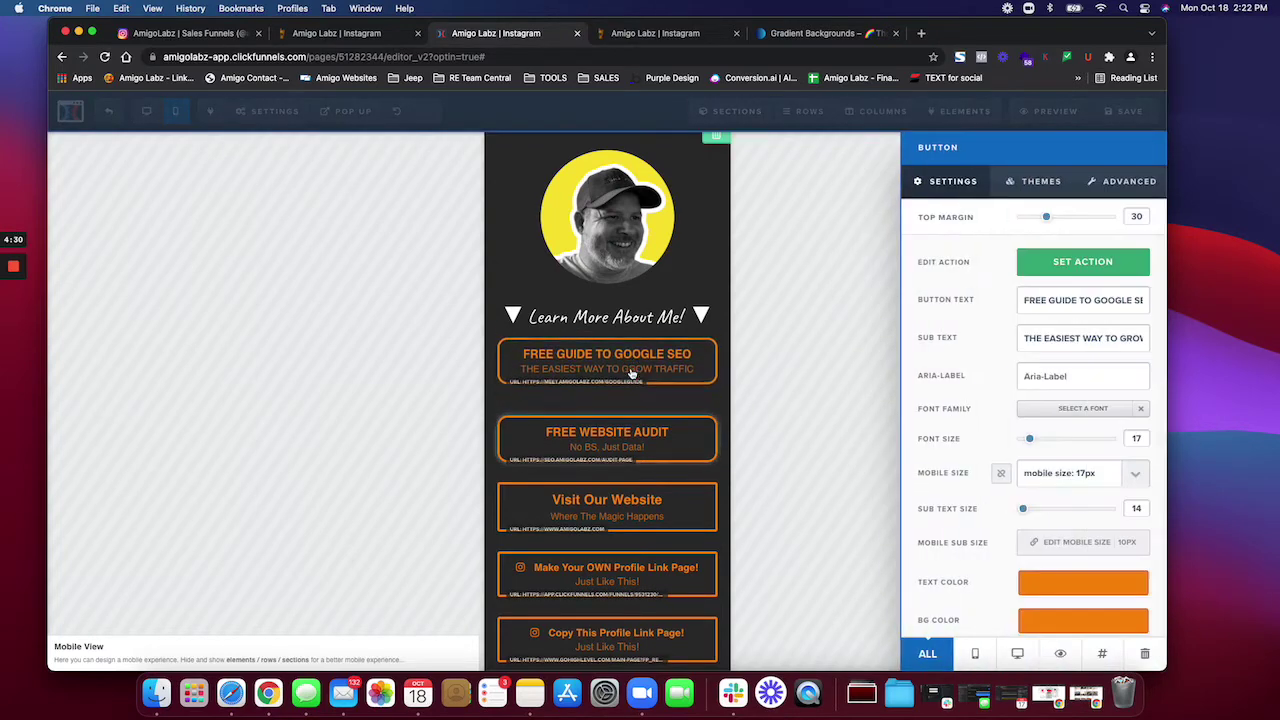
triple_click(1085, 300)
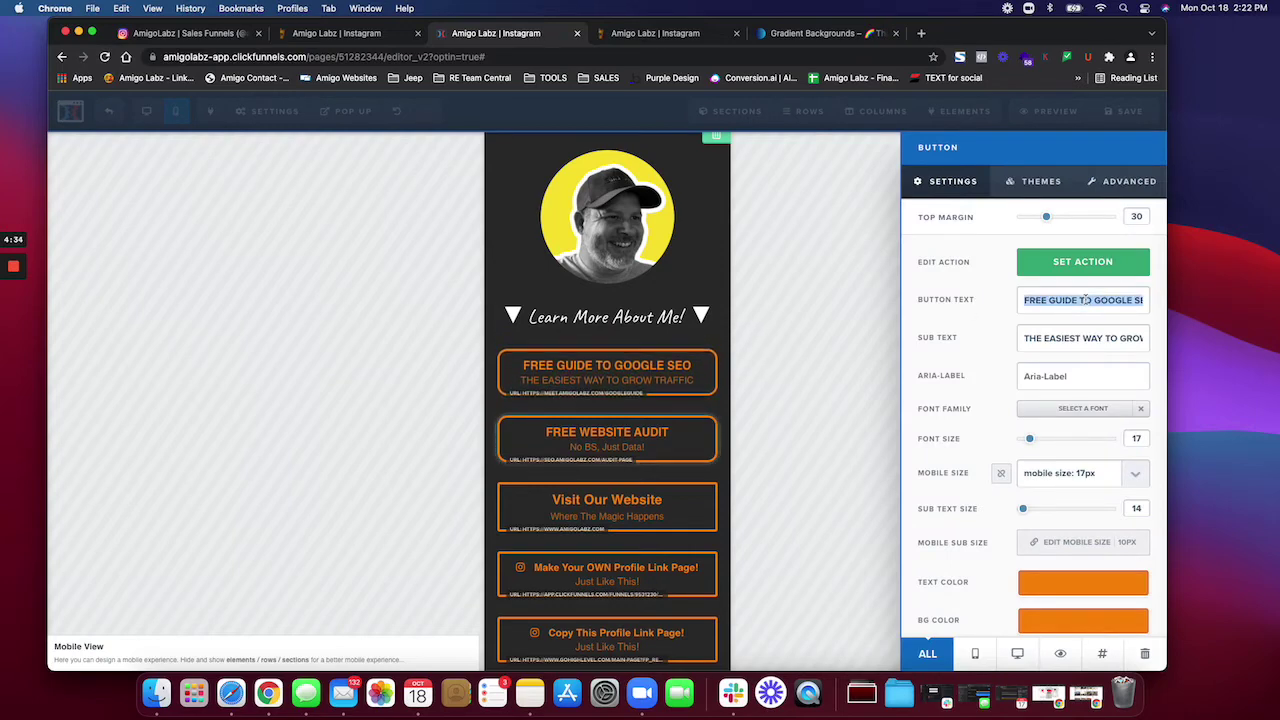
text(My Agency -)
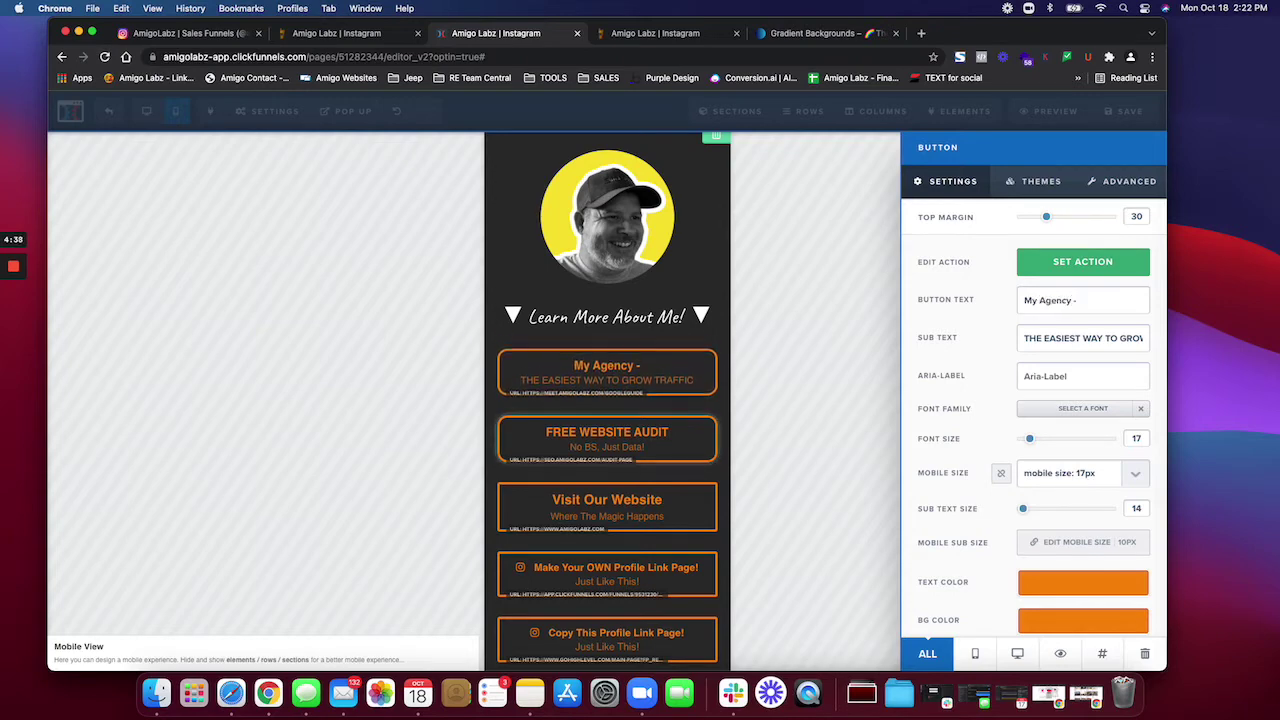
key(super+a)
text(M)
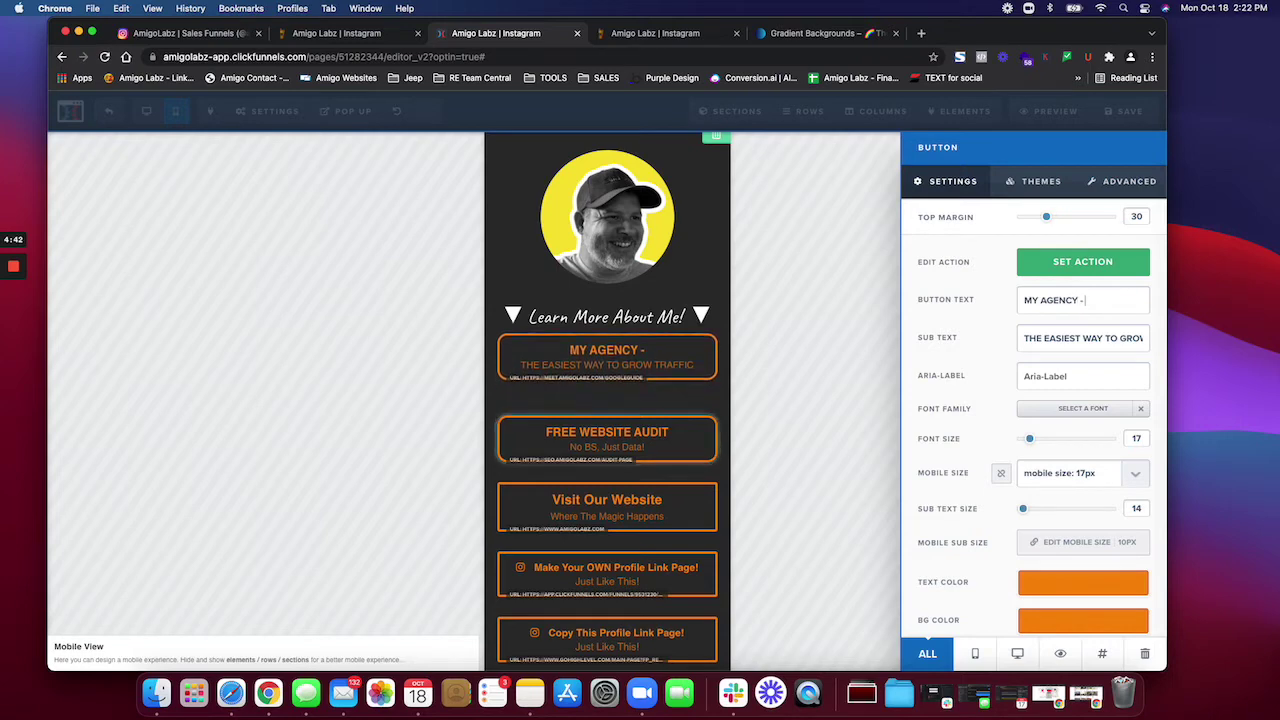
key(super+a)
text(AM)
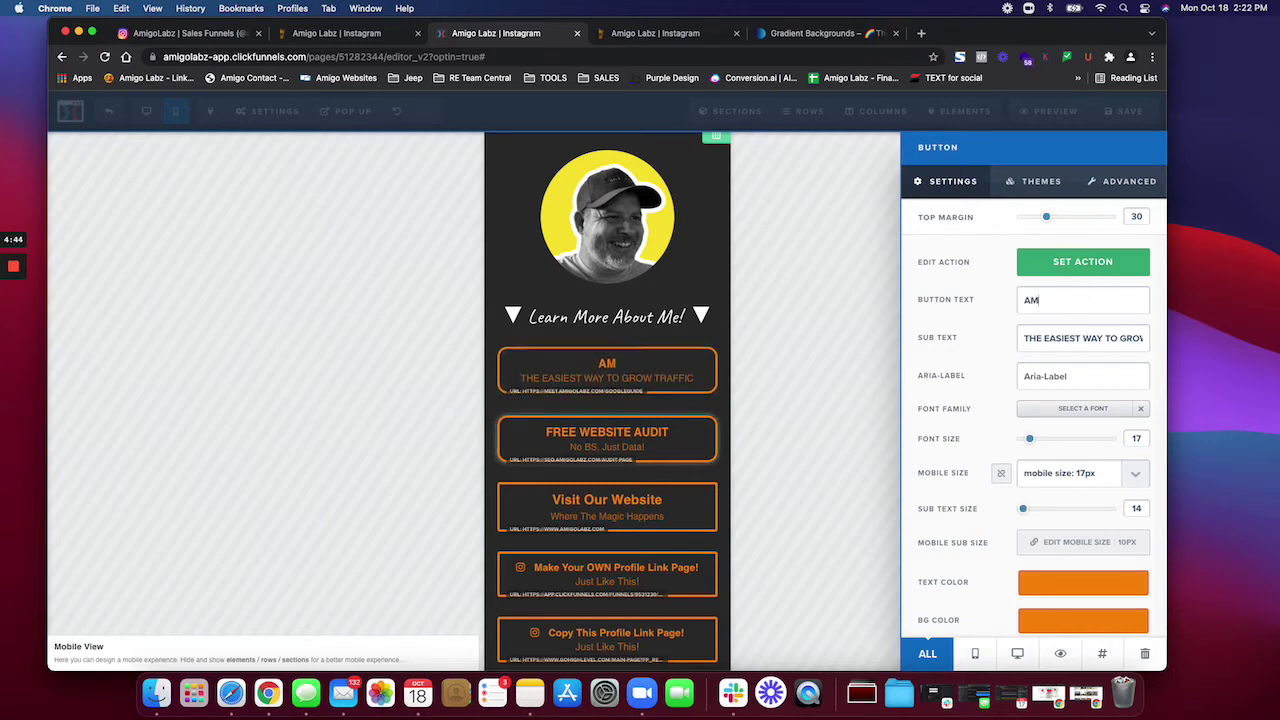
text(IGO LABZ)
Step: Retype the button's sub text as Digital Marketing Agency
click(1078, 340)
key(super+a)
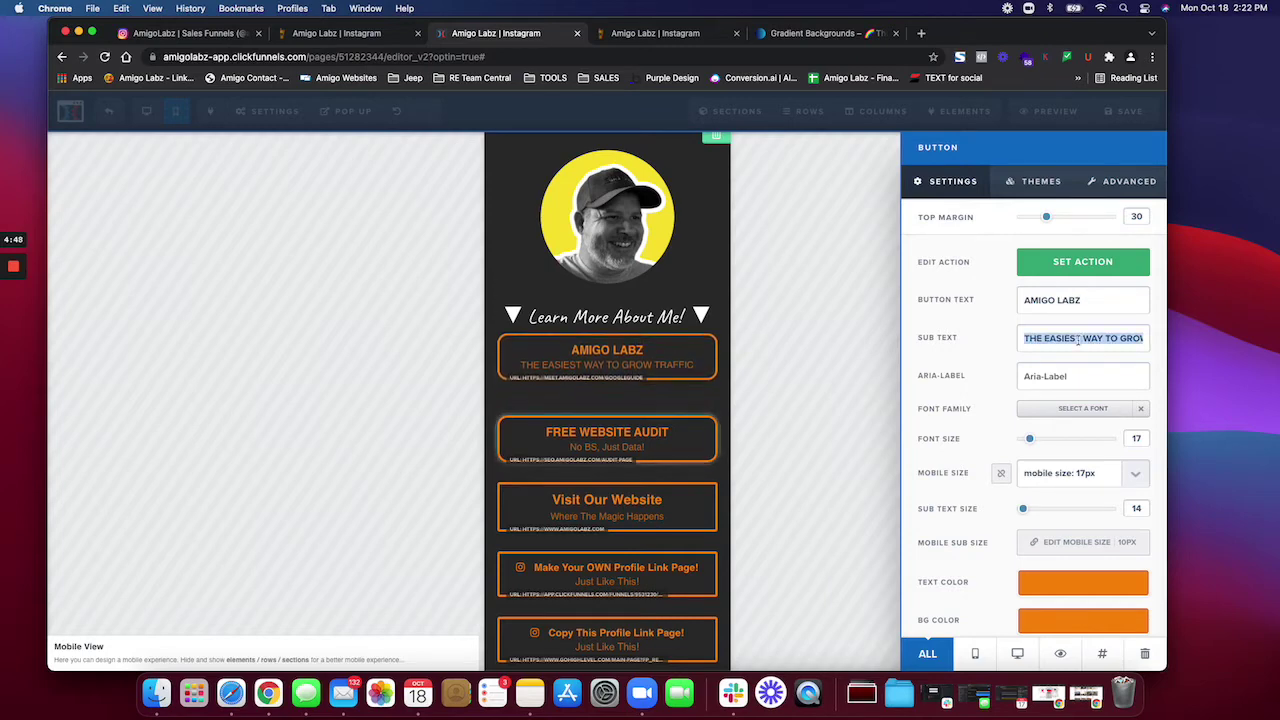
text(Digital Mar)
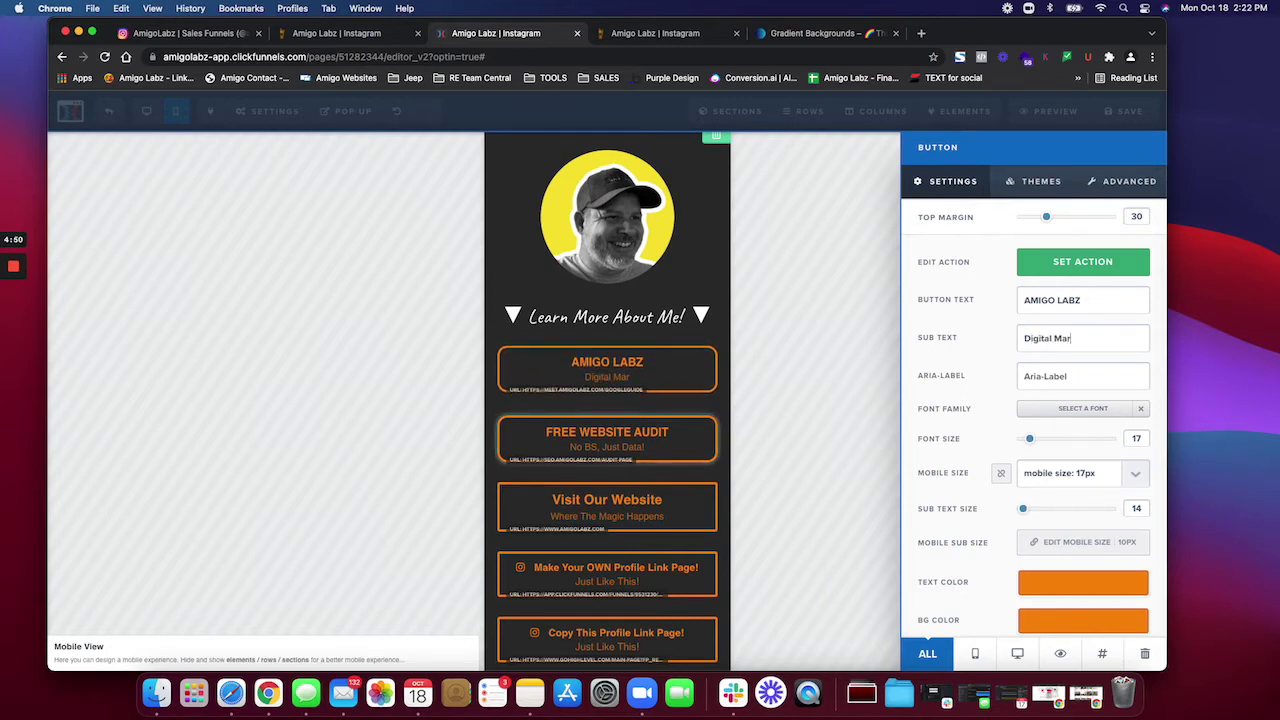
text(keting Agency)
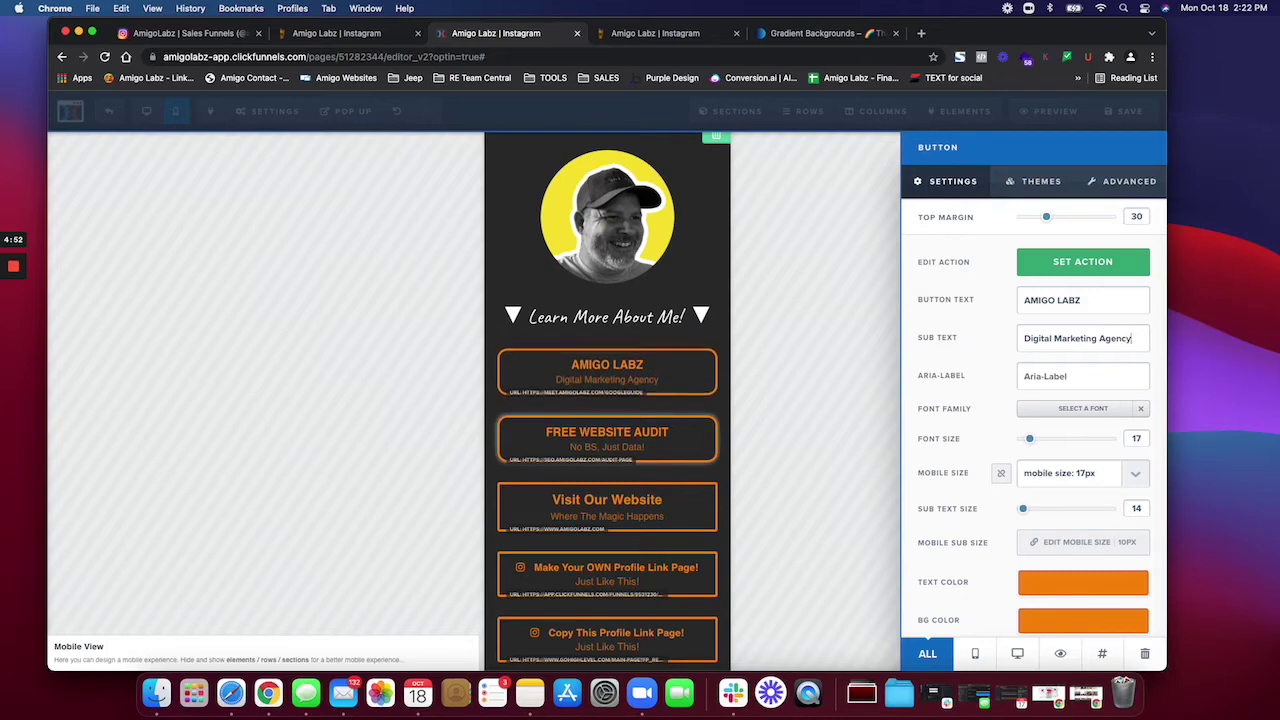
click(790, 368)
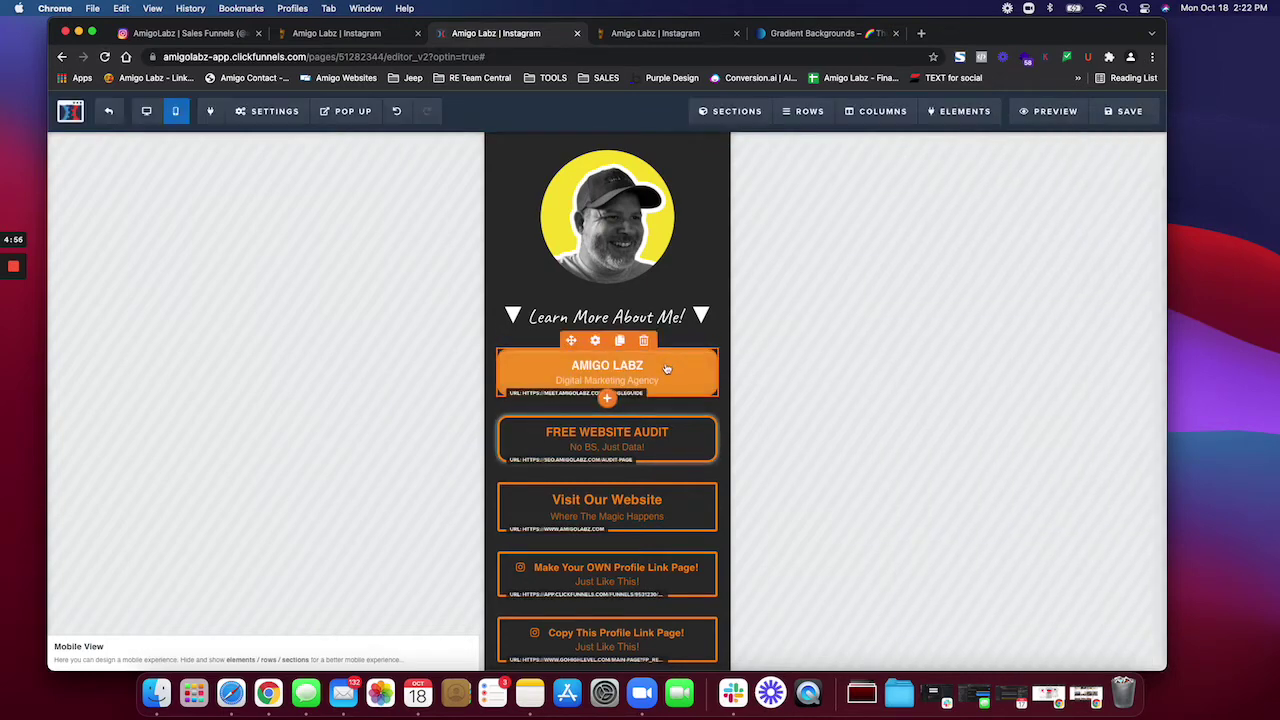
click(667, 369)
click(1068, 268)
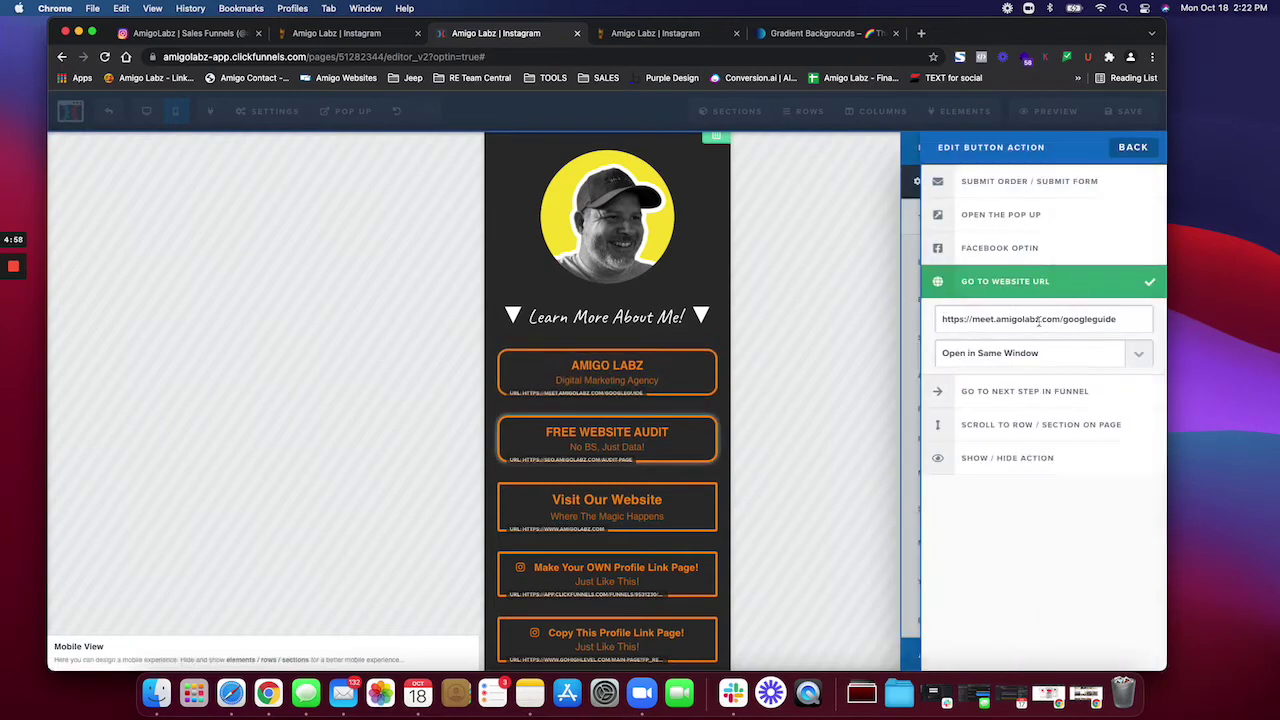
triple_click(1030, 320)
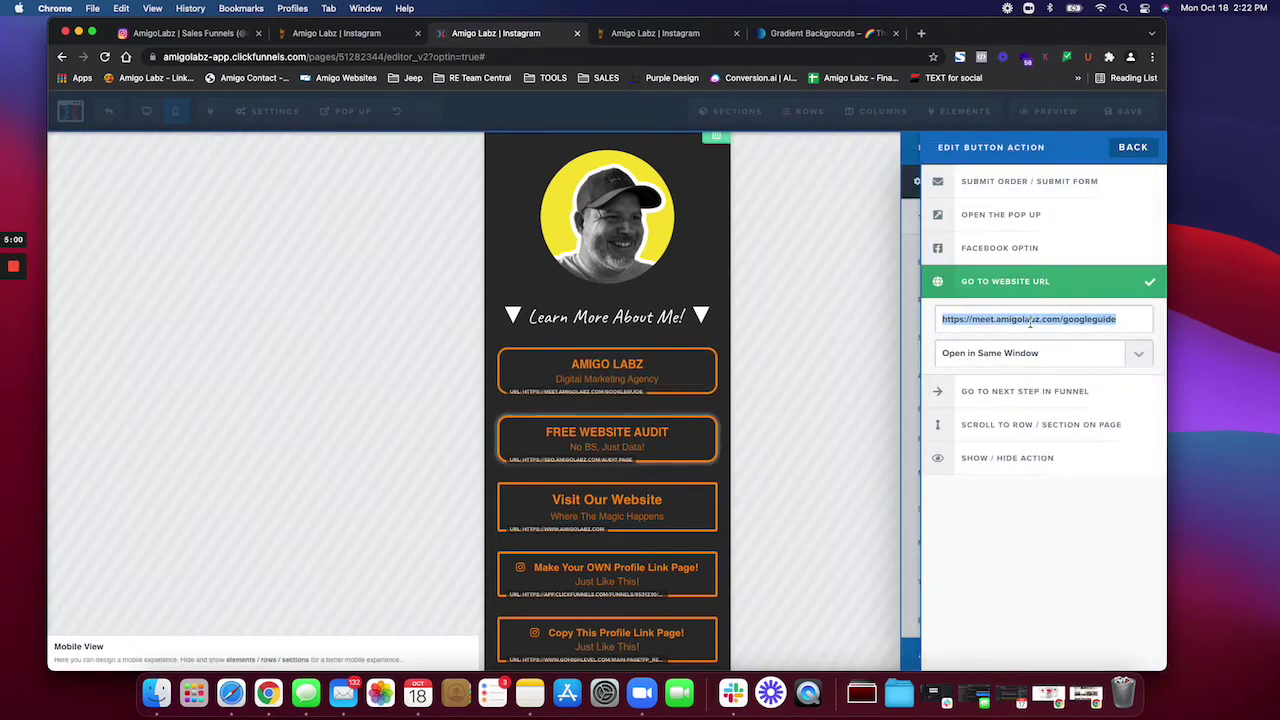
text(https://)
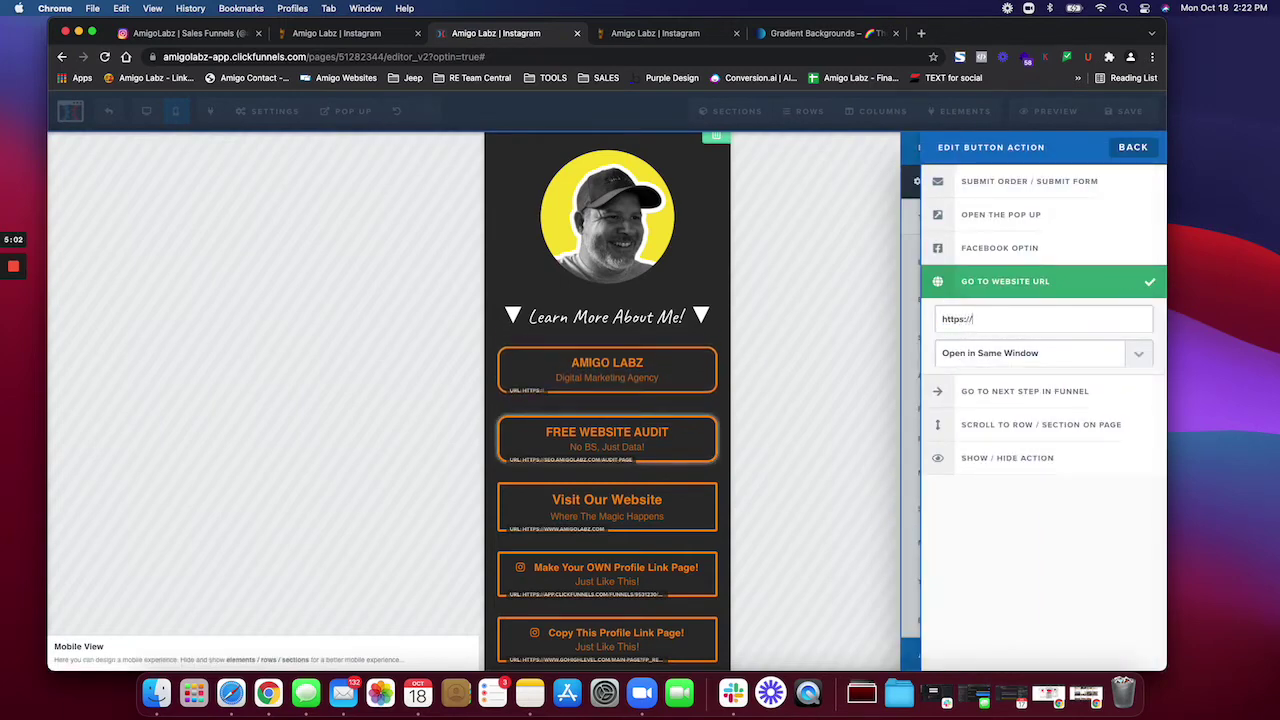
text(www.amigolabz.com)
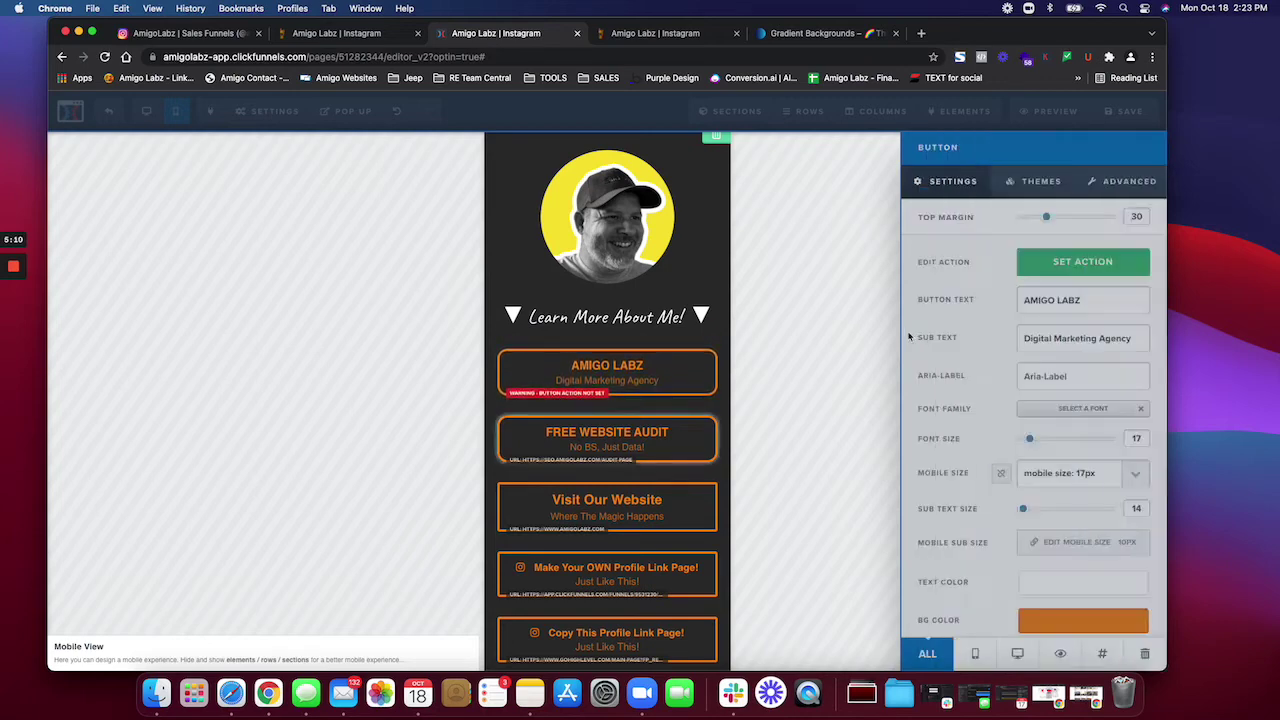
click(912, 336)
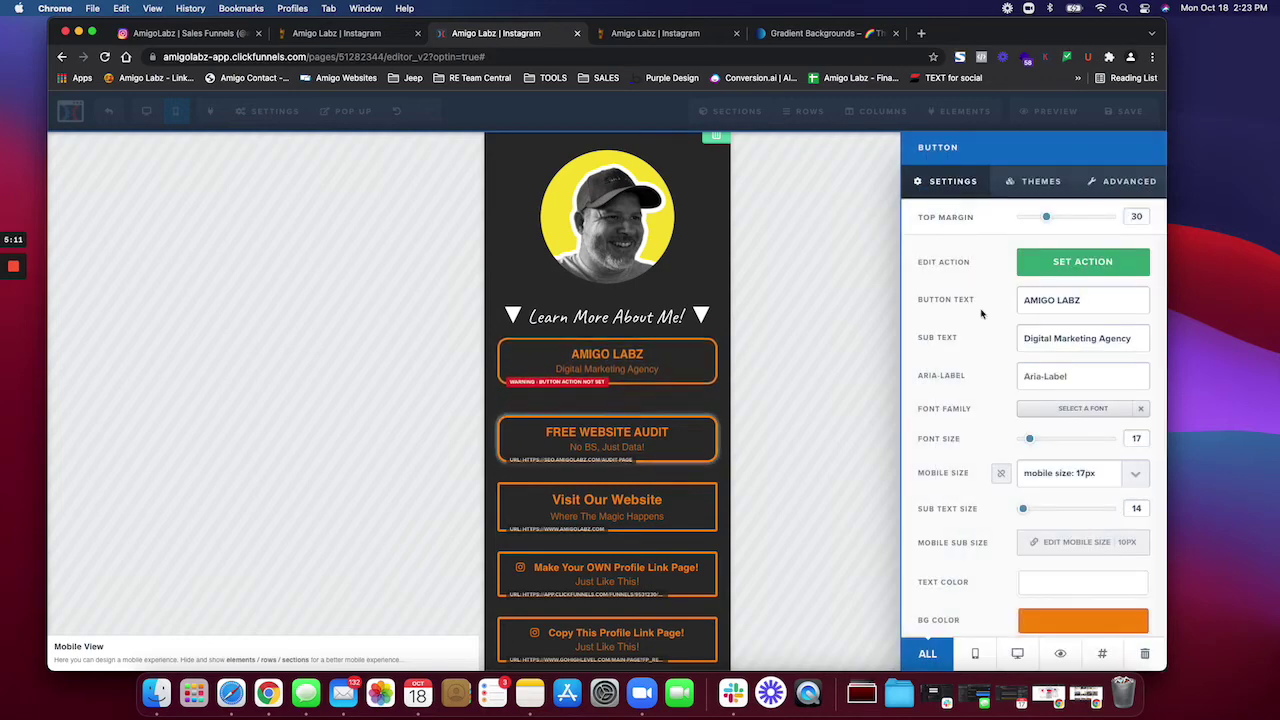
Step: Revisit the button's link action, leaving it opening in the same window
click(1046, 266)
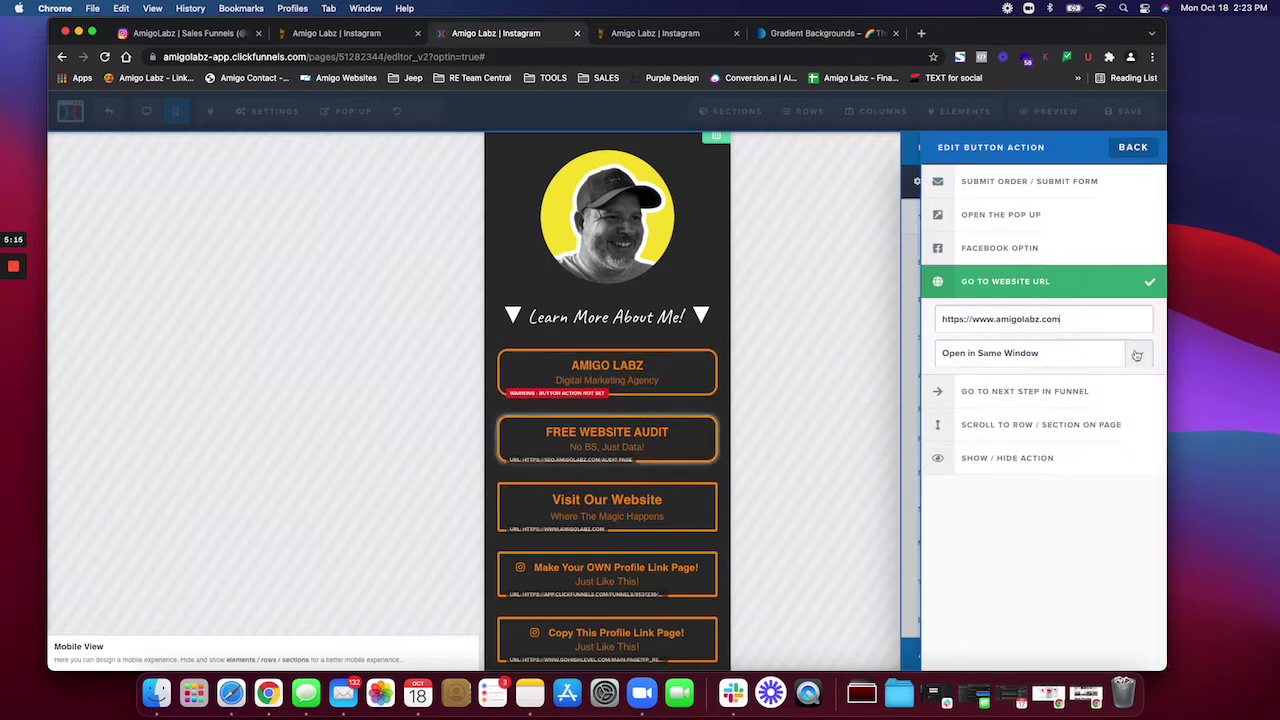
click(1134, 147)
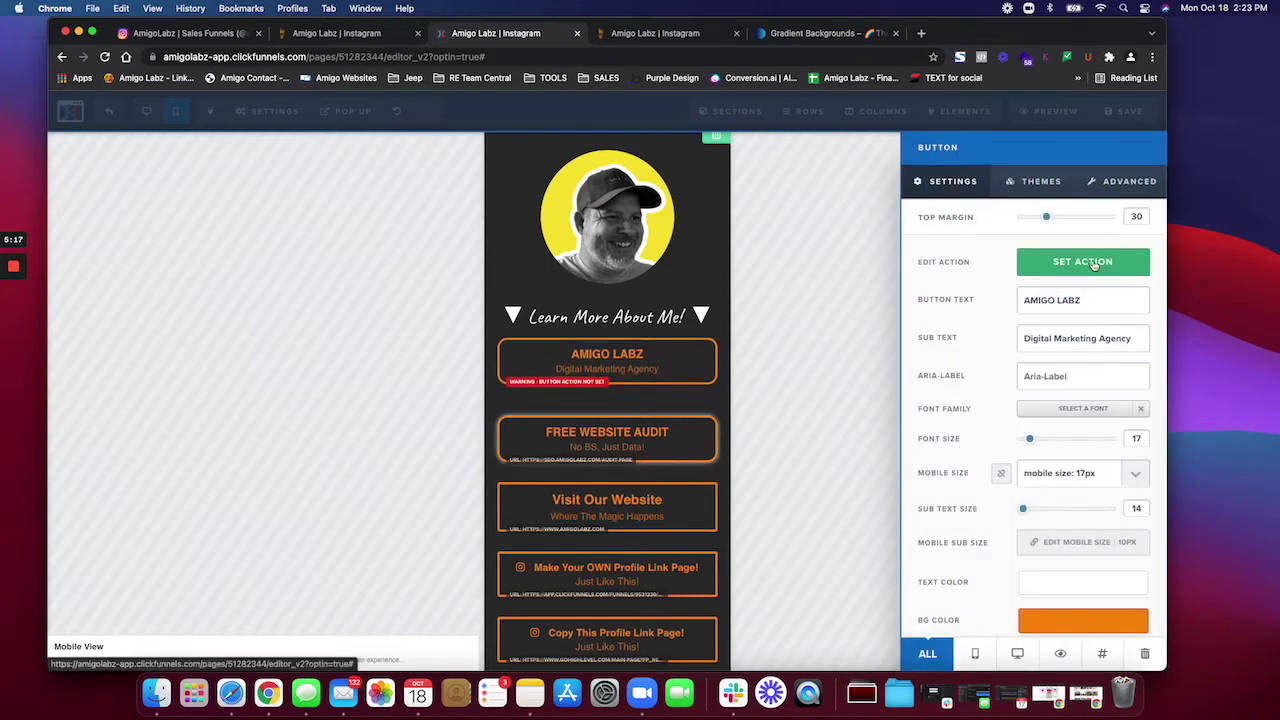
click(1088, 270)
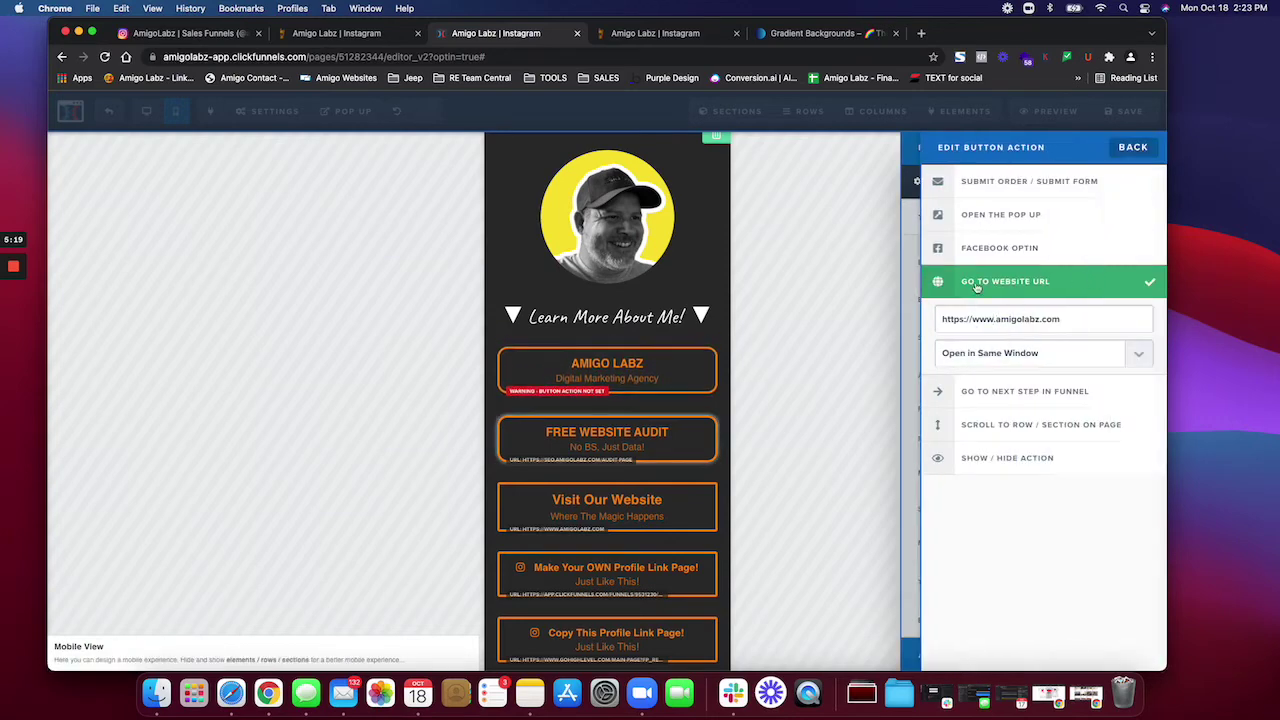
click(1000, 364)
click(994, 355)
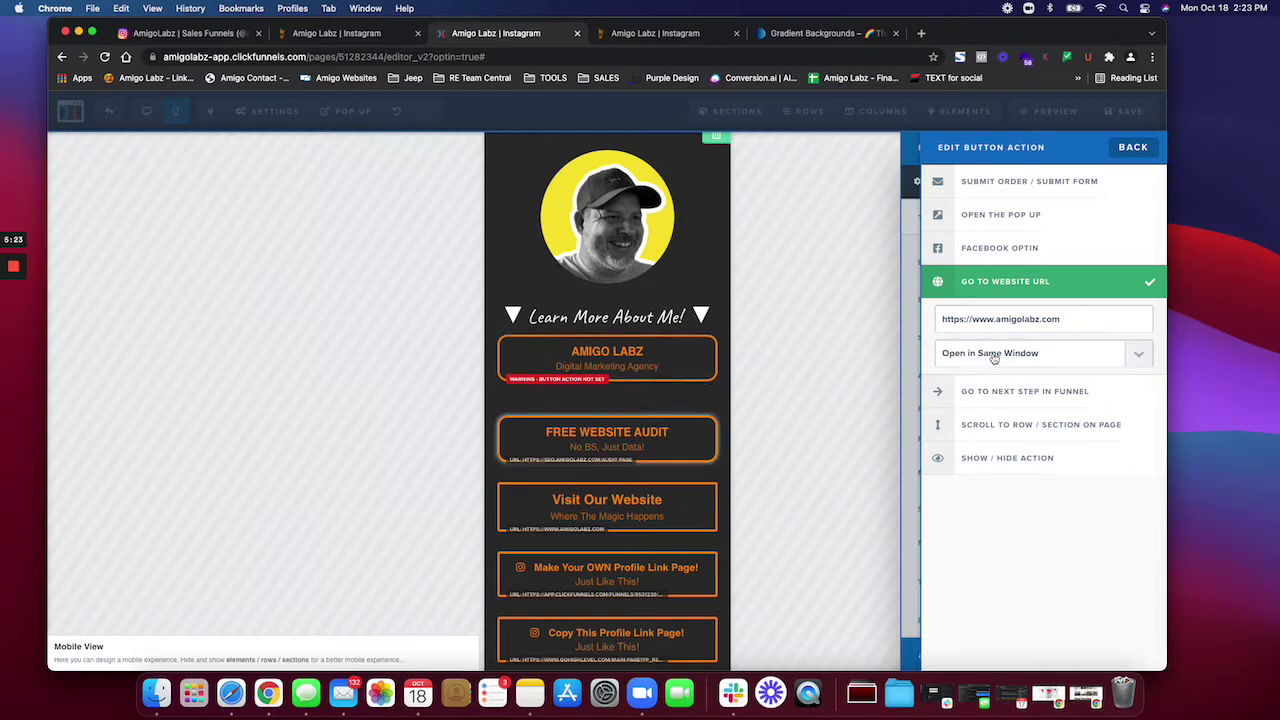
click(914, 375)
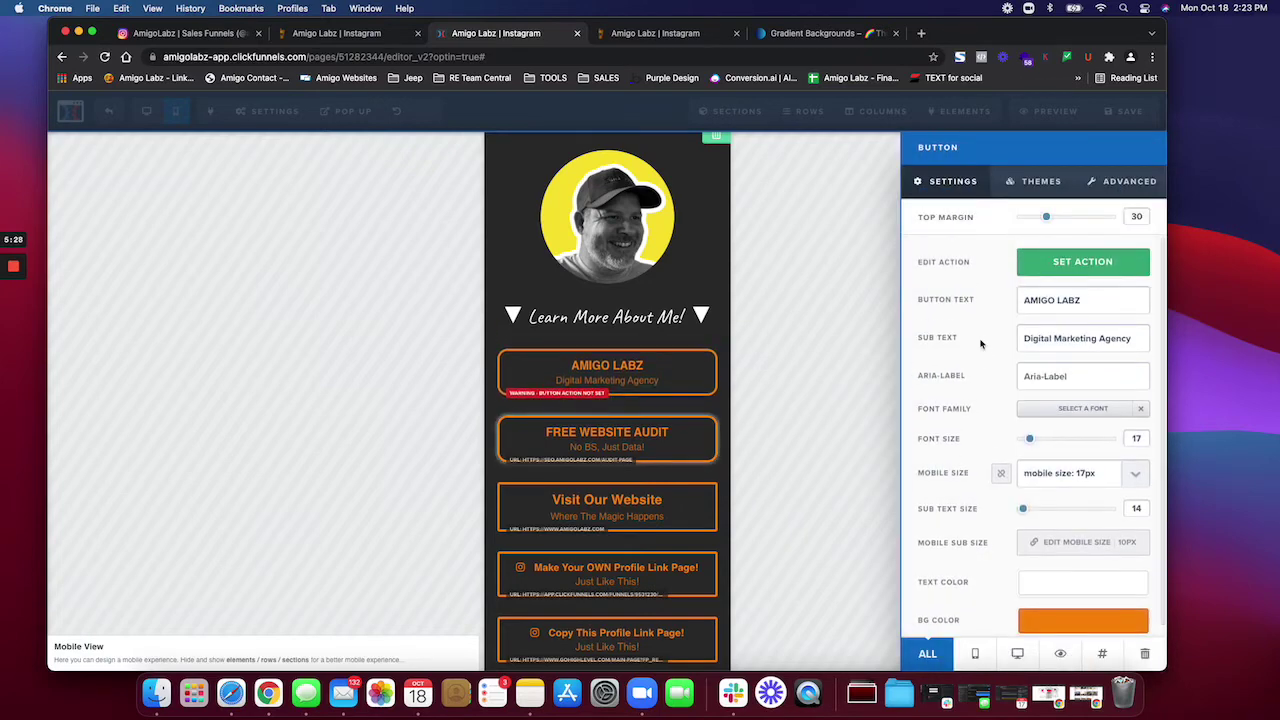
click(685, 409)
click(597, 390)
click(1099, 262)
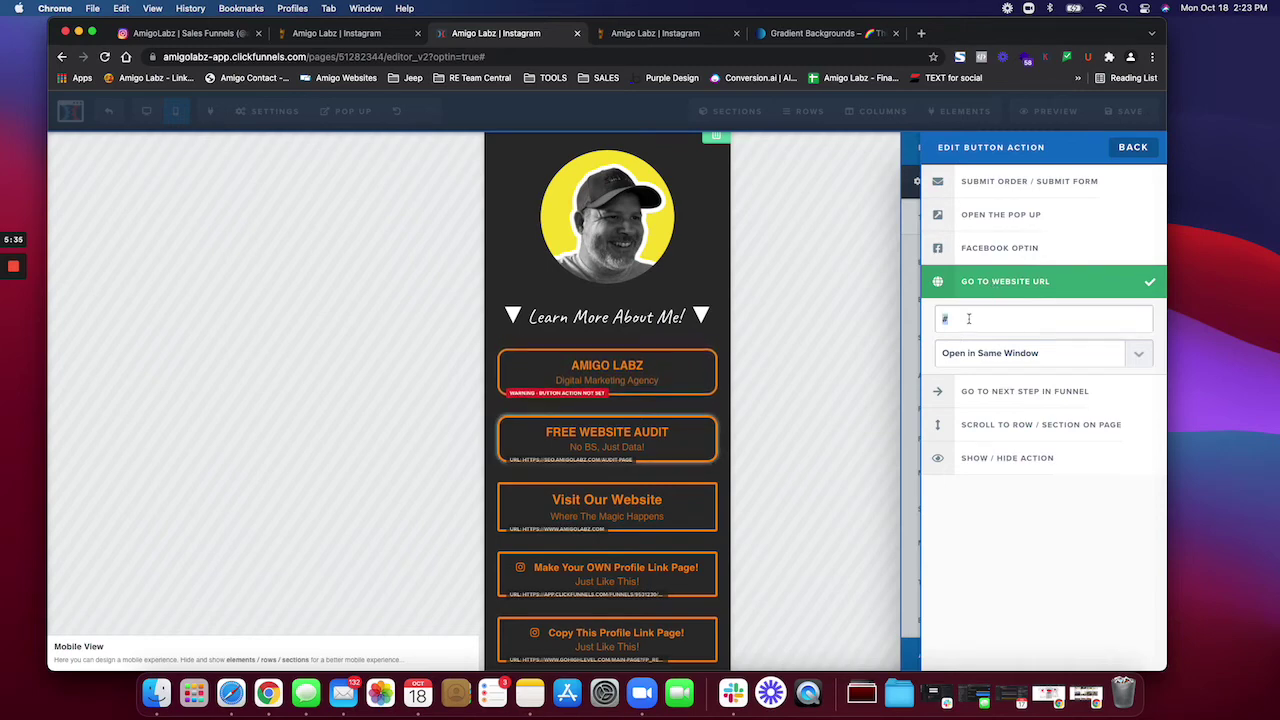
text(www.amigolabz.com)
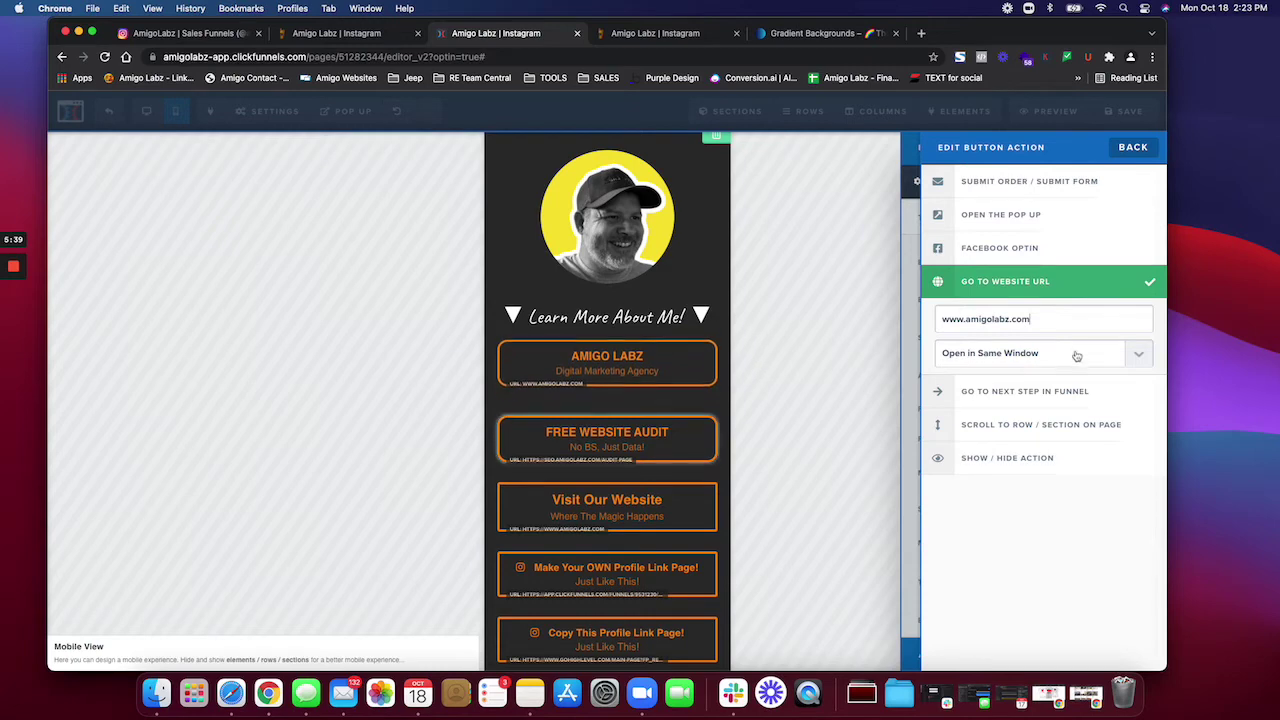
click(1082, 355)
click(1060, 372)
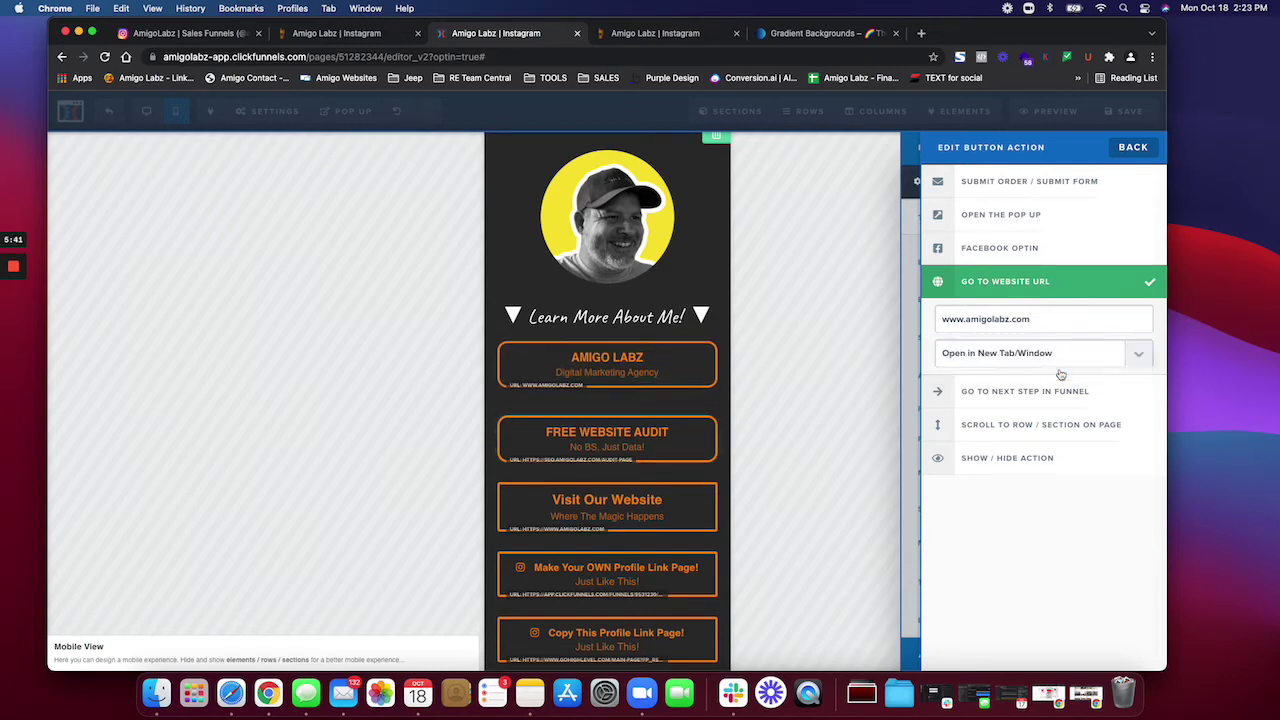
click(914, 368)
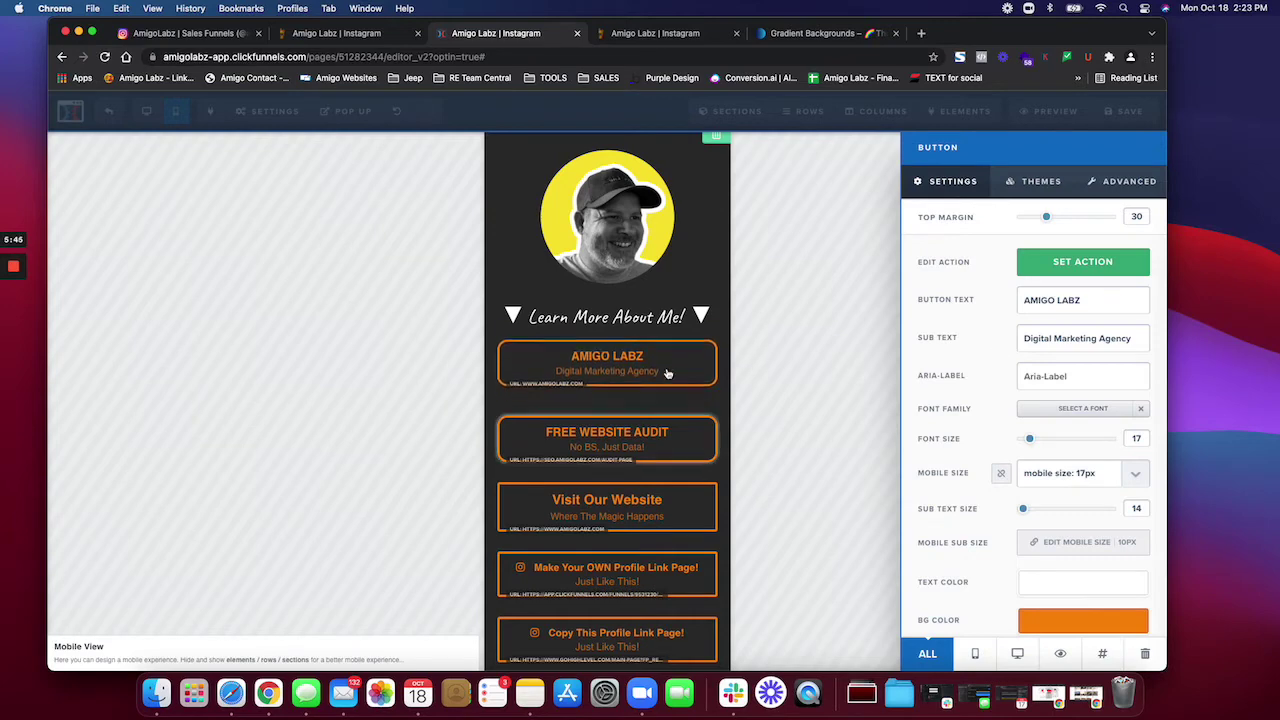
Step: Rename the FREE WEBSITE AUDIT button's text to BUY MY PRODUCTS
click(765, 372)
click(646, 437)
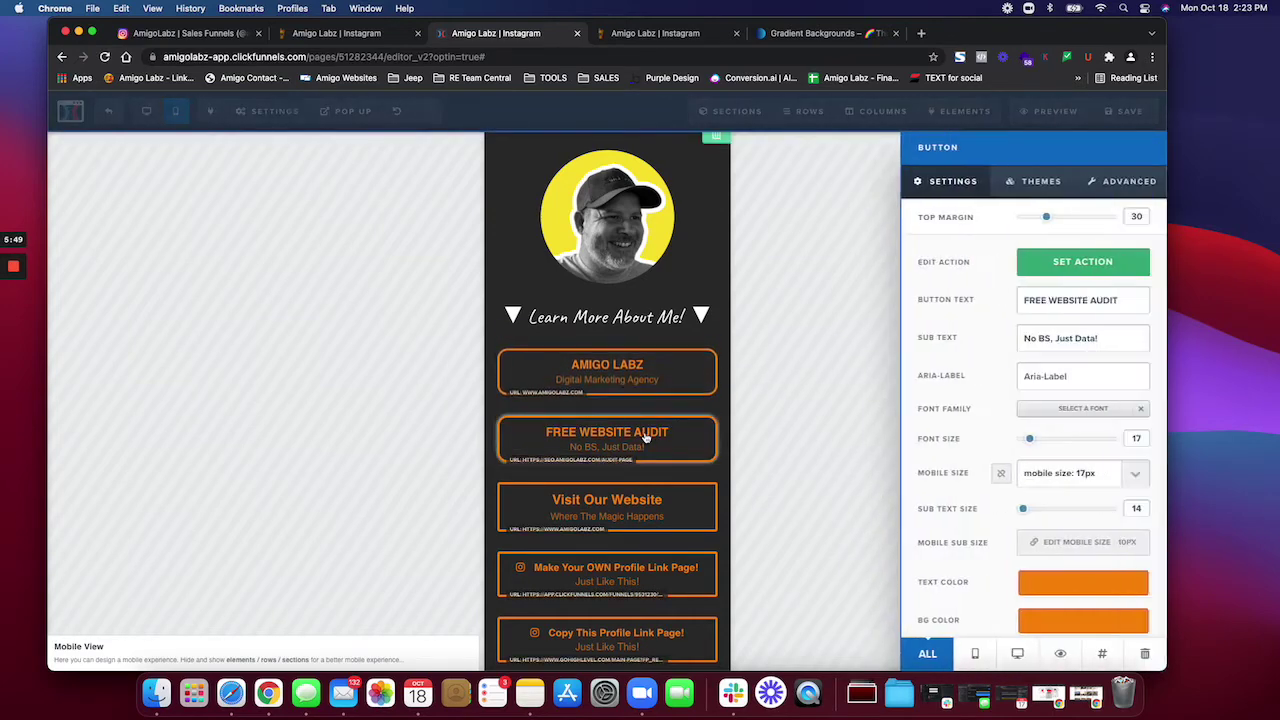
click(1072, 264)
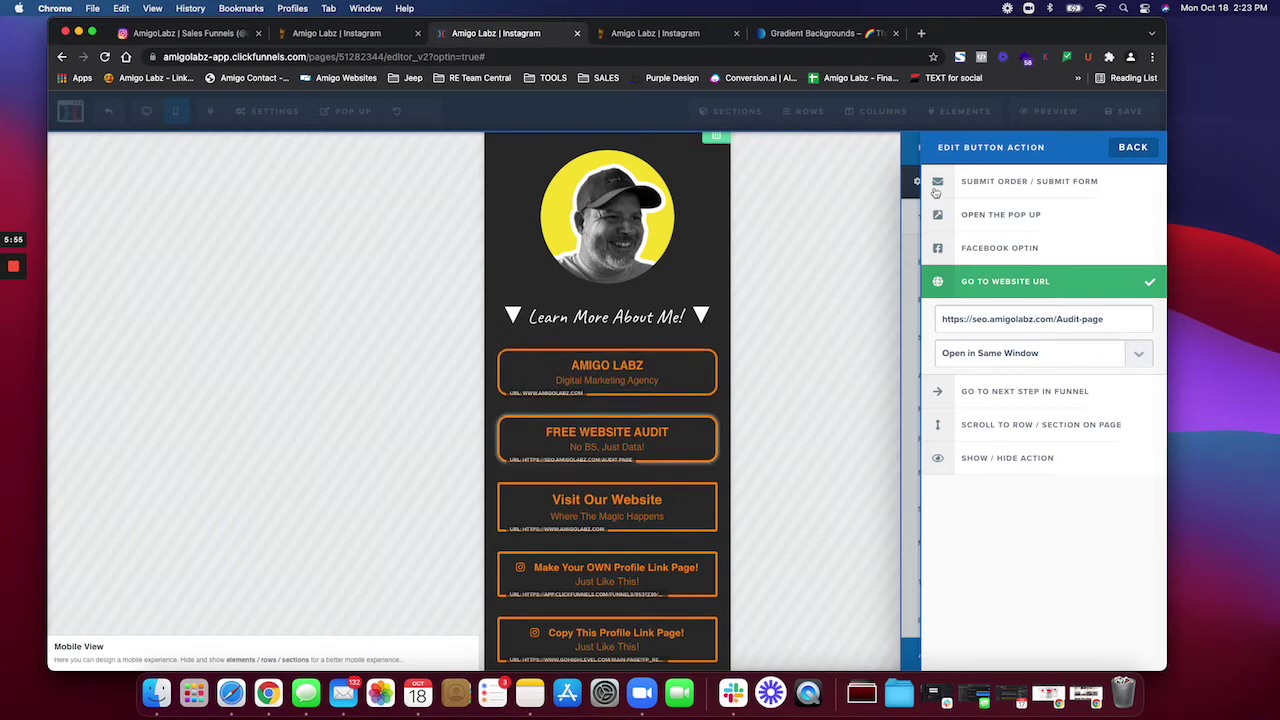
click(904, 222)
triple_click(1069, 304)
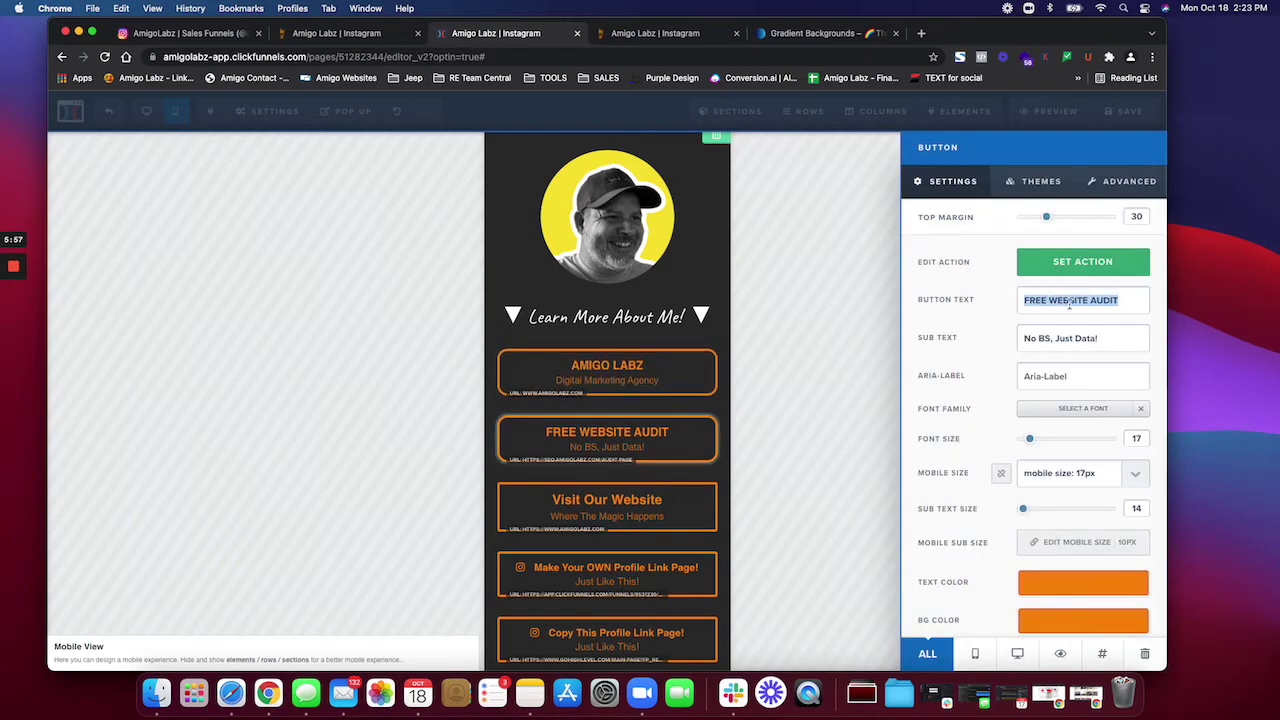
text(BUY MY PRODUC)
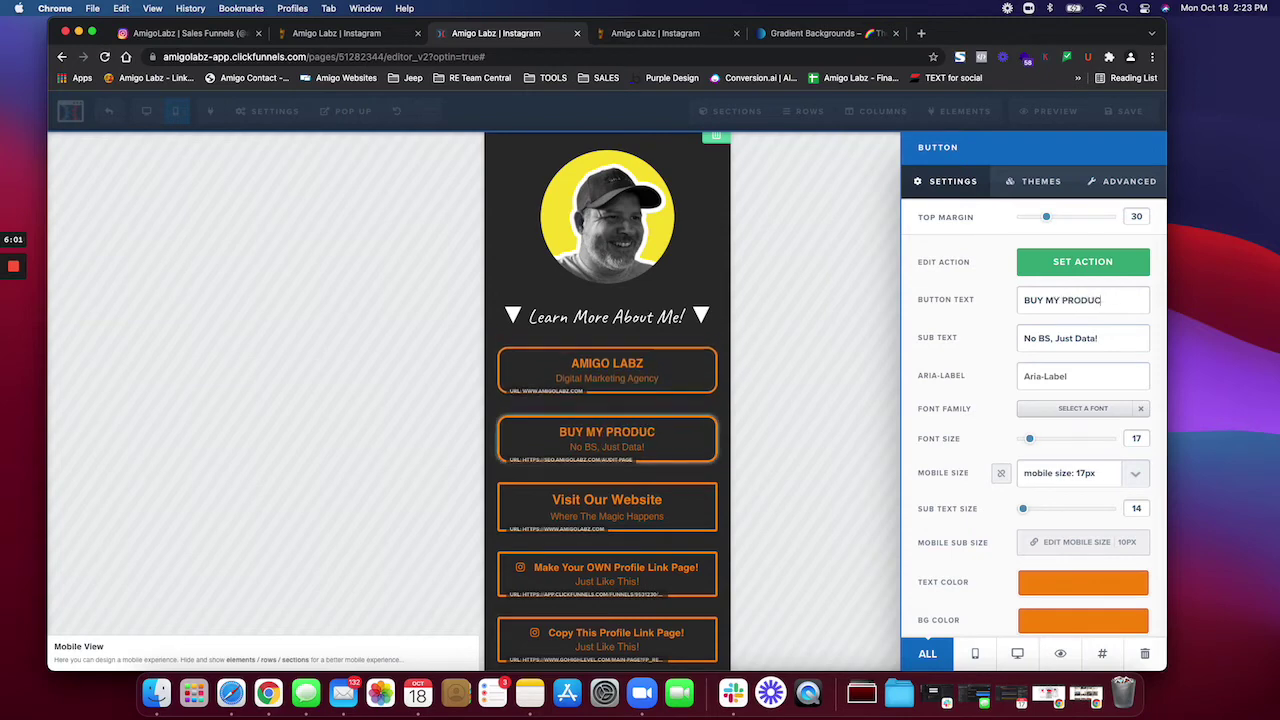
text(TS)
click(1066, 268)
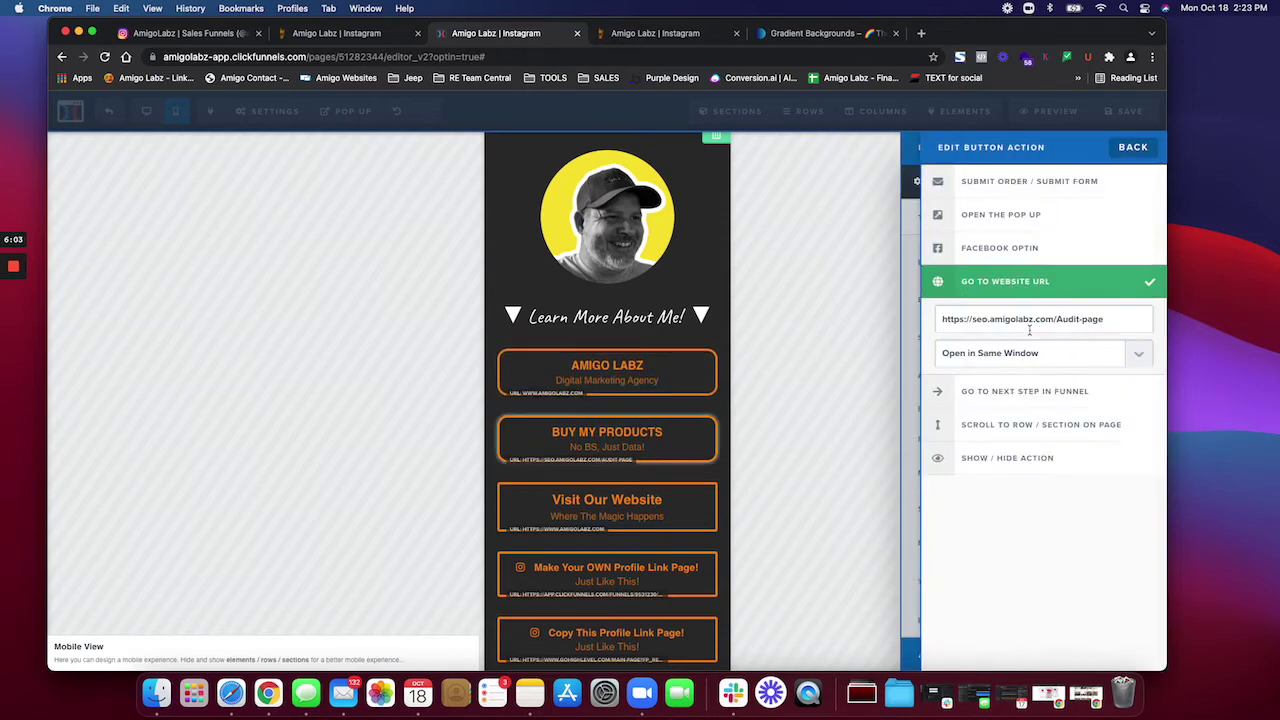
double_click(1030, 319)
triple_click(1030, 319)
text(www)
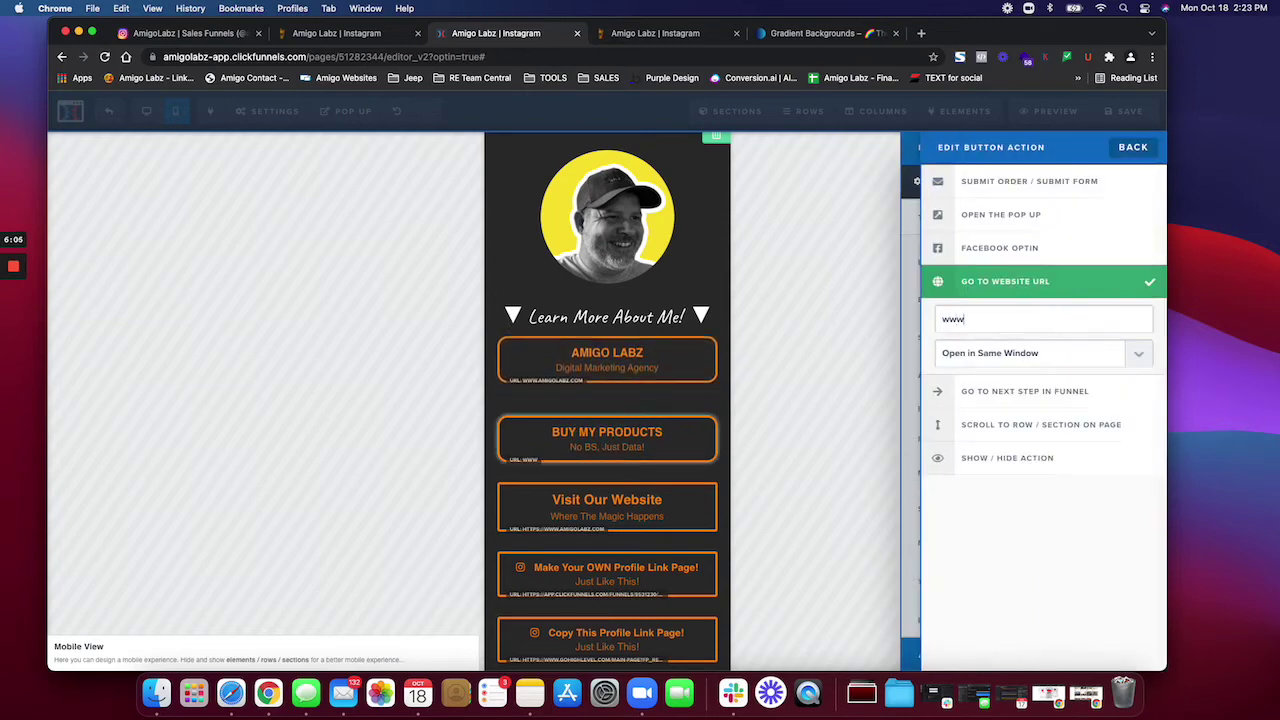
text(.ebay.com)
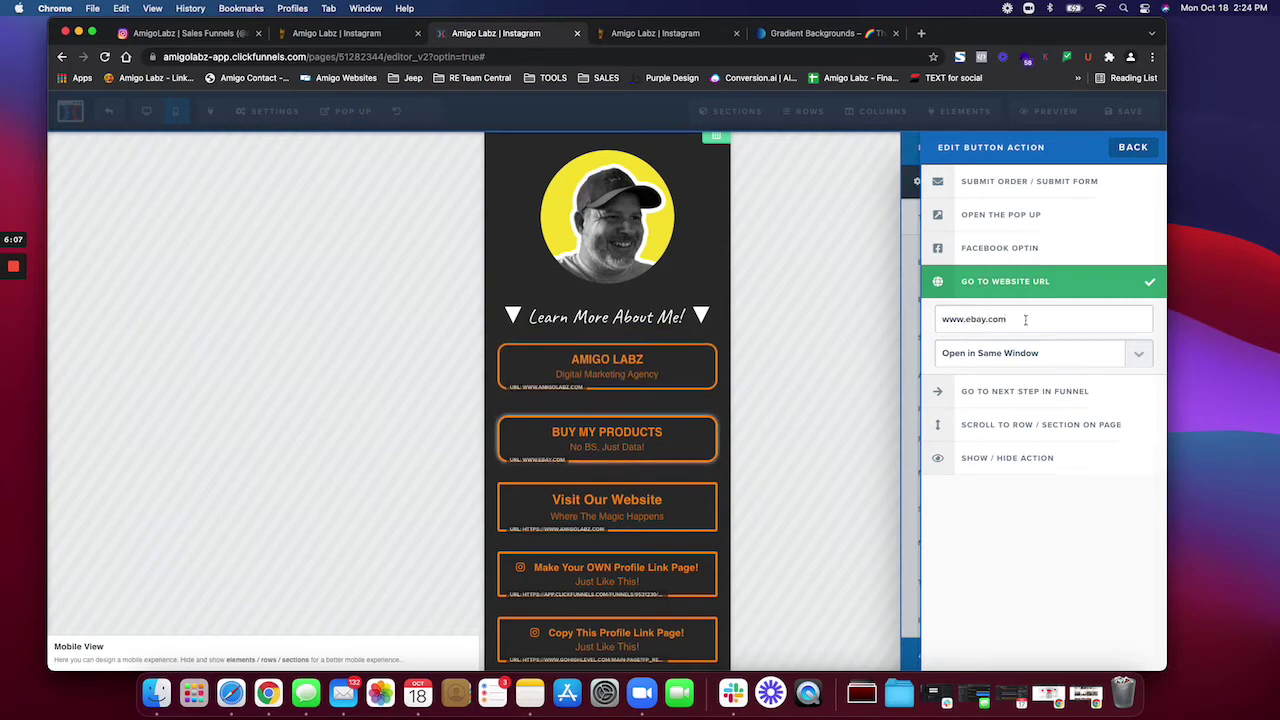
click(915, 341)
click(812, 363)
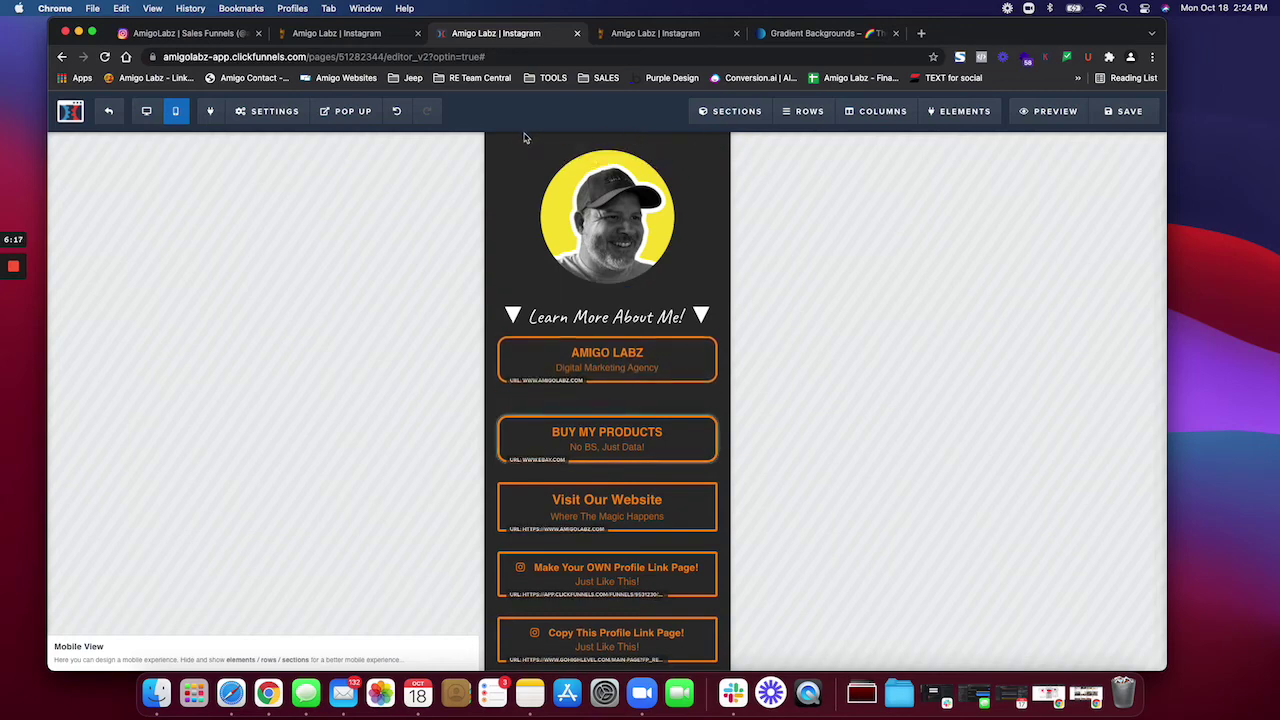
scroll(522, 138, up, 1)
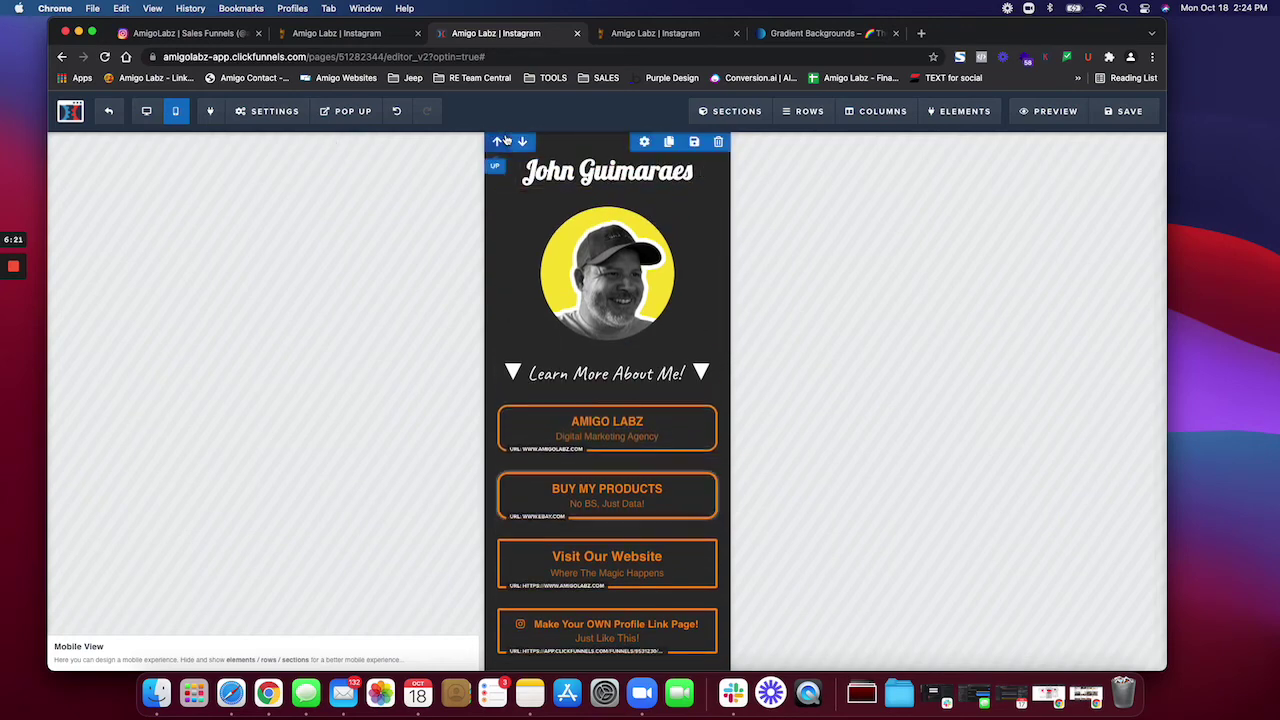
click(253, 111)
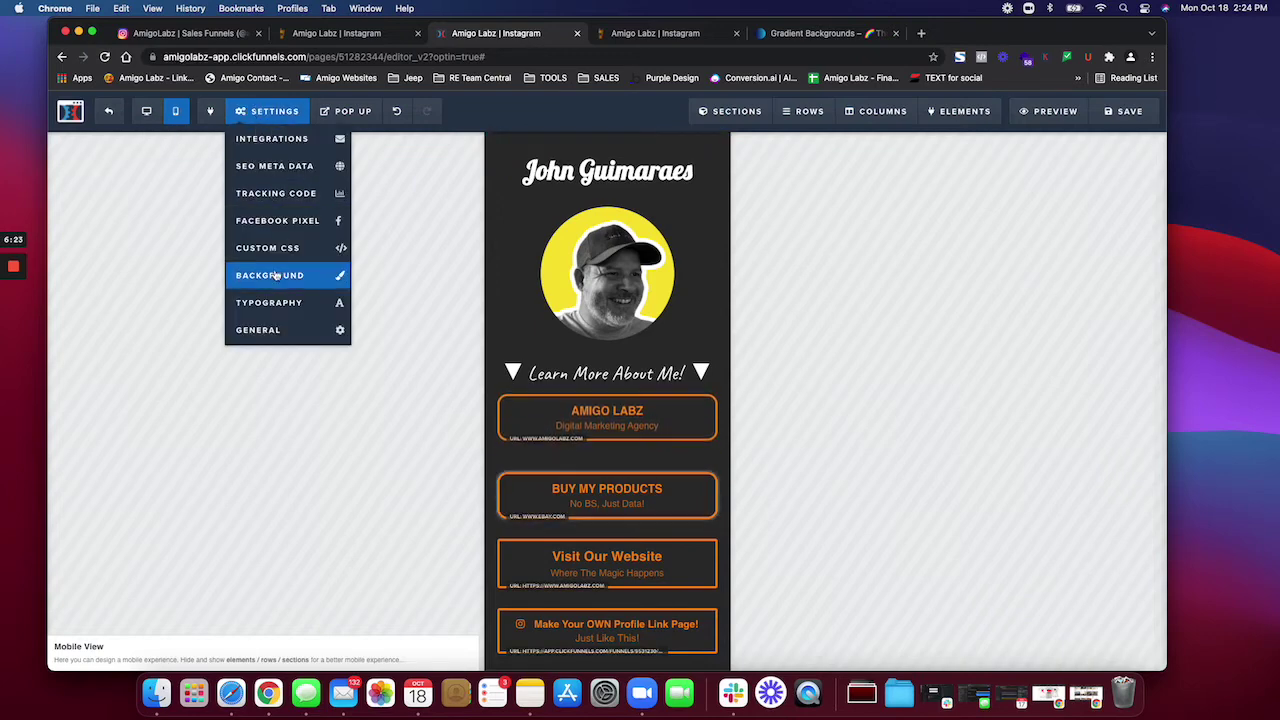
click(270, 275)
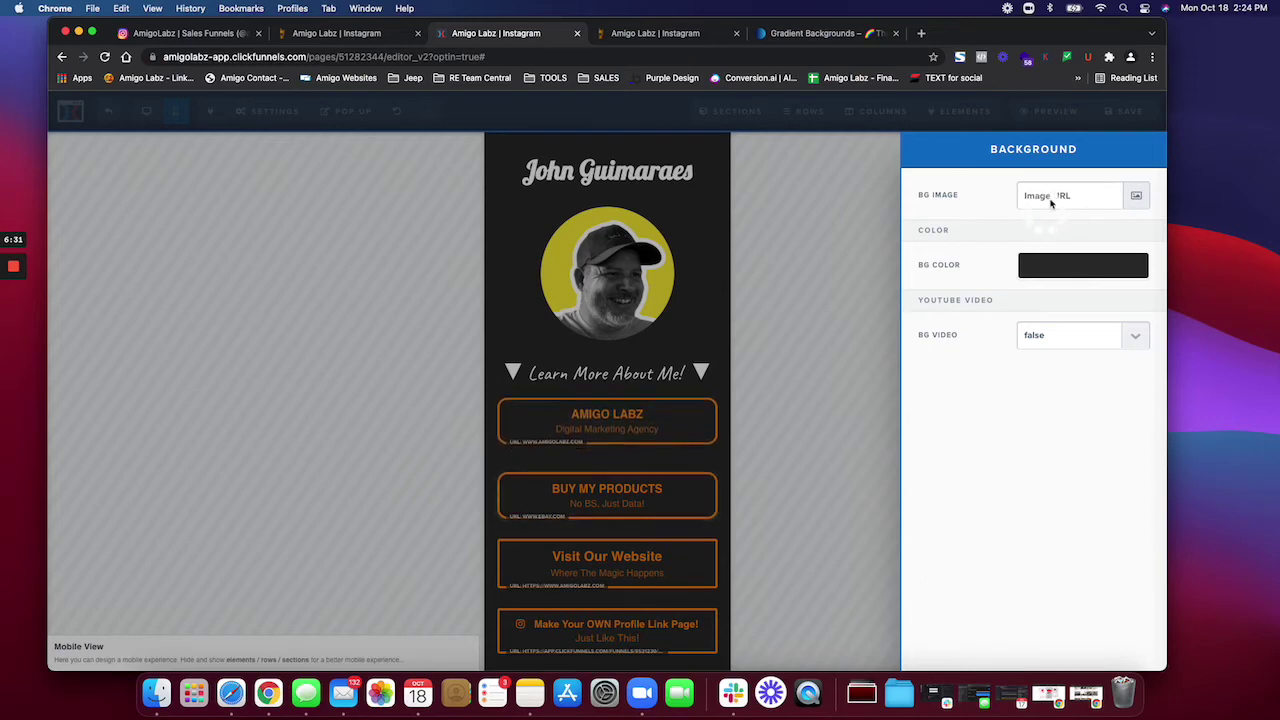
click(856, 232)
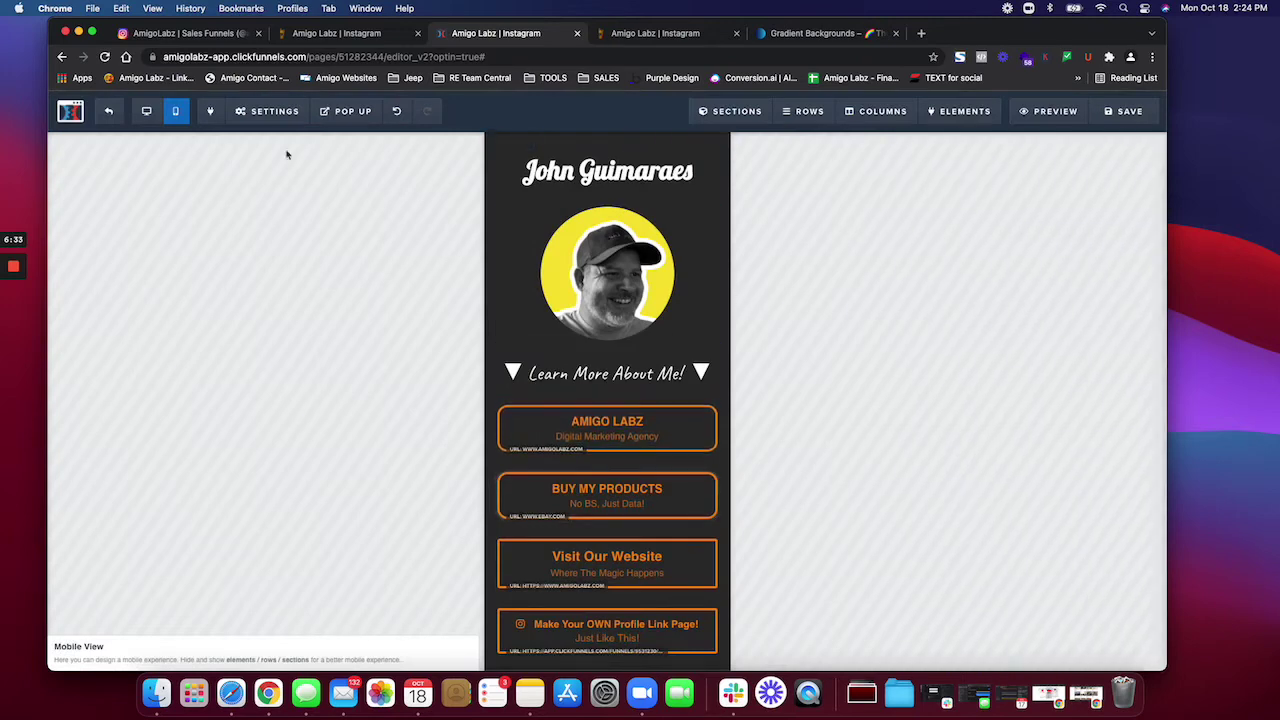
click(265, 111)
click(288, 274)
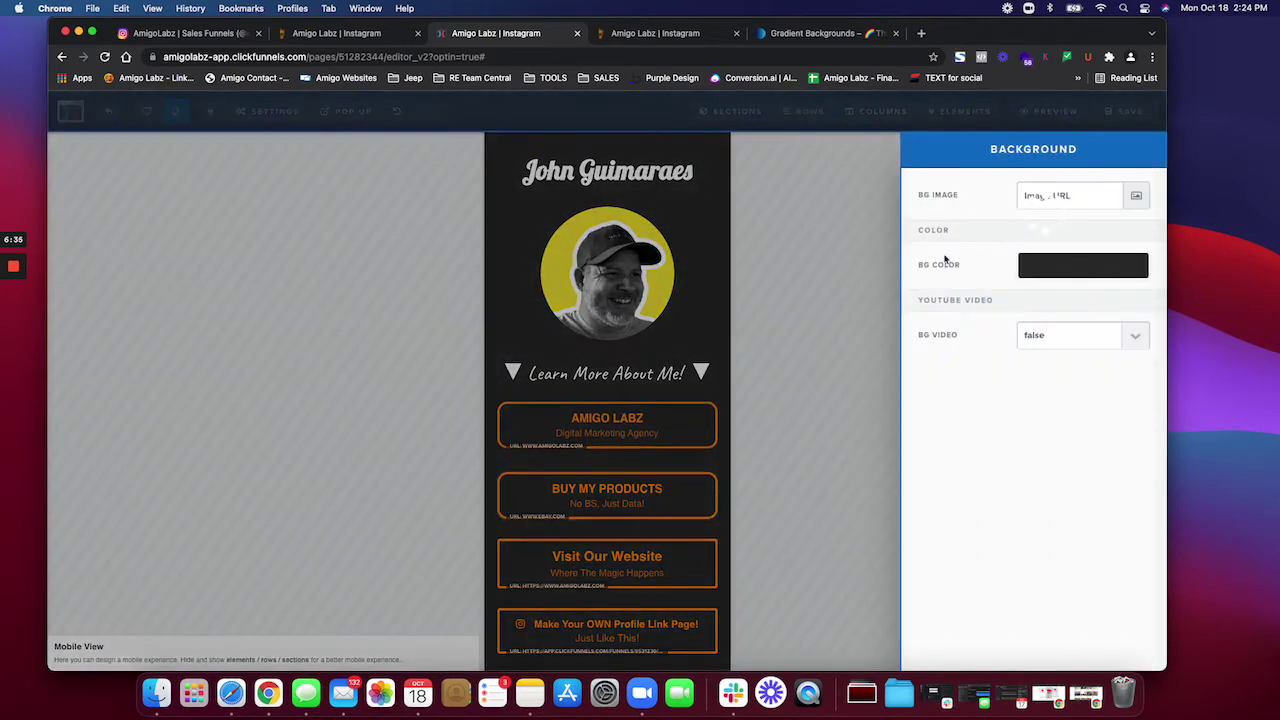
click(856, 254)
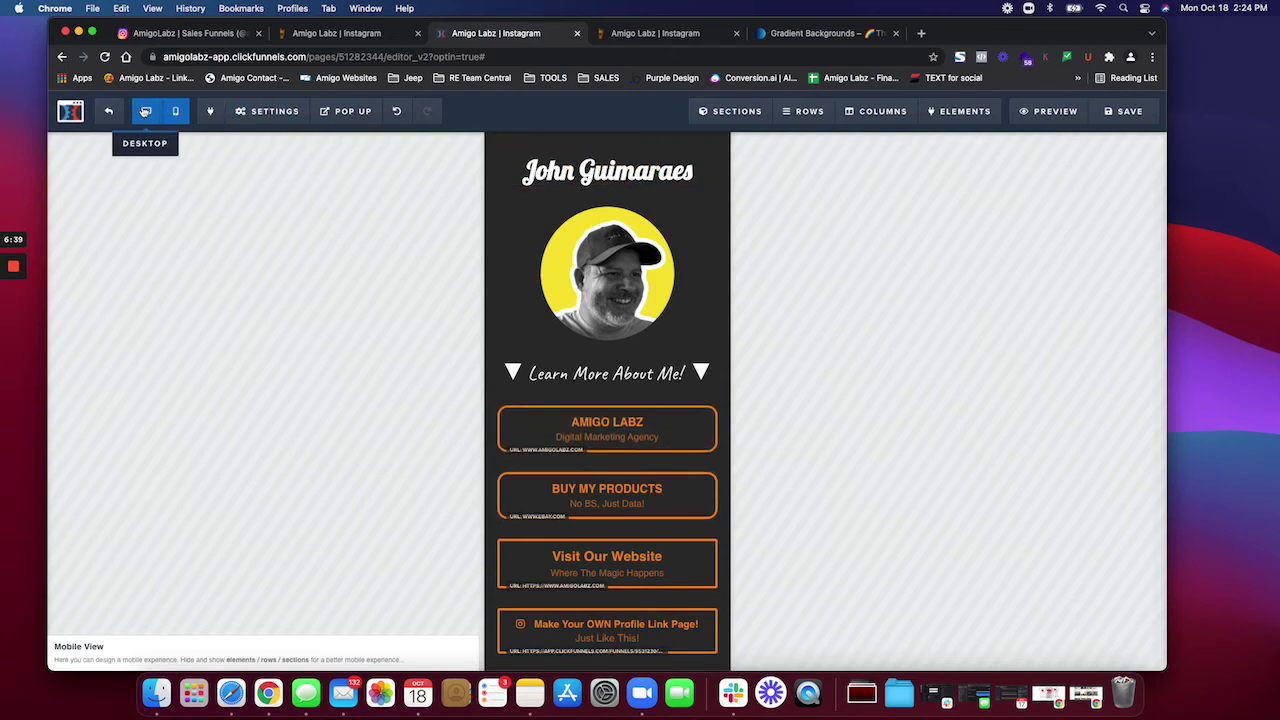
Step: Switch to desktop preview, save the link page, and open the page Background settings
click(145, 111)
mouse_move(267, 112)
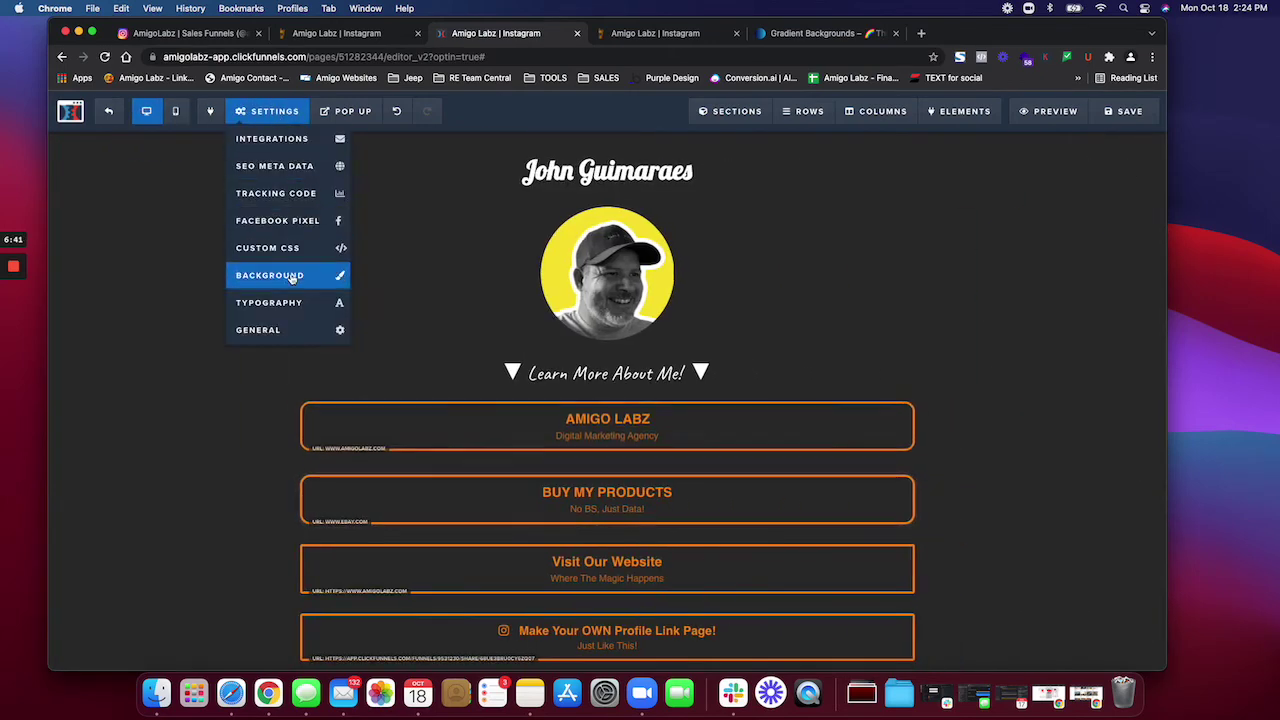
click(293, 279)
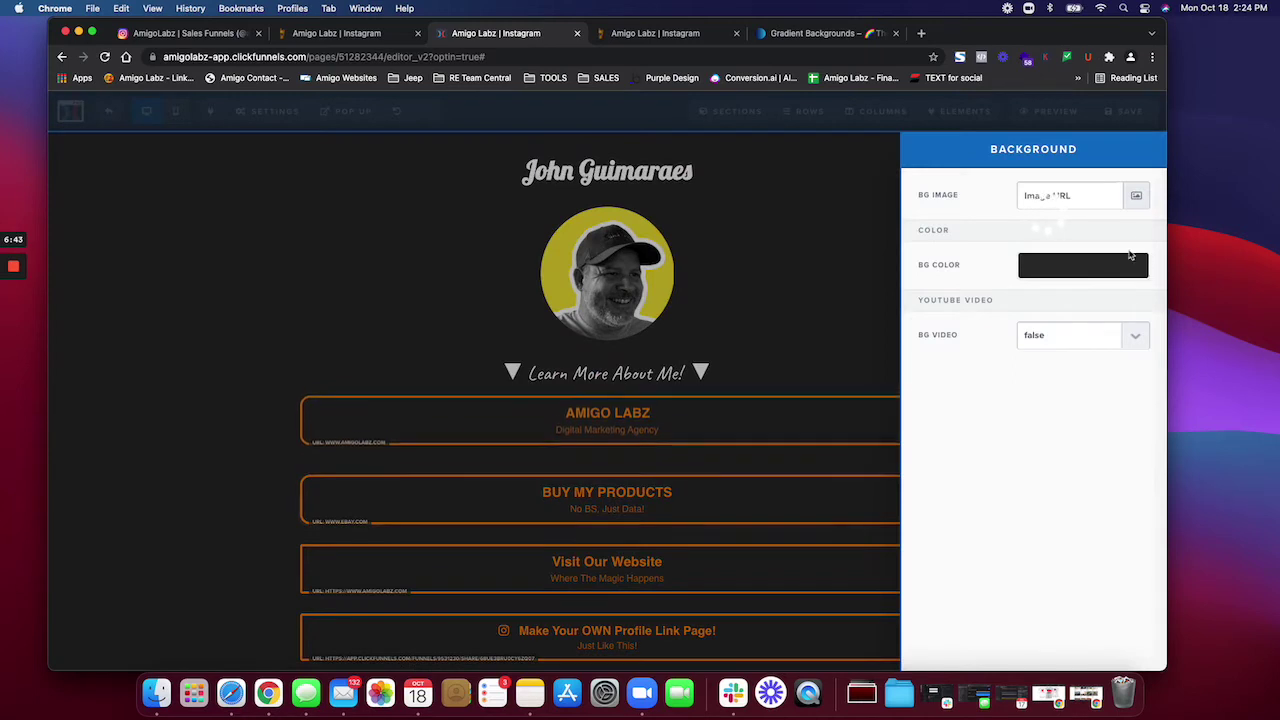
click(780, 197)
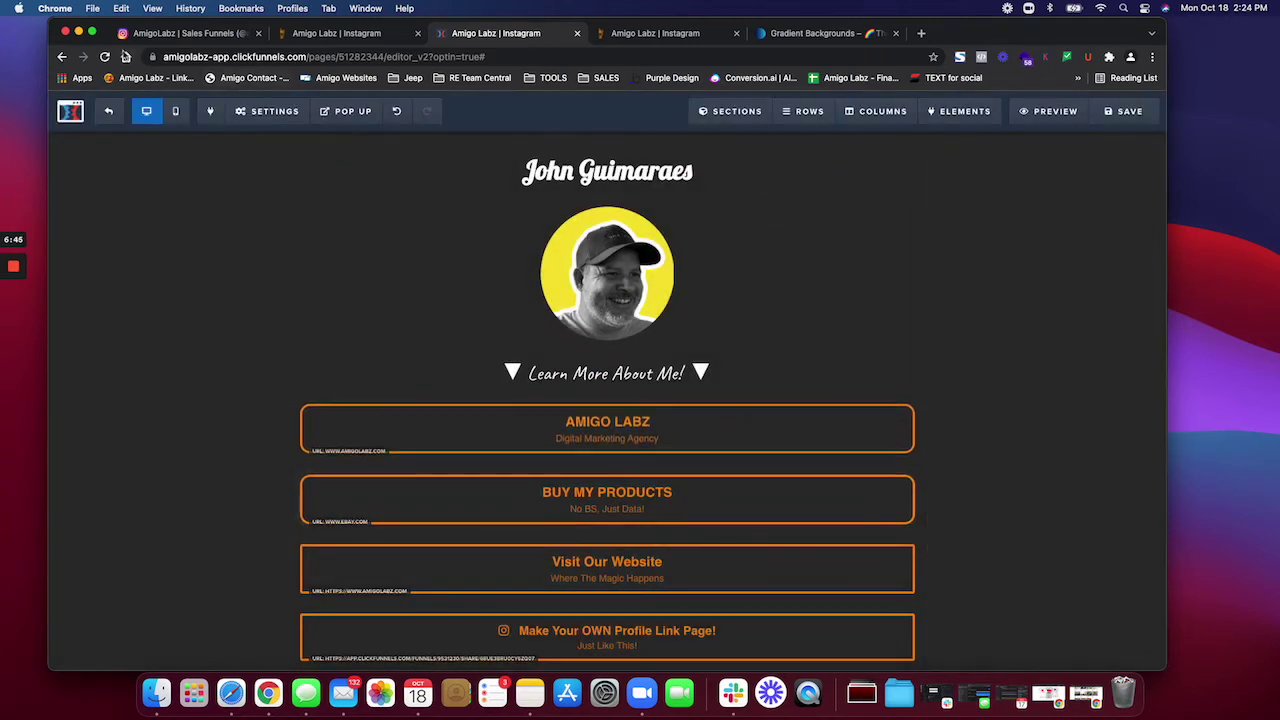
click(1124, 112)
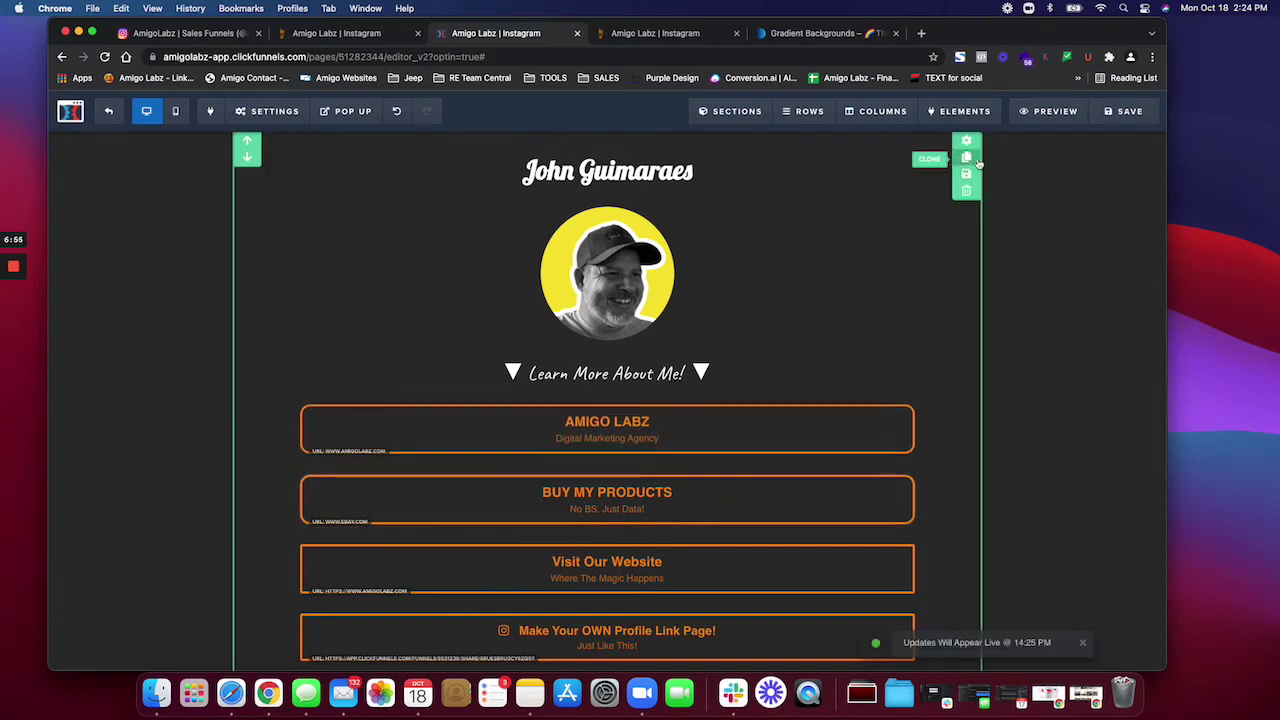
mouse_move(266, 114)
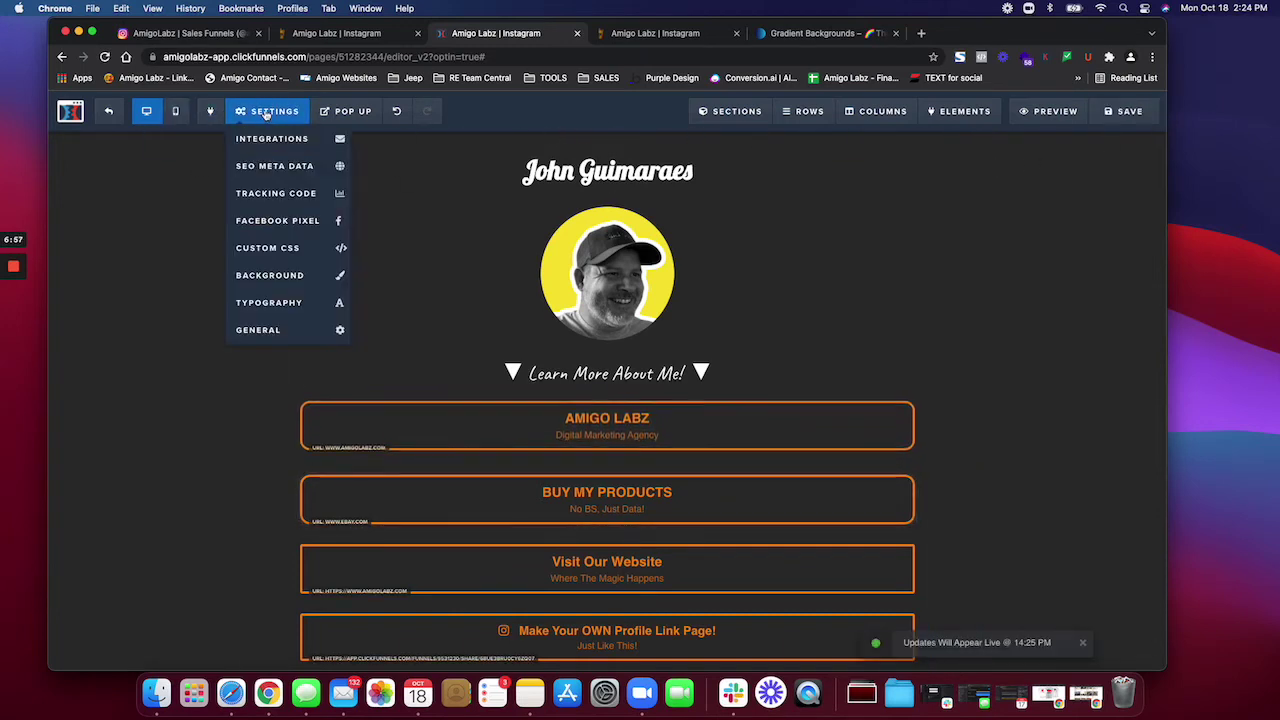
click(272, 276)
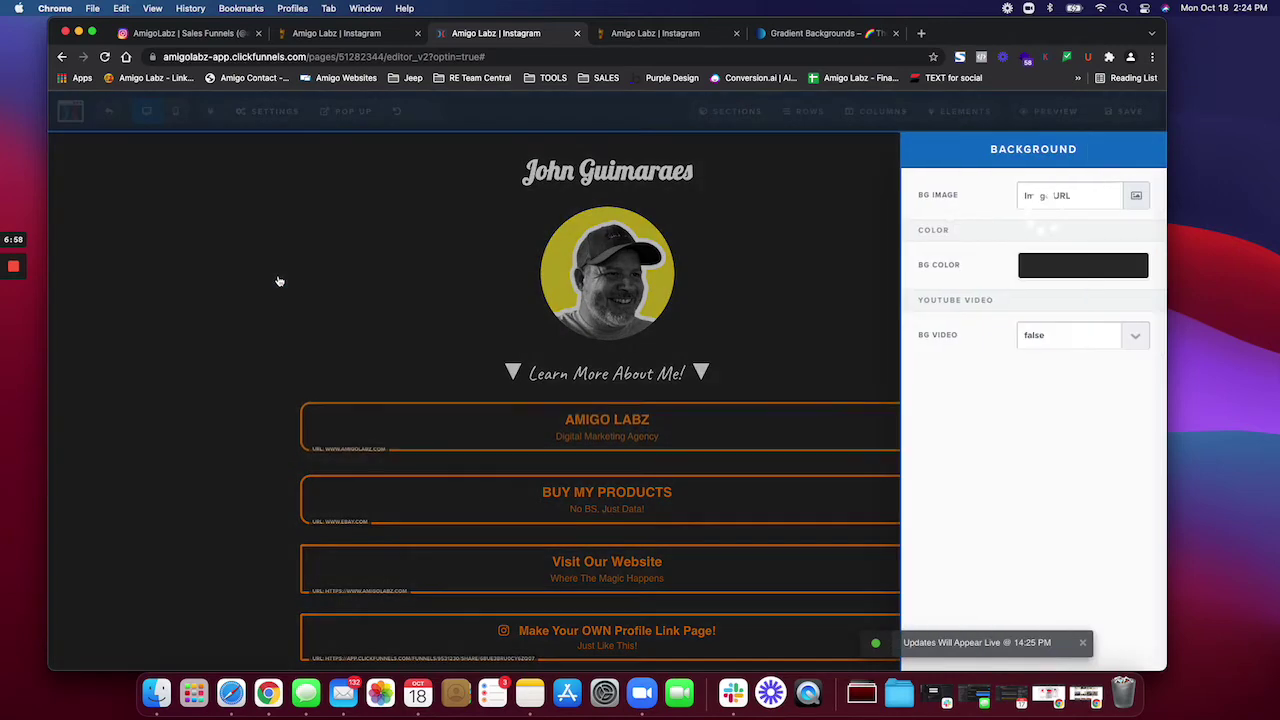
Step: Close the Background panel, exit the editor, and reopen the Optin page for editing
click(216, 266)
click(112, 113)
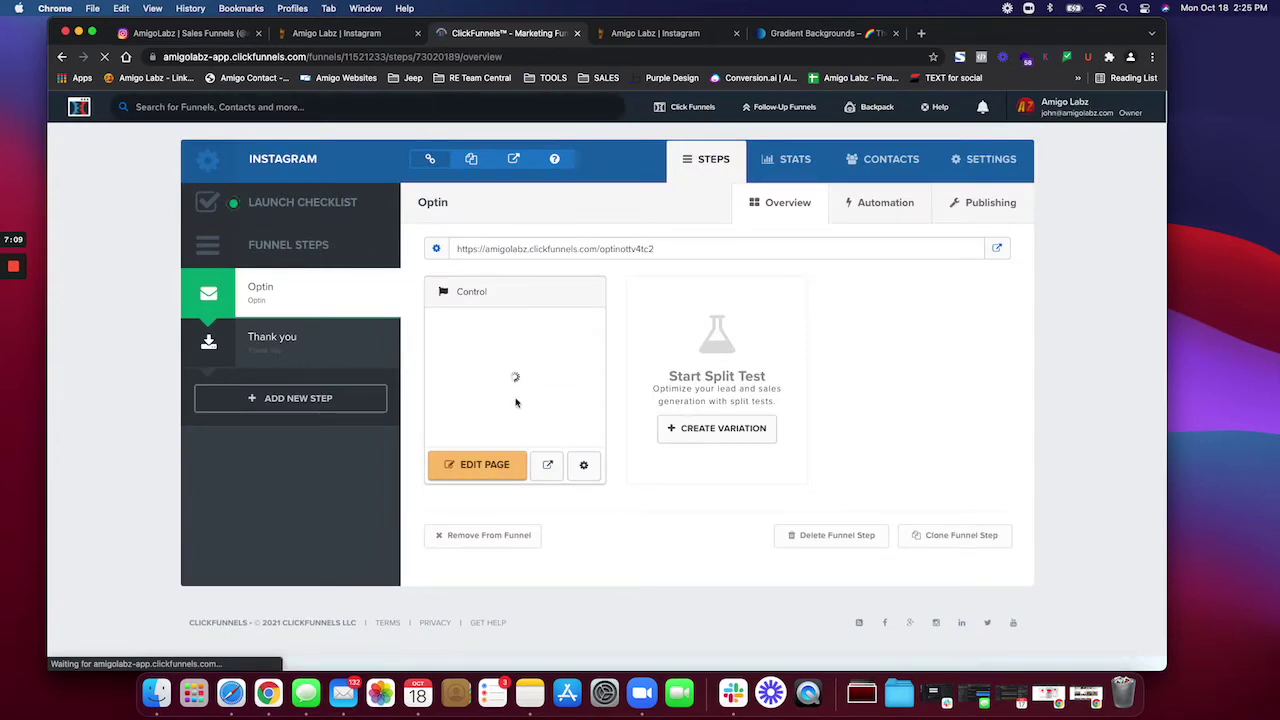
click(487, 466)
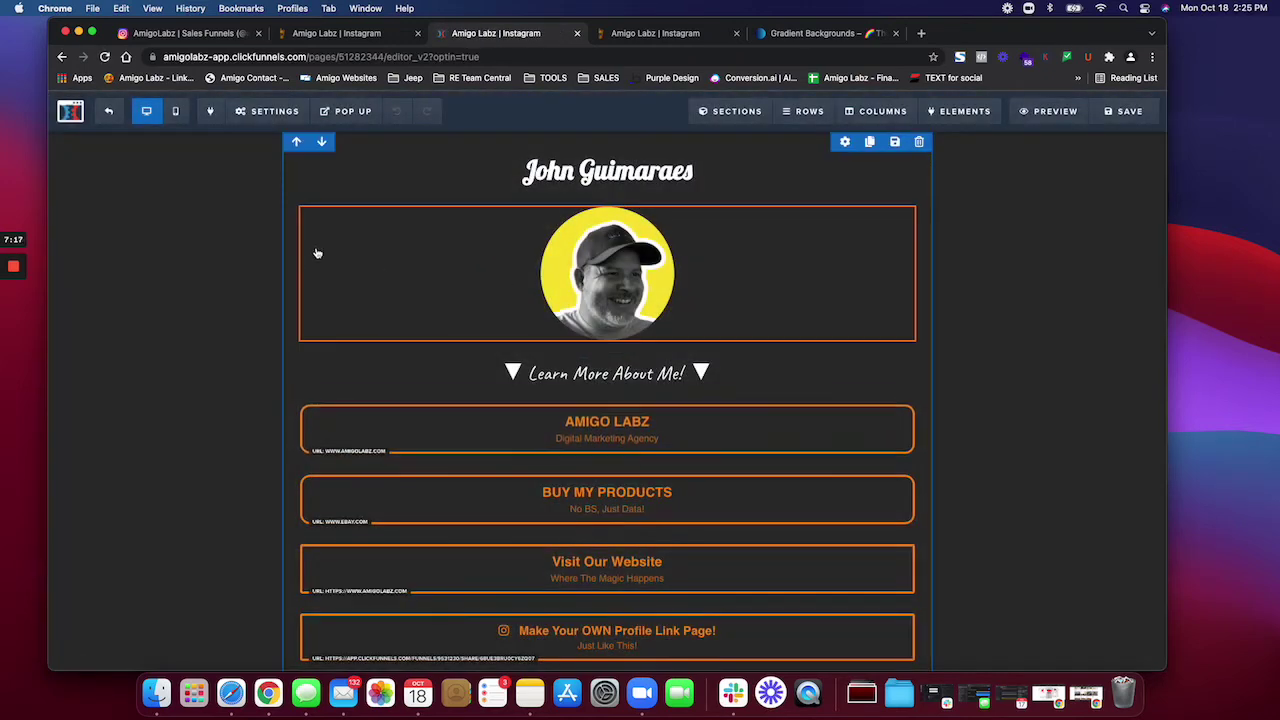
Step: Open the page background's image library, then go to the cssgradient.io gradients tab
mouse_move(268, 111)
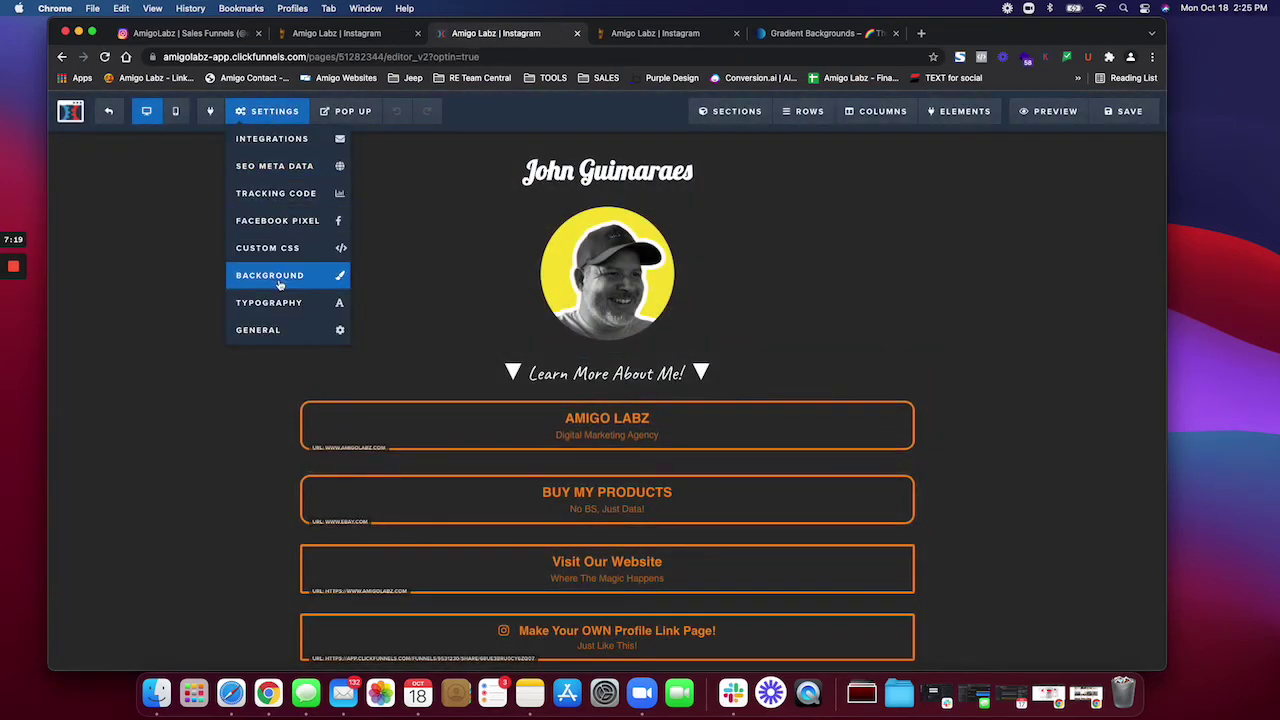
click(262, 276)
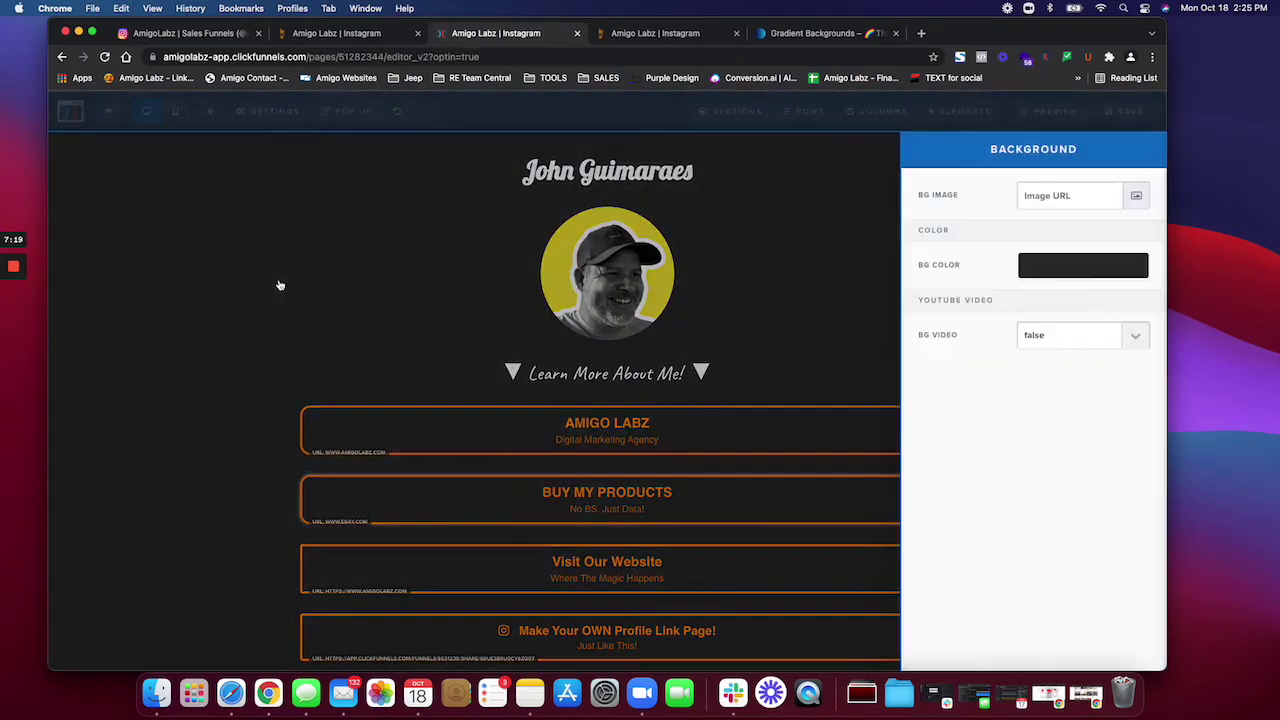
click(1136, 195)
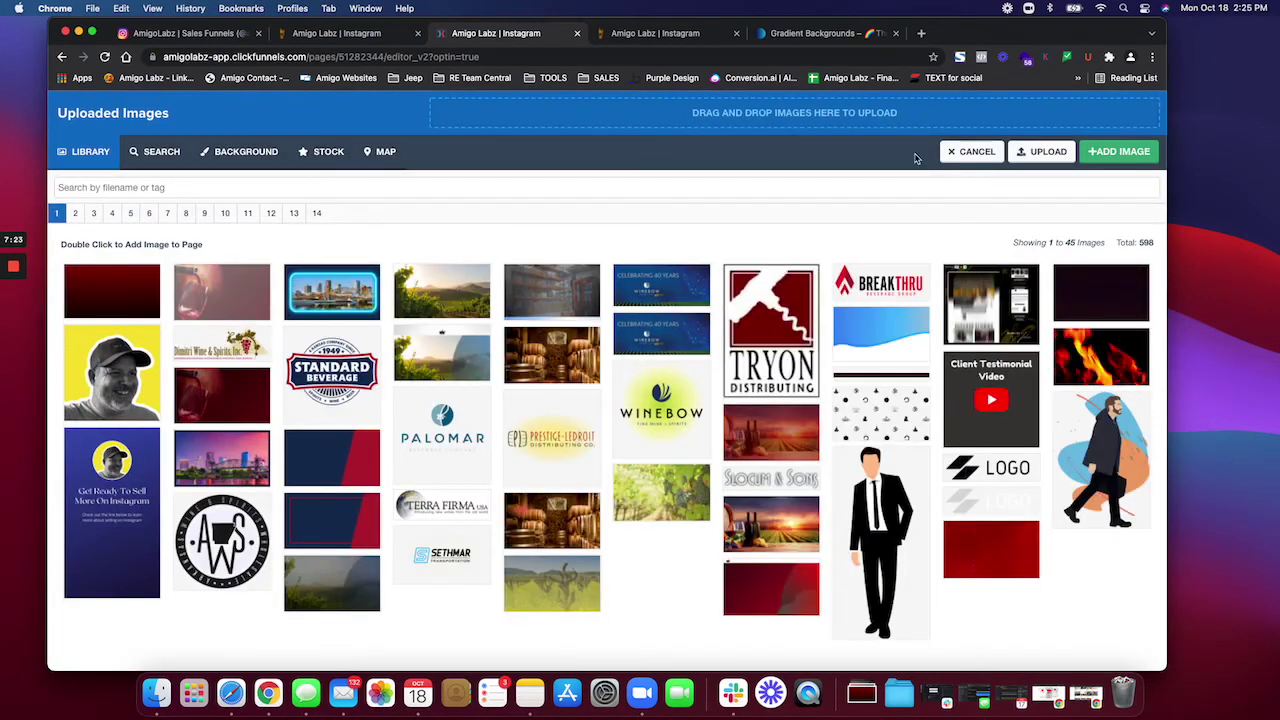
click(806, 37)
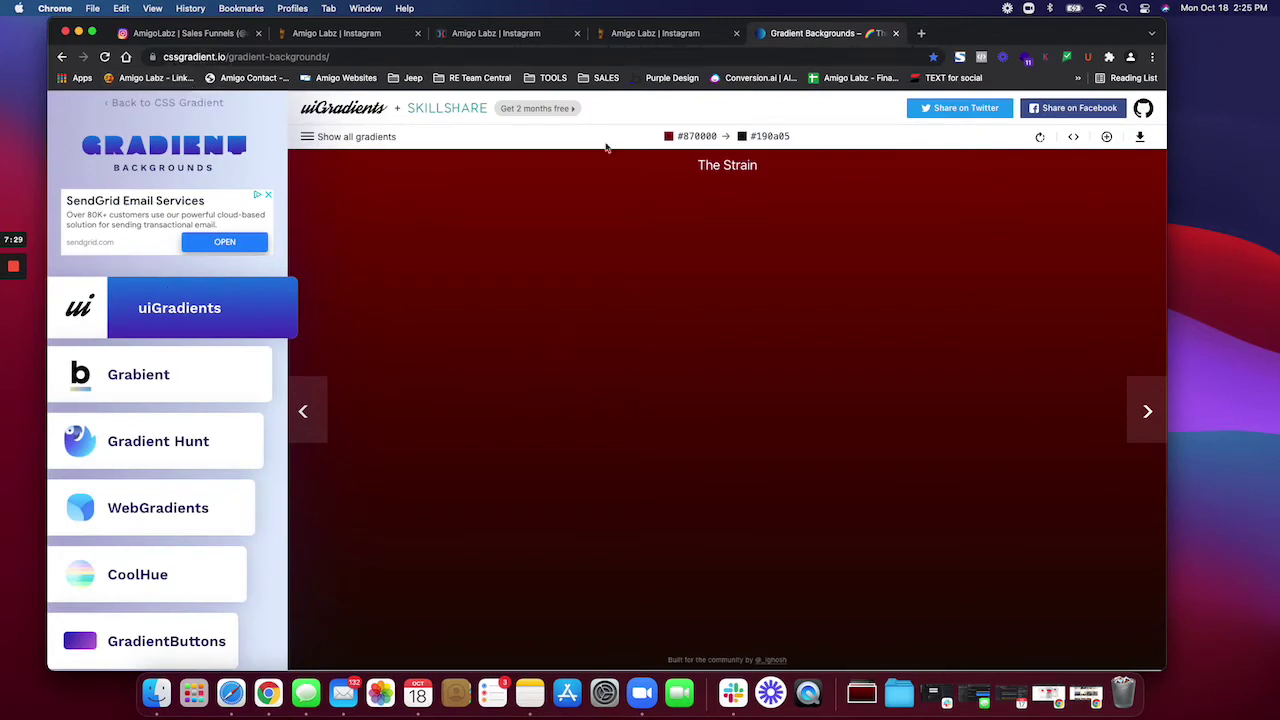
Step: Show all gradients filtered to red ones and scroll to find Love and Liberty
click(341, 137)
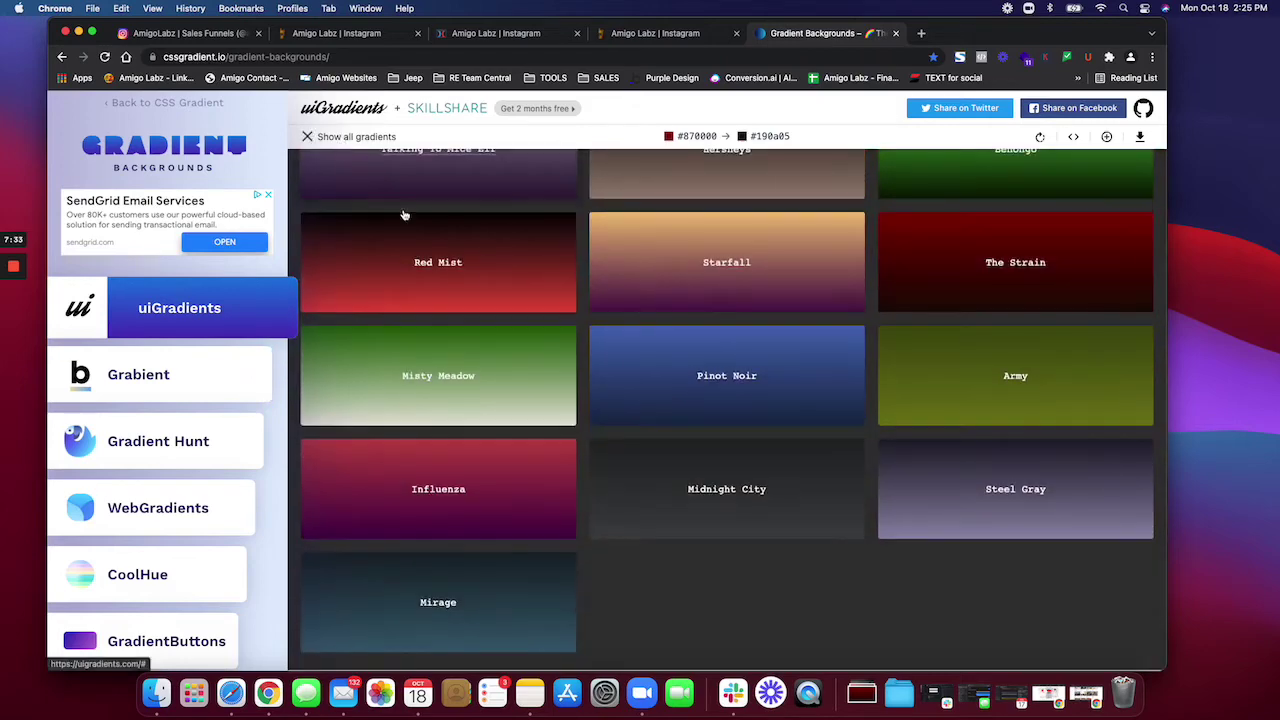
scroll(507, 272, up, 15)
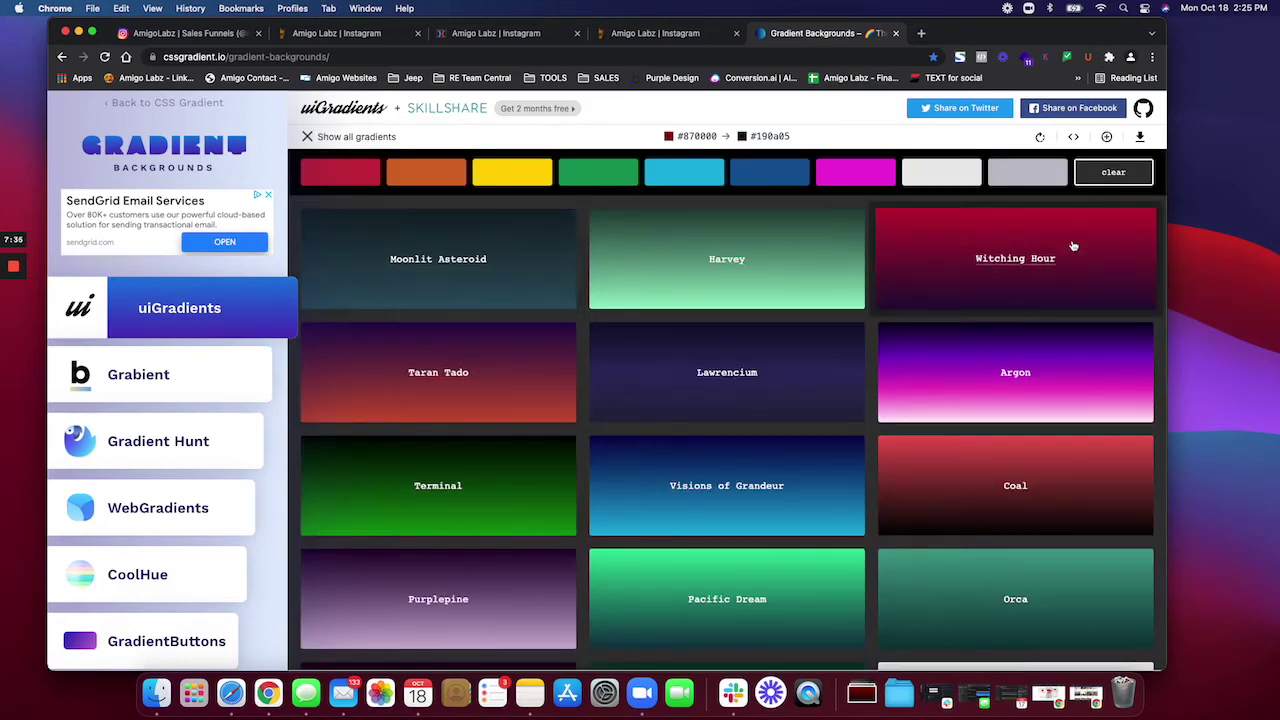
click(1115, 178)
click(1118, 172)
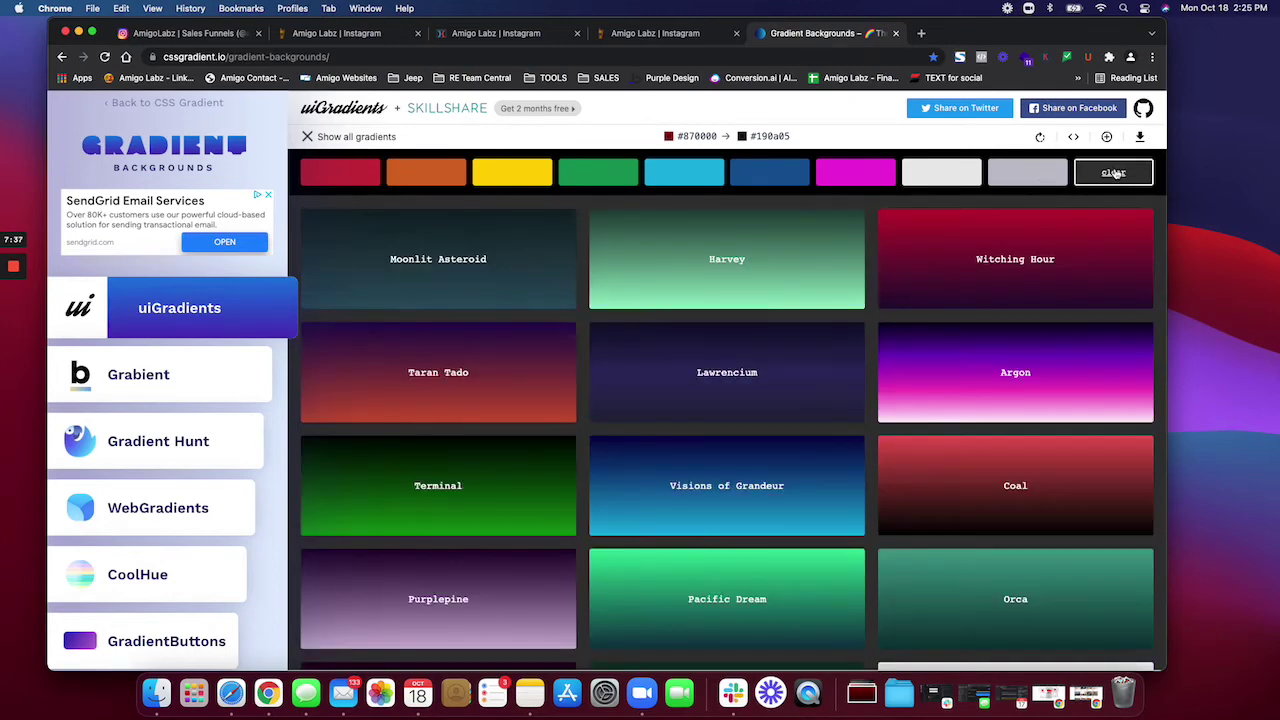
click(345, 172)
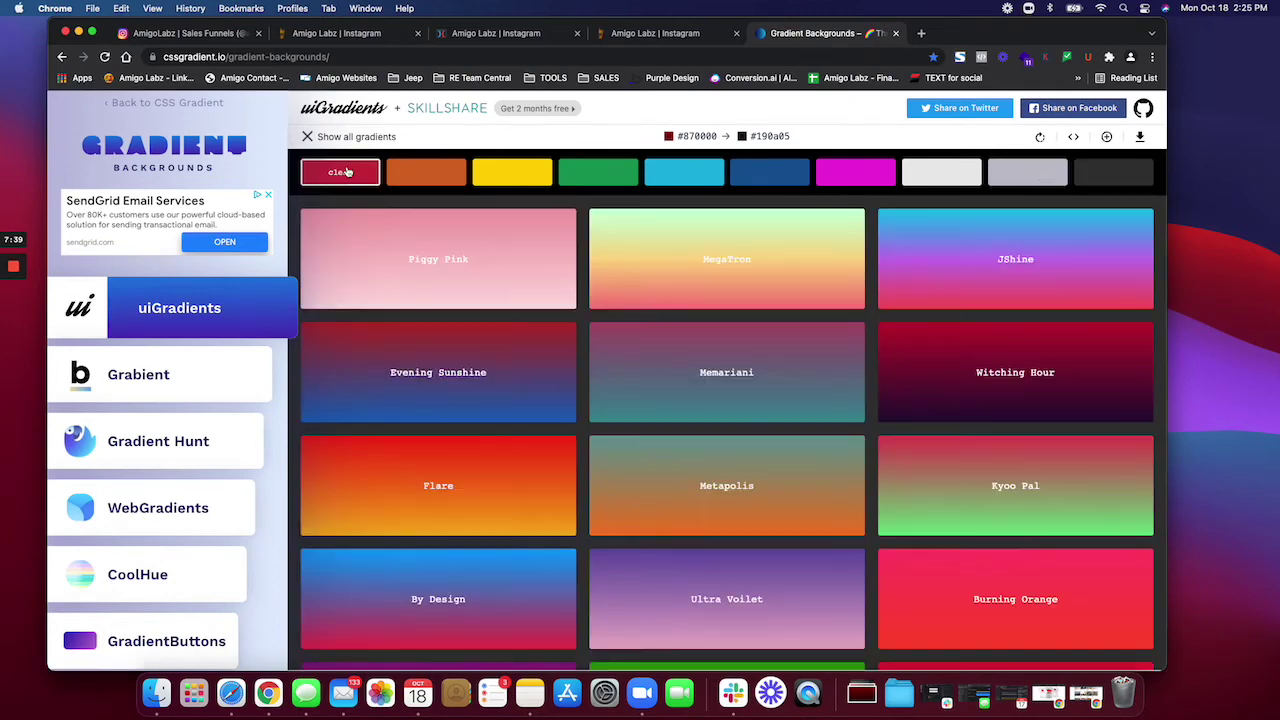
scroll(594, 291, down, 10)
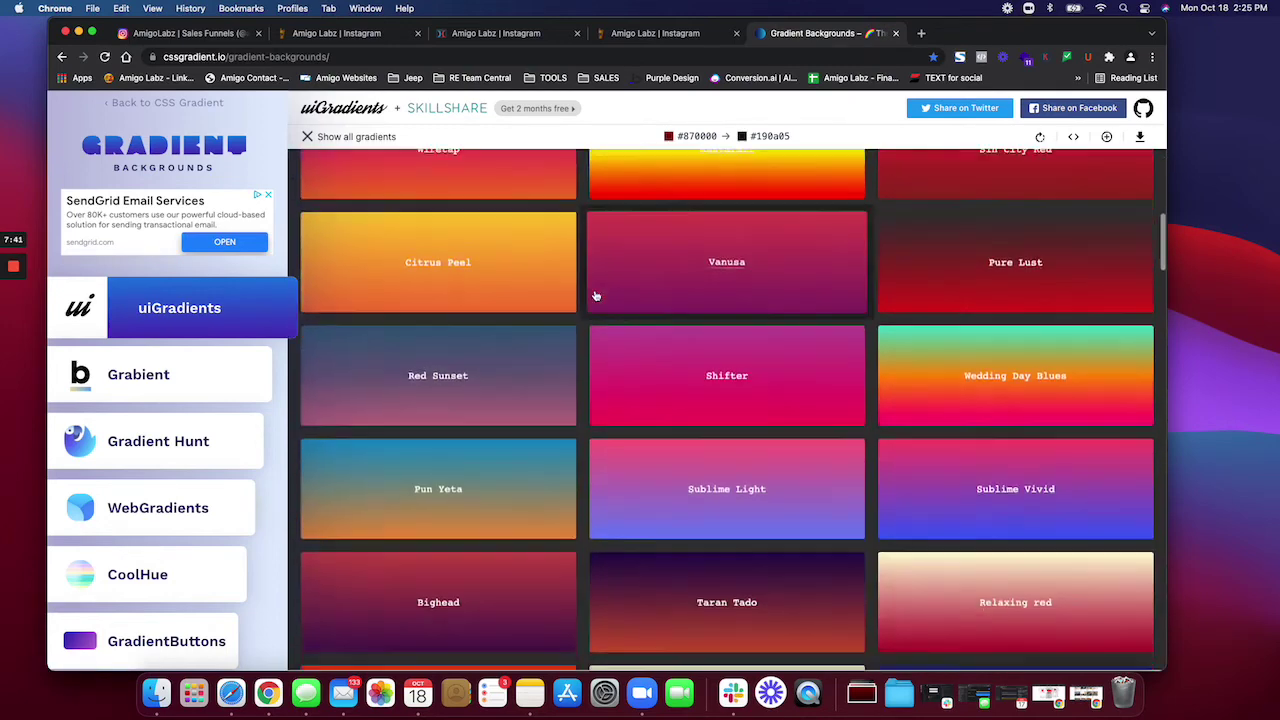
scroll(594, 296, down, 10)
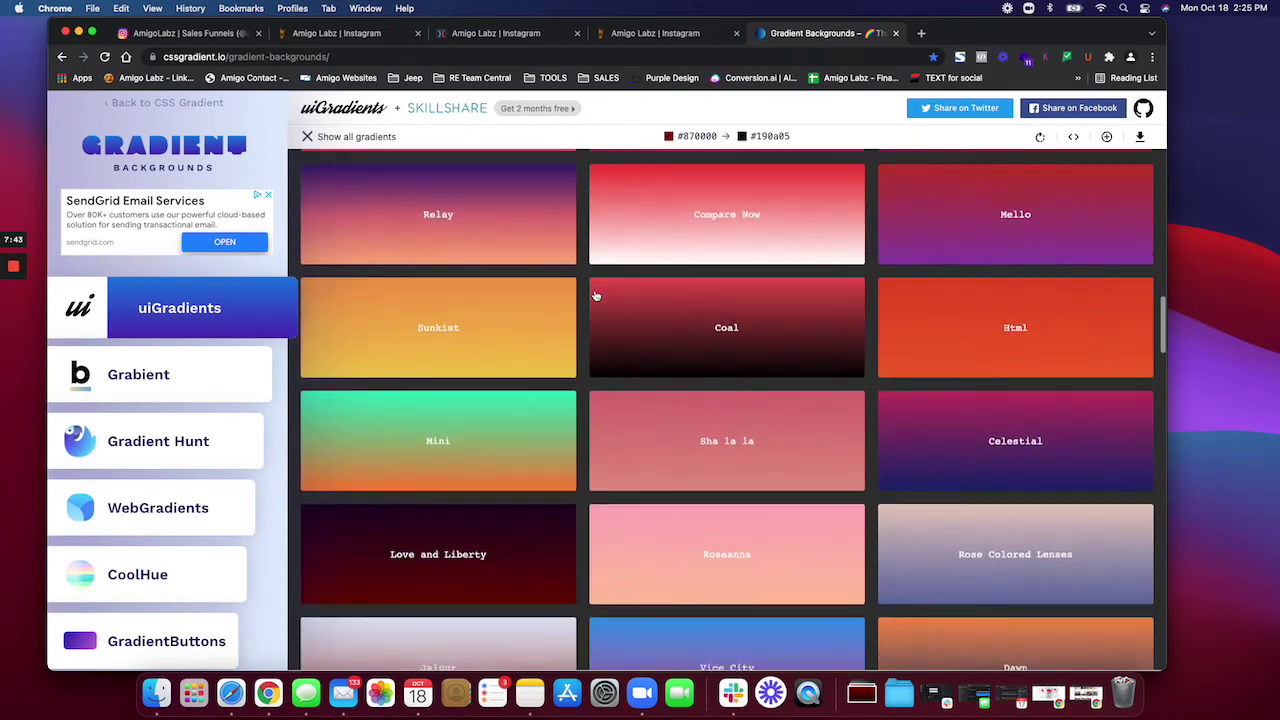
scroll(517, 466, down, 2)
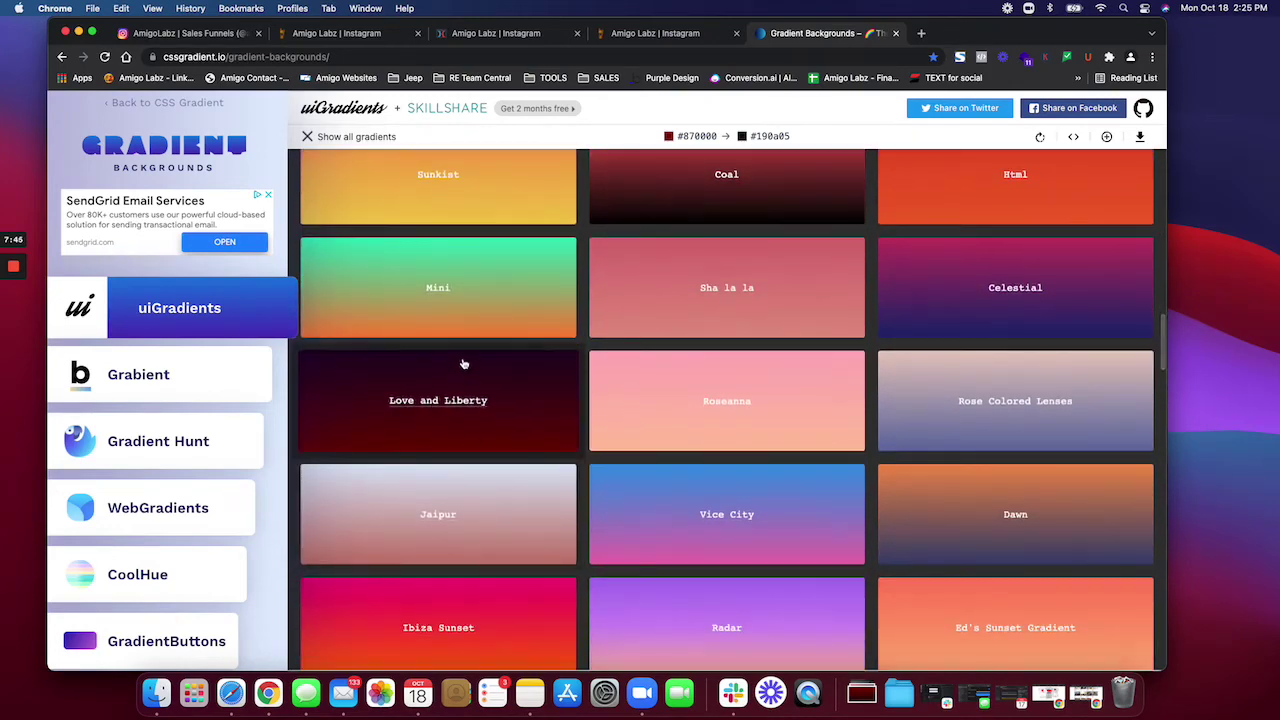
scroll(452, 435, down, 5)
scroll(443, 408, up, 3)
scroll(440, 340, up, 1)
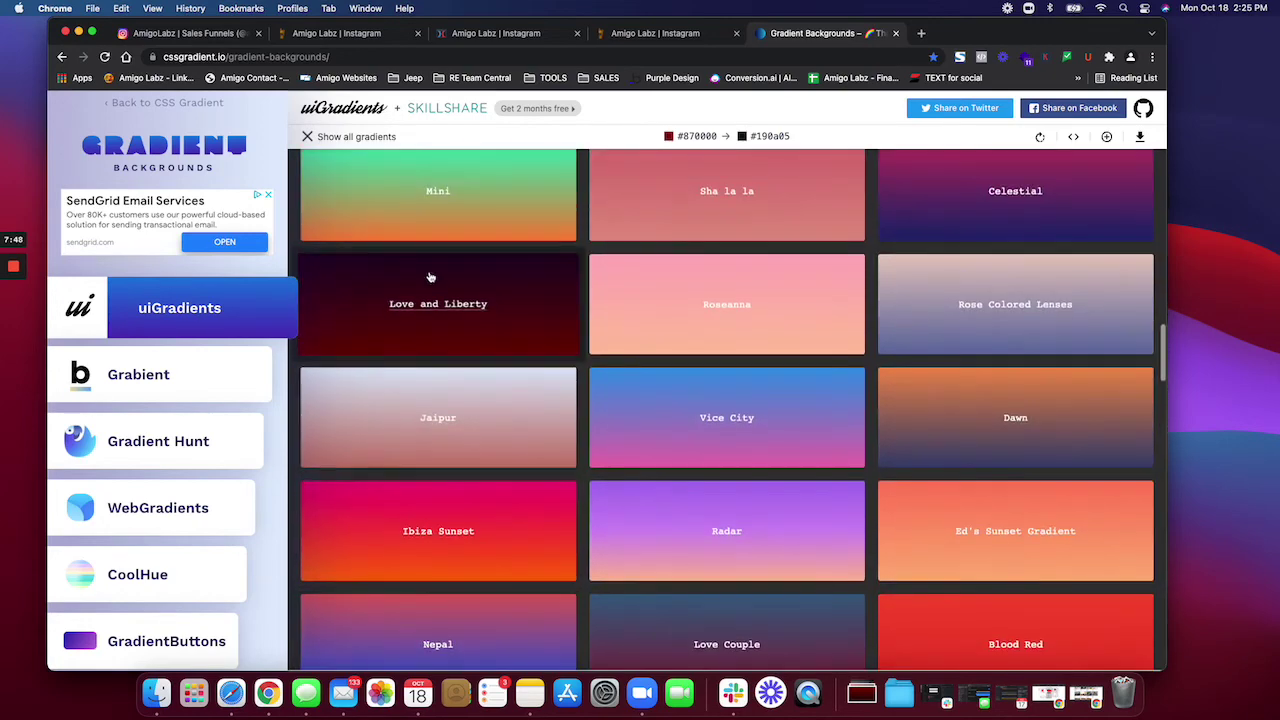
Step: Open the Love and Liberty gradient (#200122 to #6f0000) and download it as a JPG
click(430, 301)
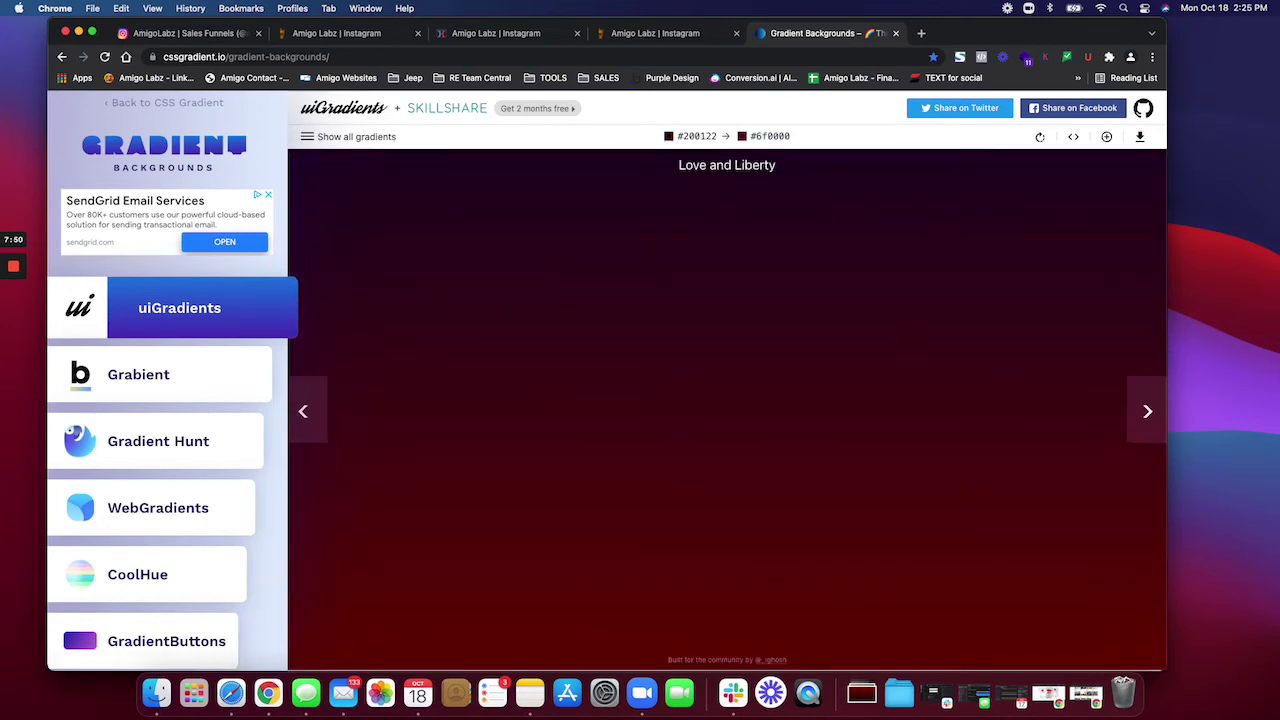
click(1139, 139)
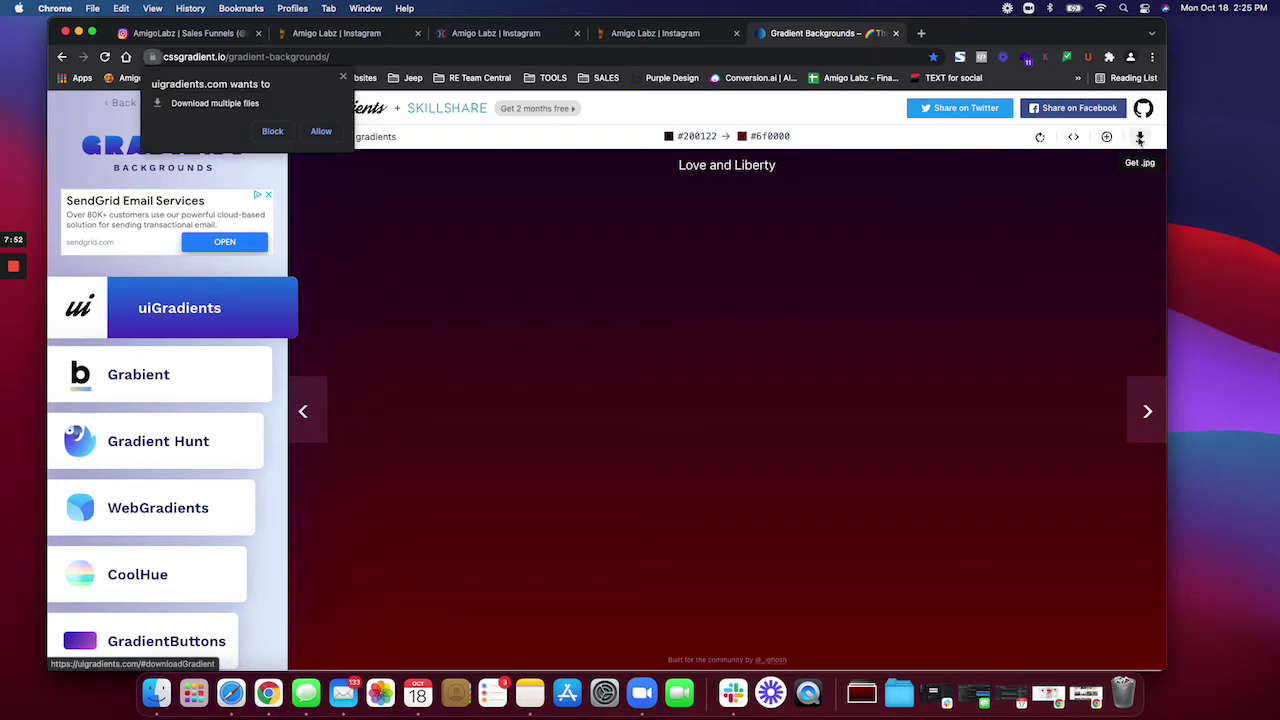
click(321, 132)
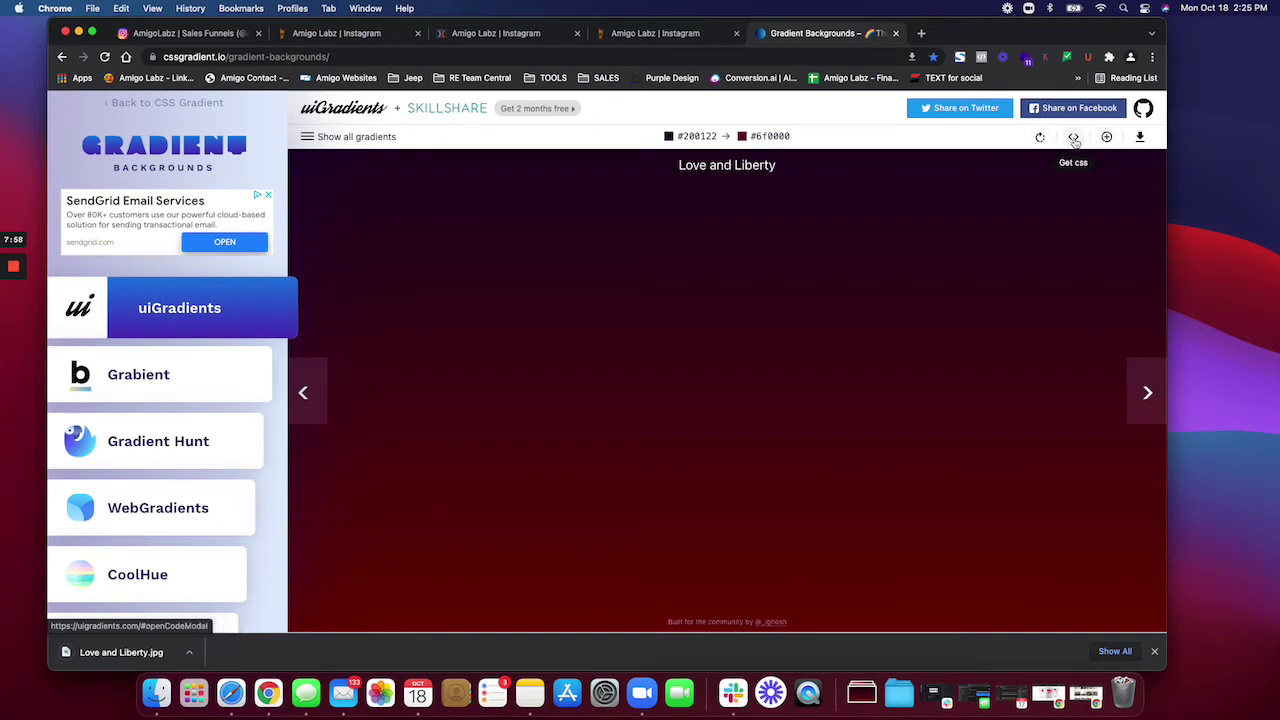
Step: Upload Love and Liberty.jpg from Downloads and set it as the page background image
click(667, 37)
click(334, 34)
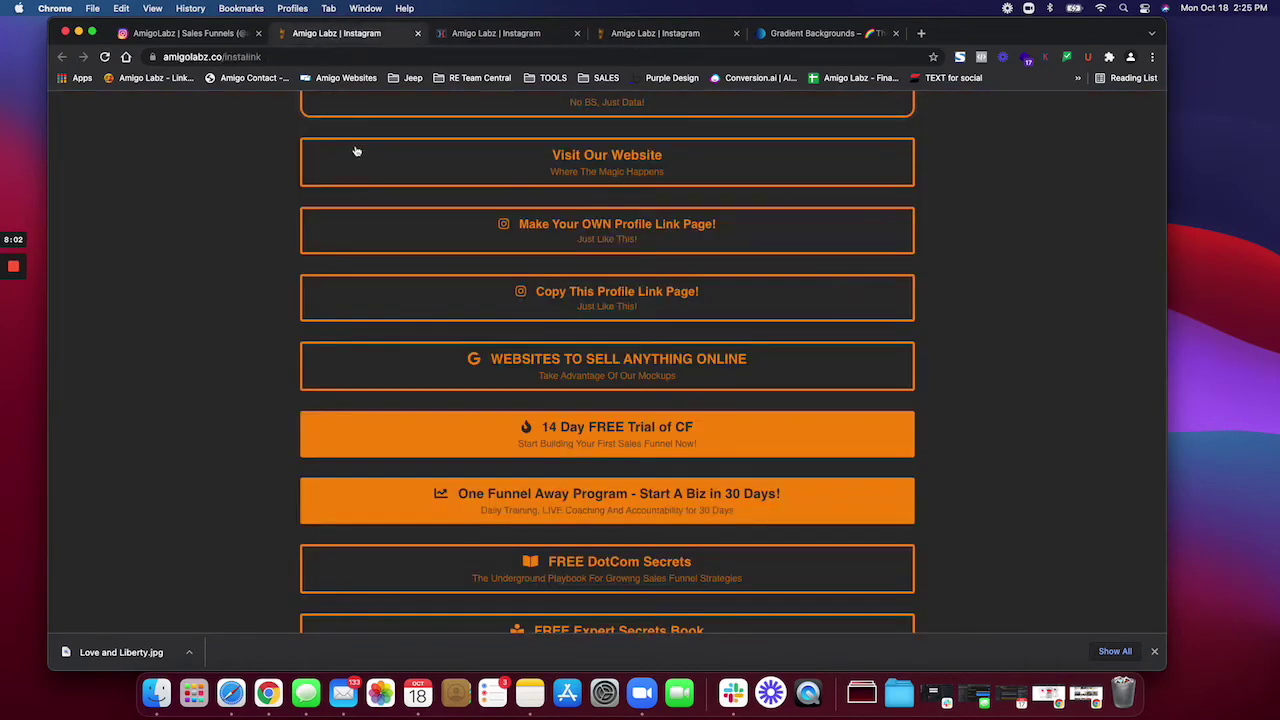
click(505, 35)
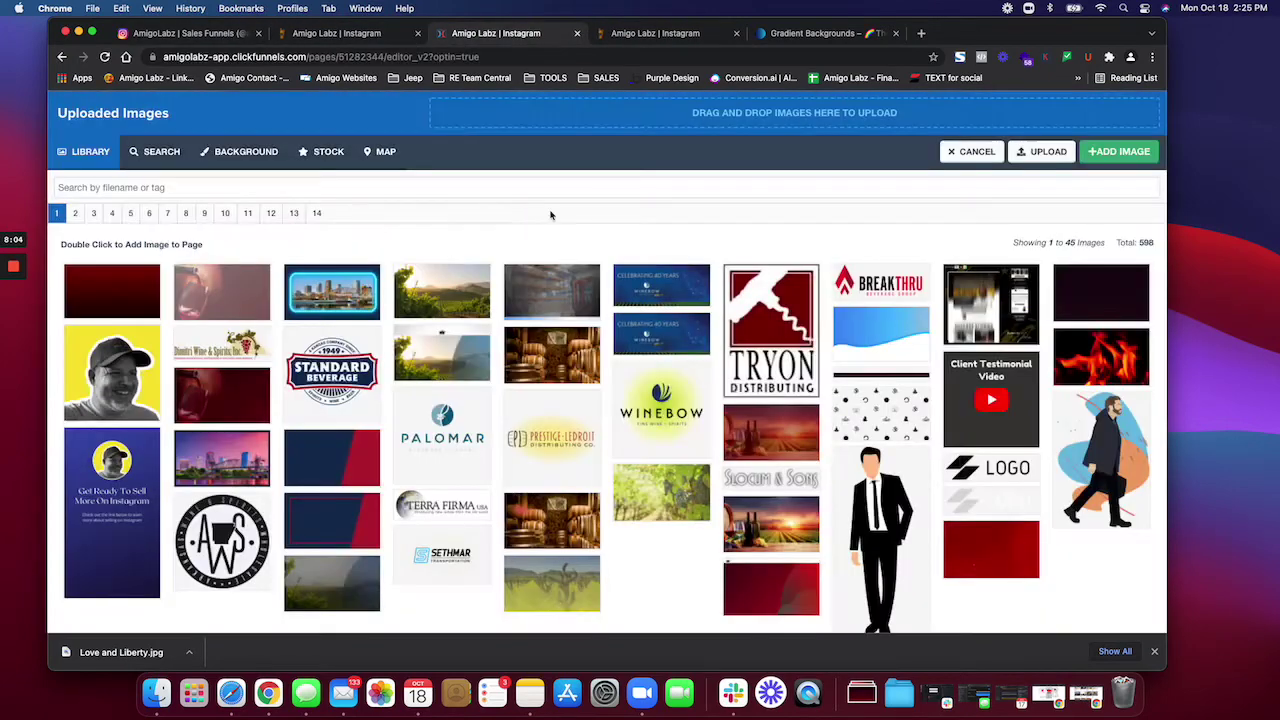
click(862, 692)
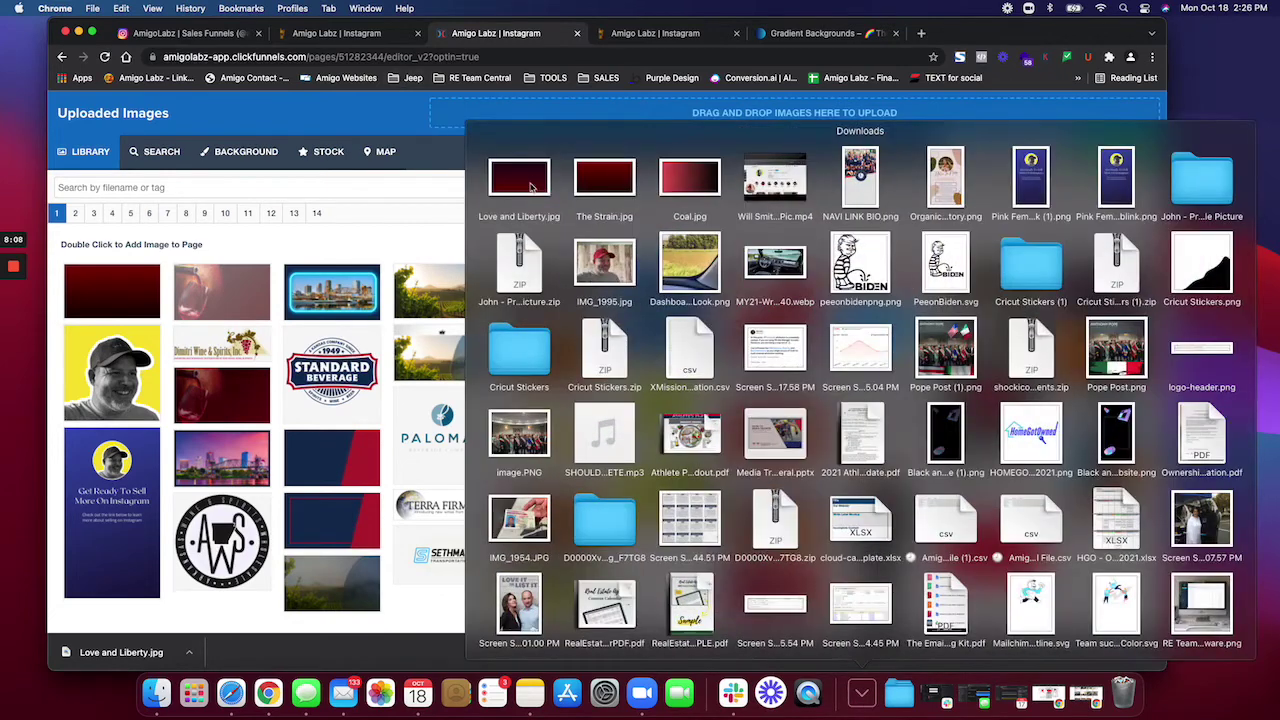
drag(531, 186, 520, 114)
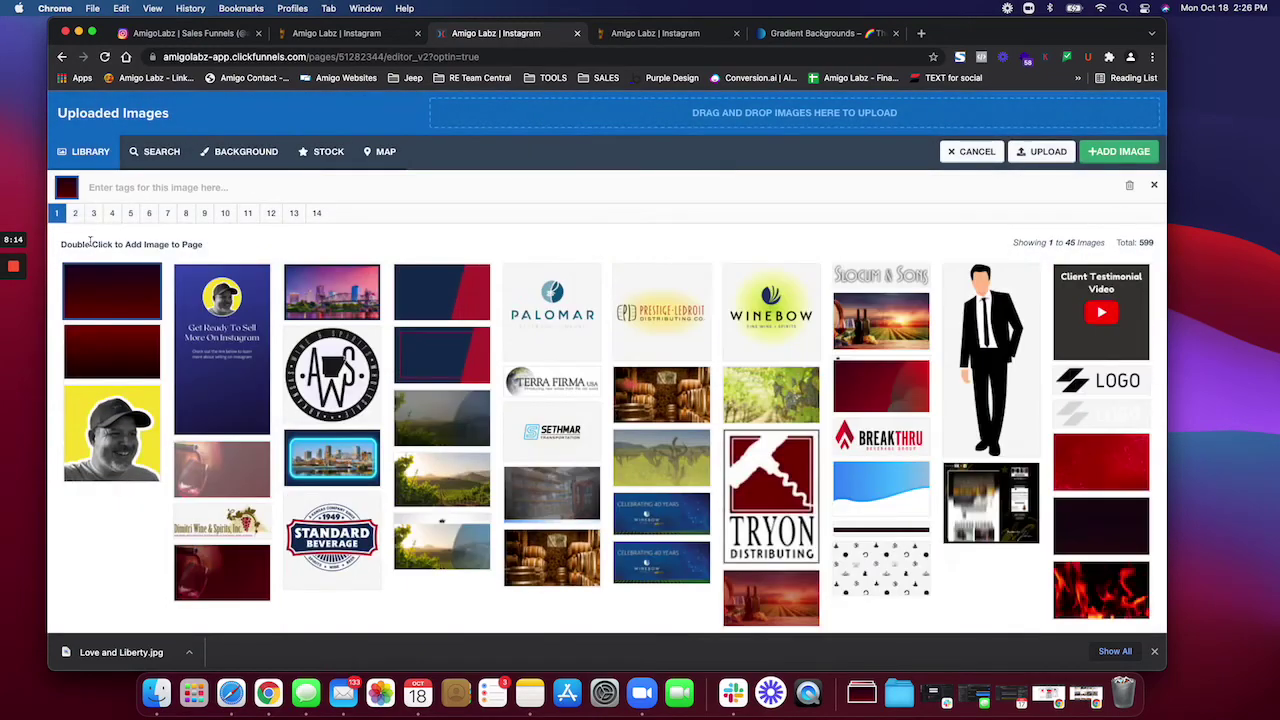
double_click(116, 298)
click(233, 270)
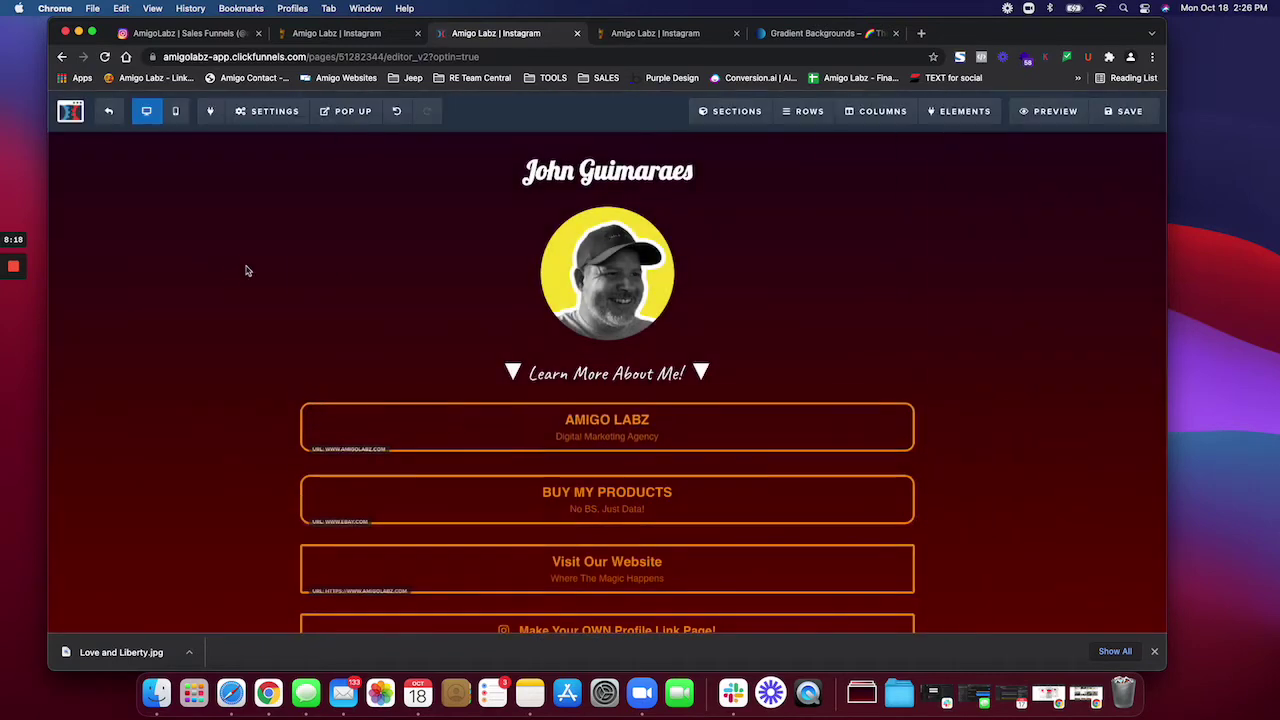
scroll(217, 332, down, 3)
click(436, 288)
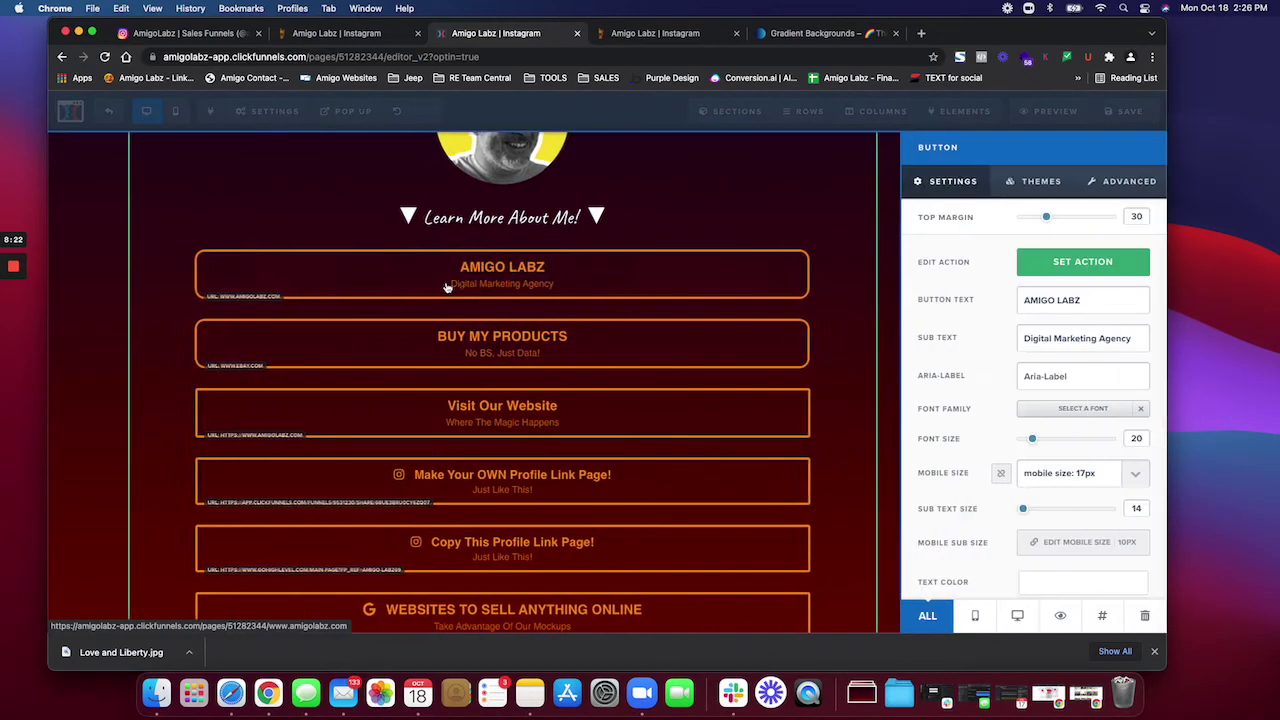
scroll(1020, 440, down, 1)
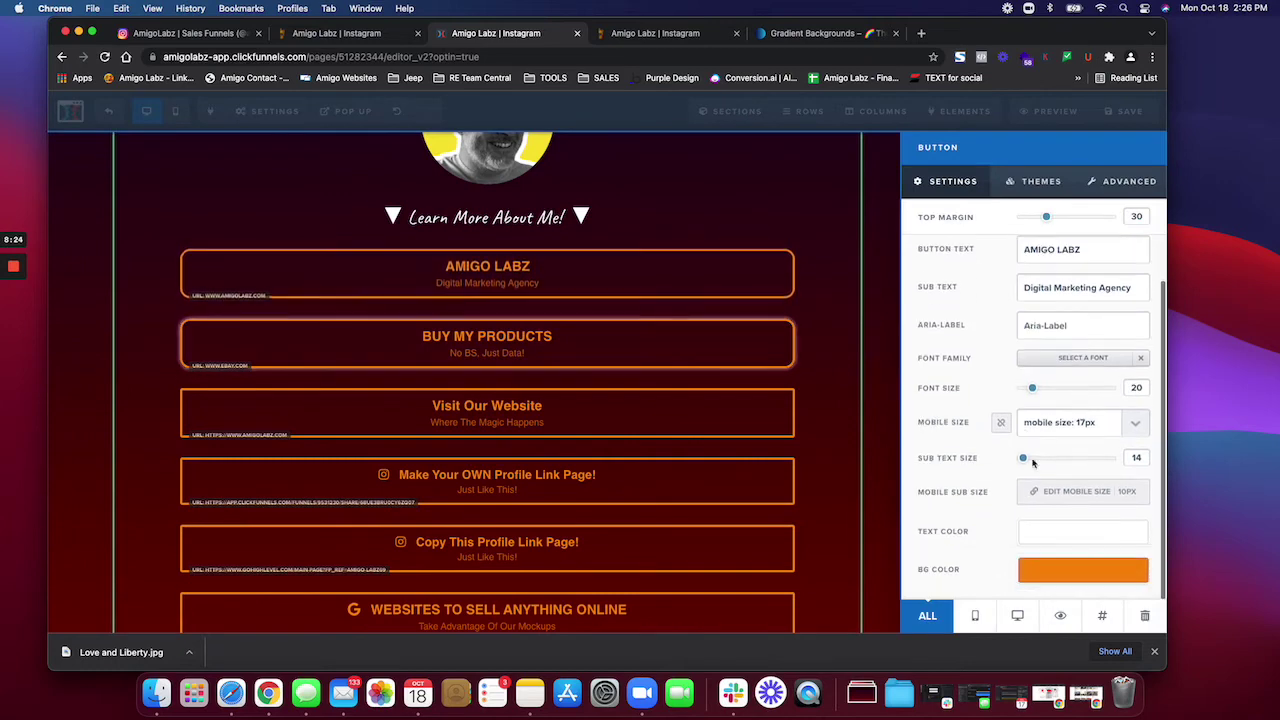
click(1047, 566)
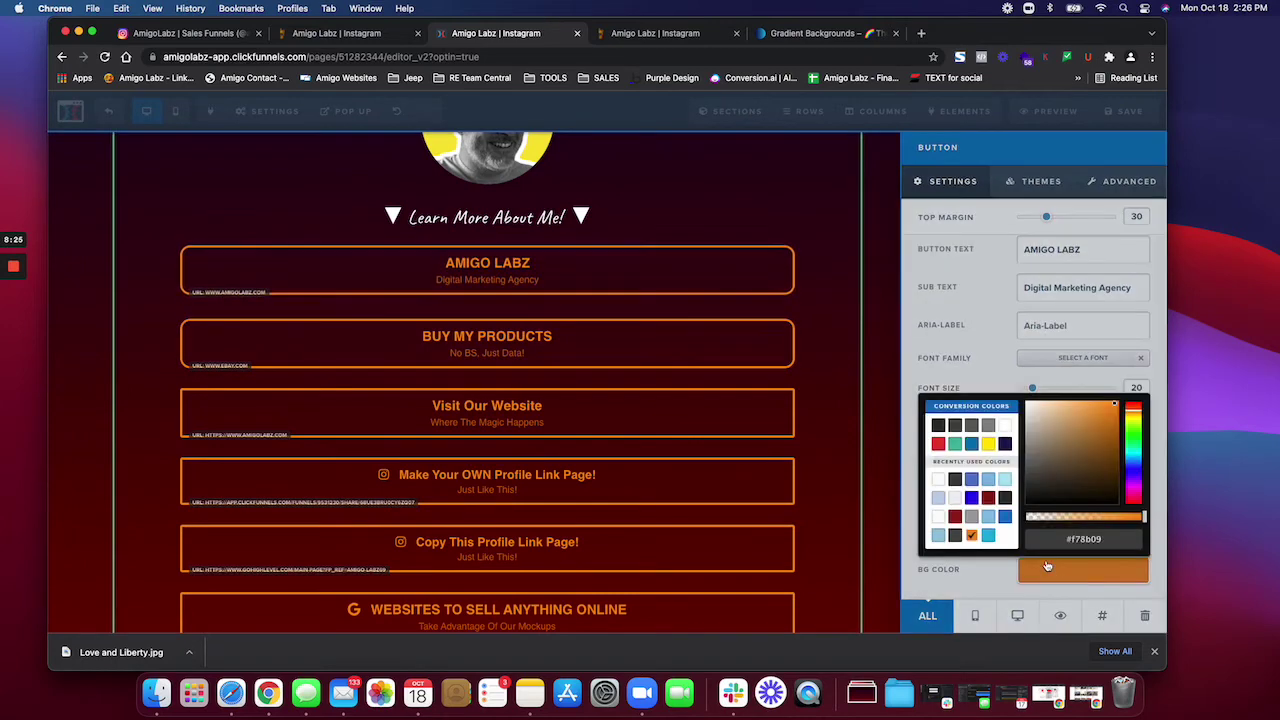
click(1006, 427)
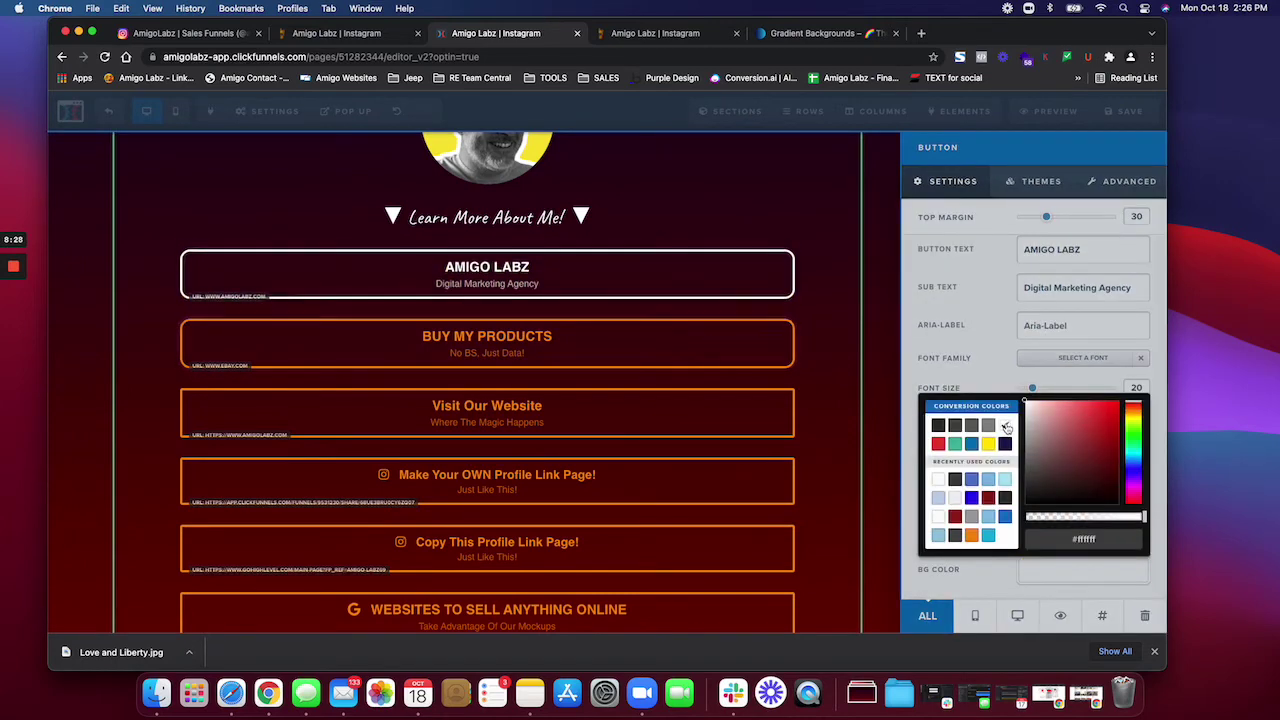
click(989, 444)
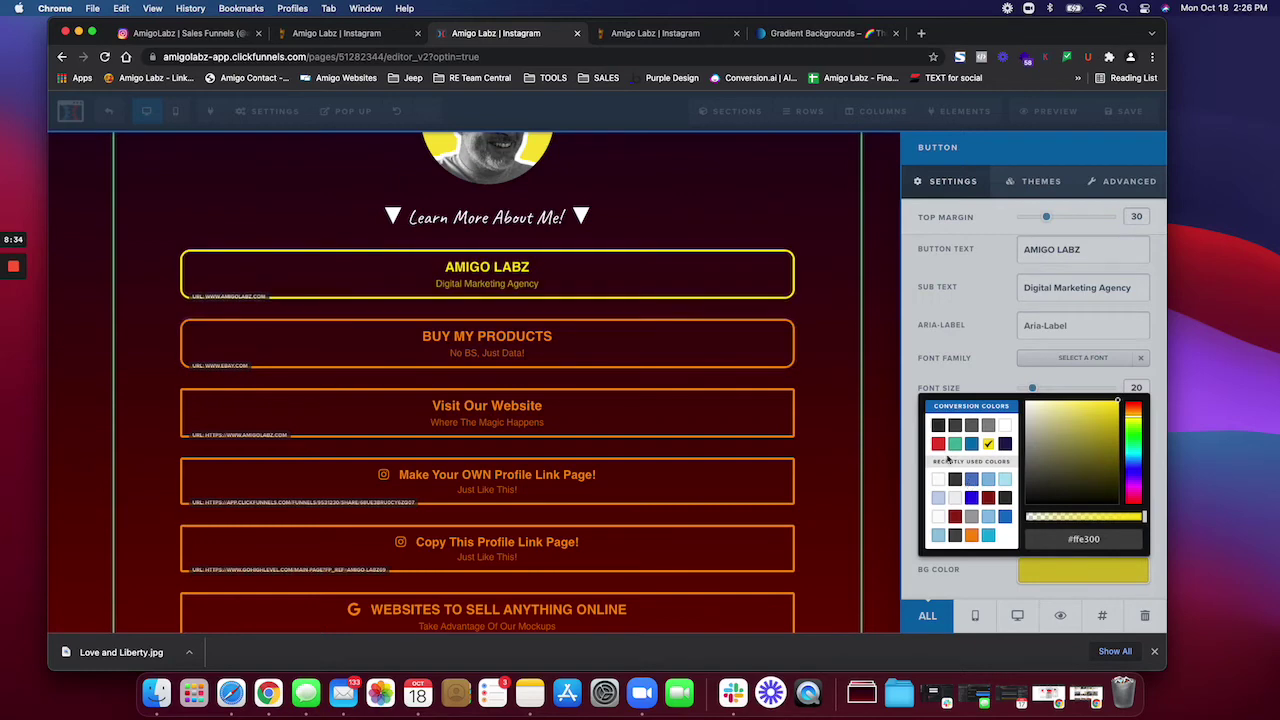
click(886, 409)
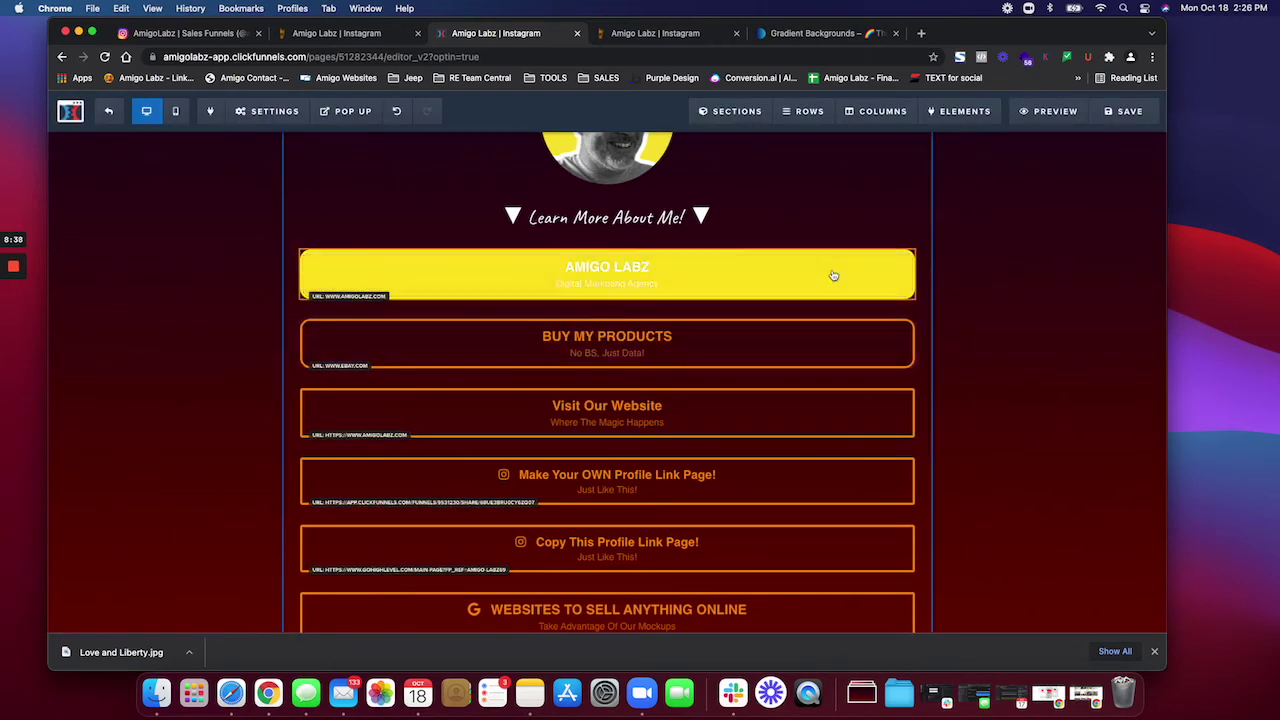
click(822, 273)
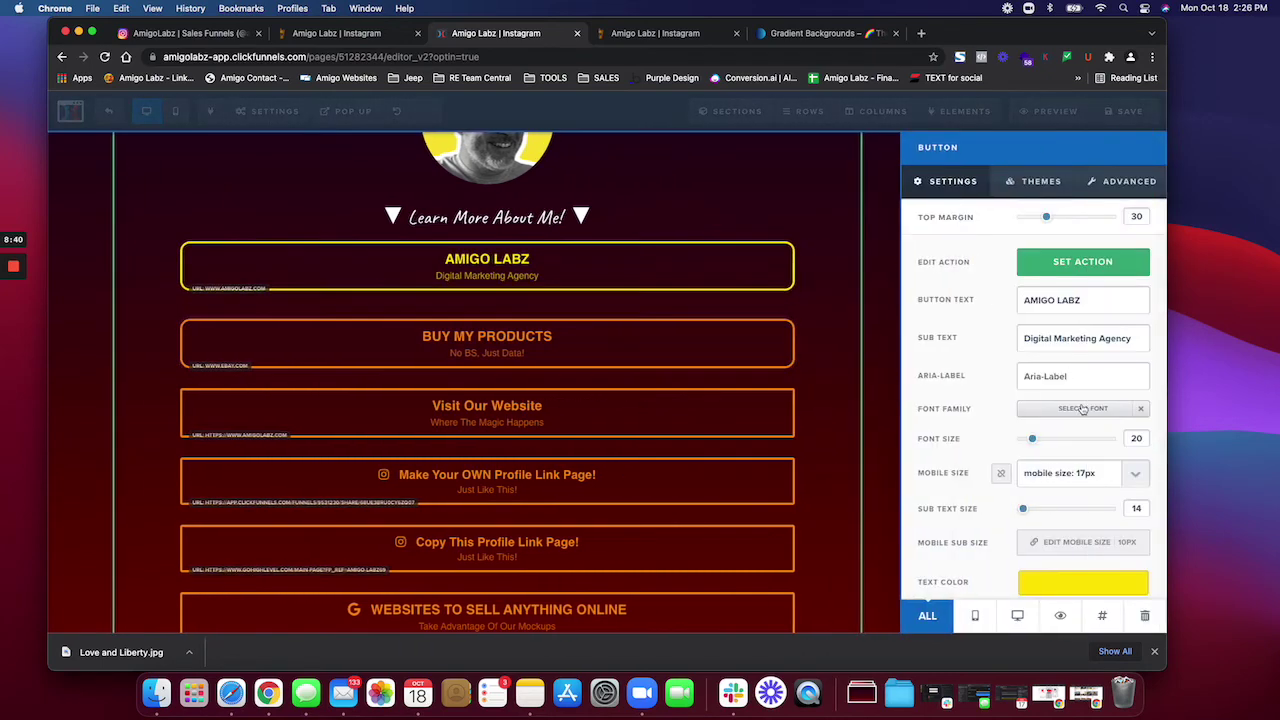
scroll(1036, 550, down, 1)
click(1063, 579)
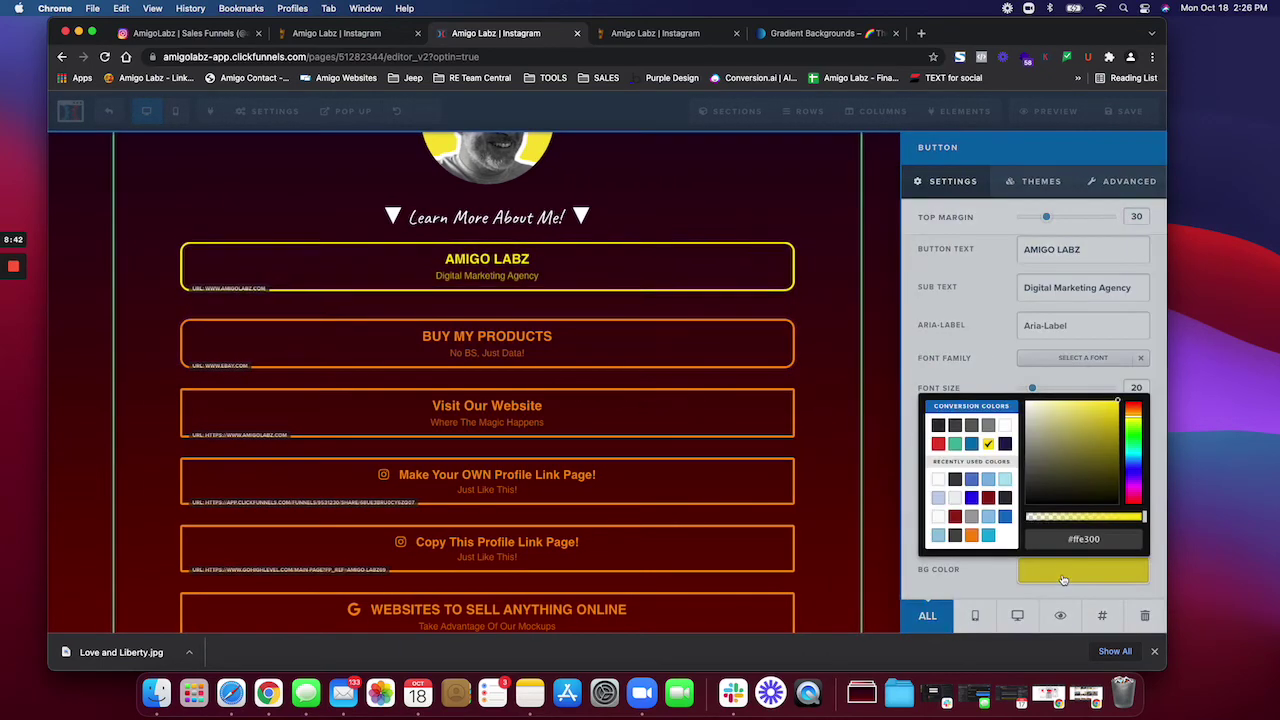
click(989, 426)
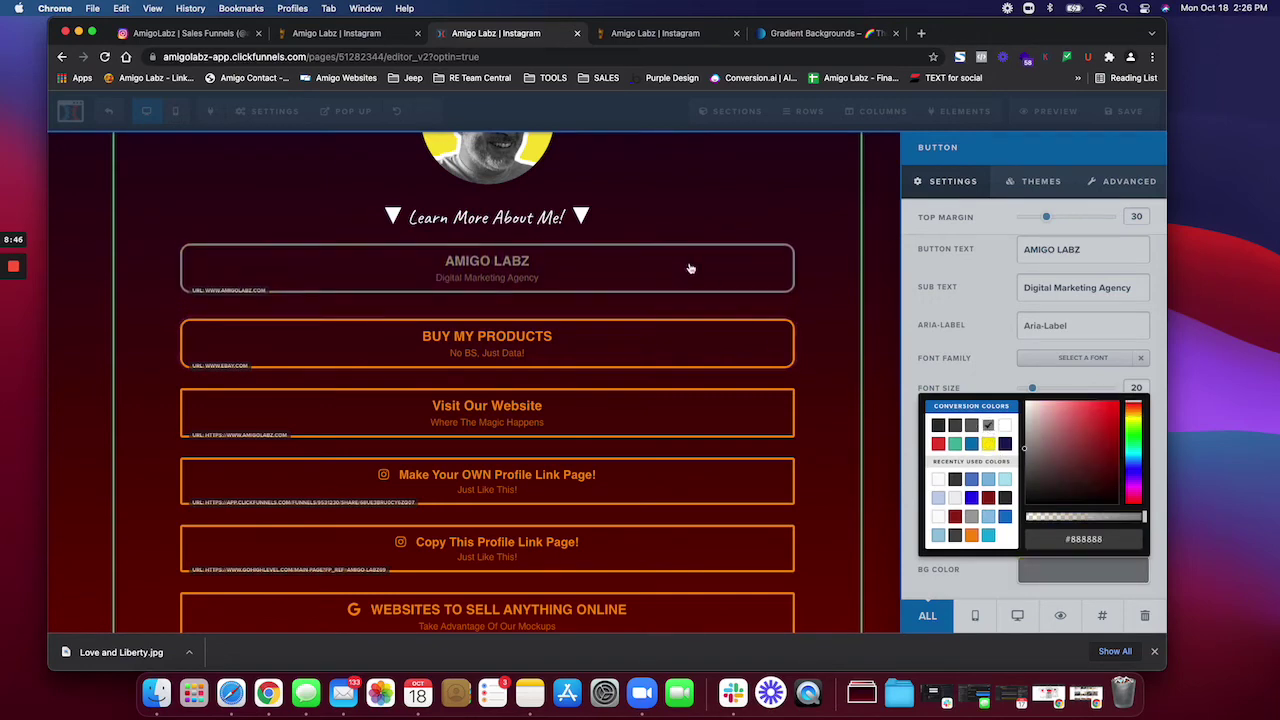
click(989, 444)
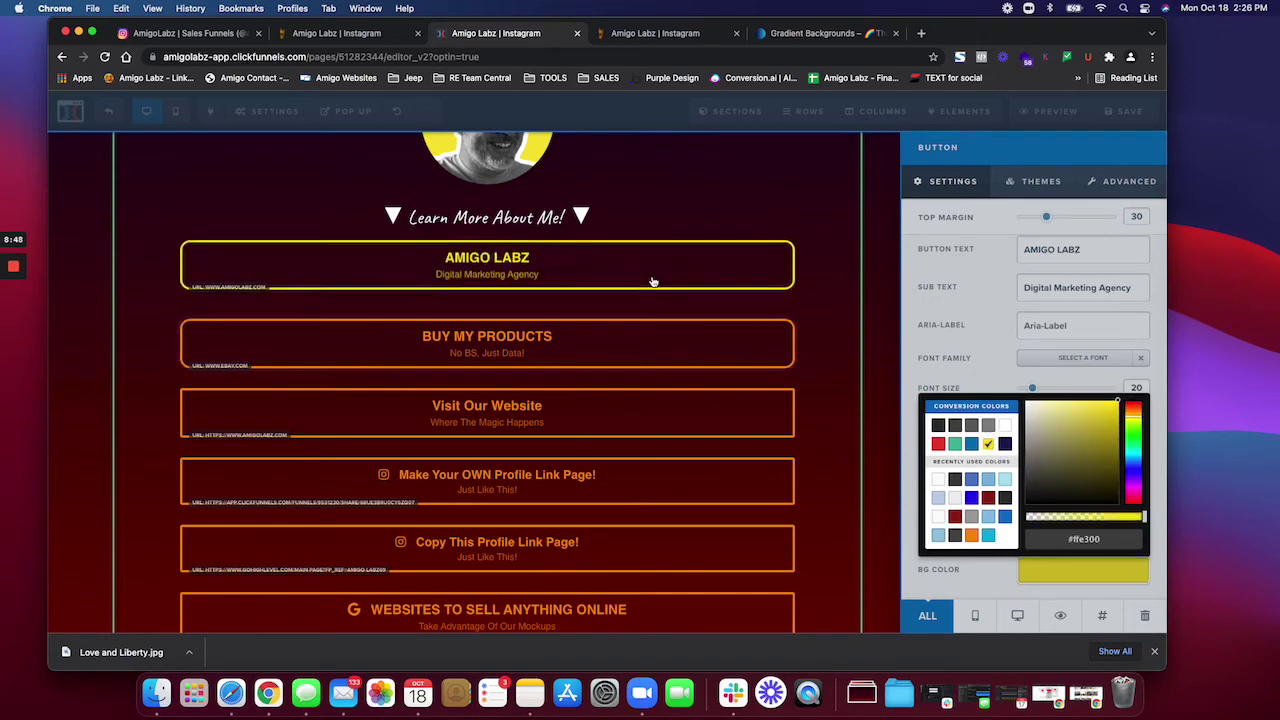
click(985, 237)
click(1129, 184)
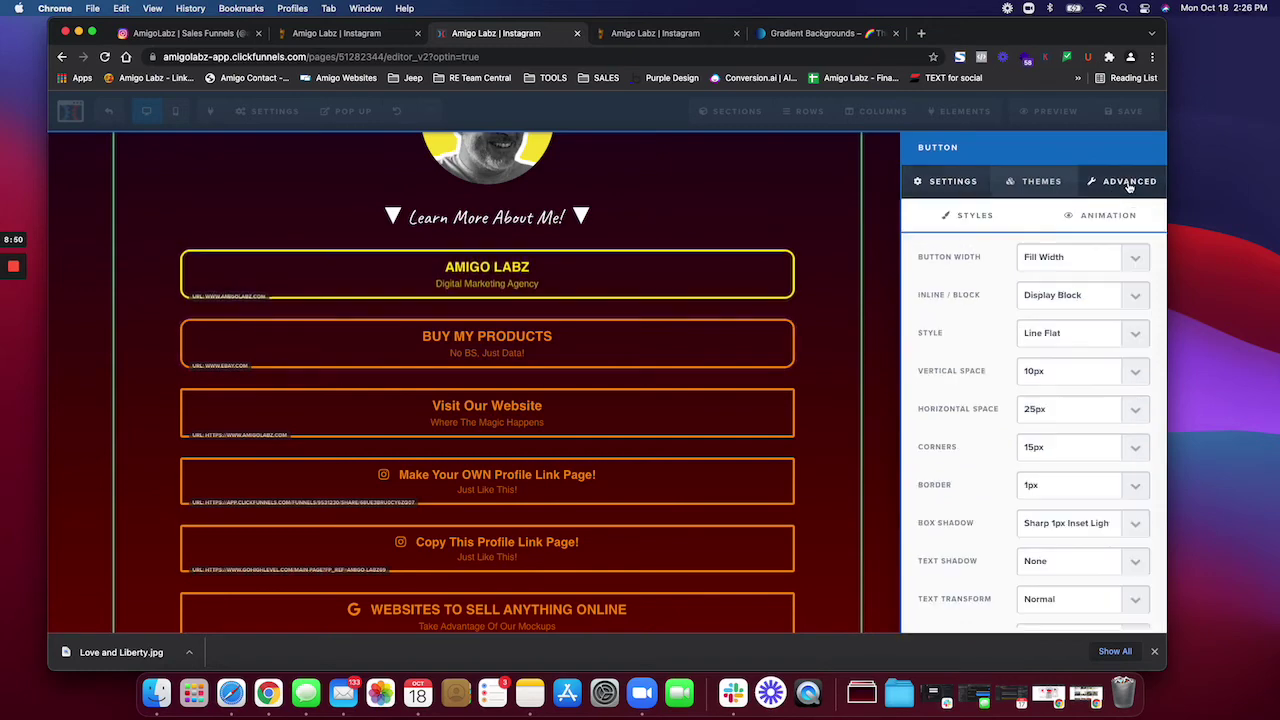
scroll(1073, 365, down, 5)
scroll(1074, 363, up, 5)
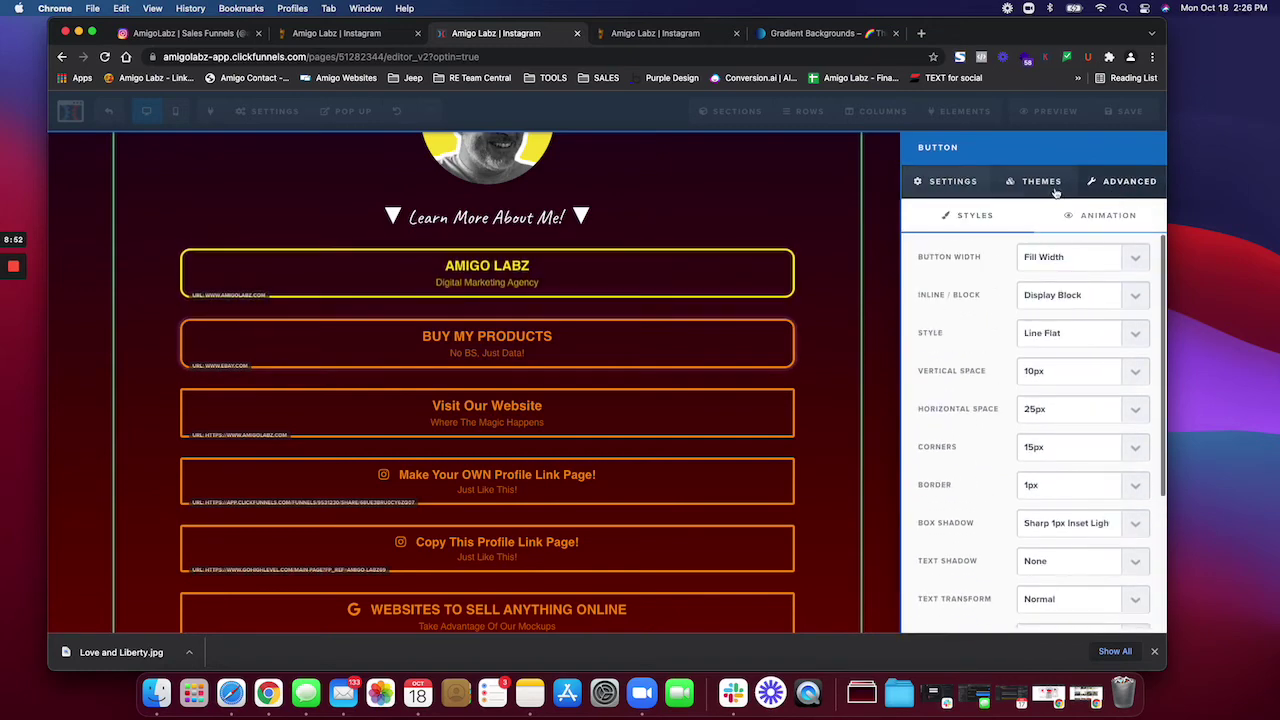
click(953, 183)
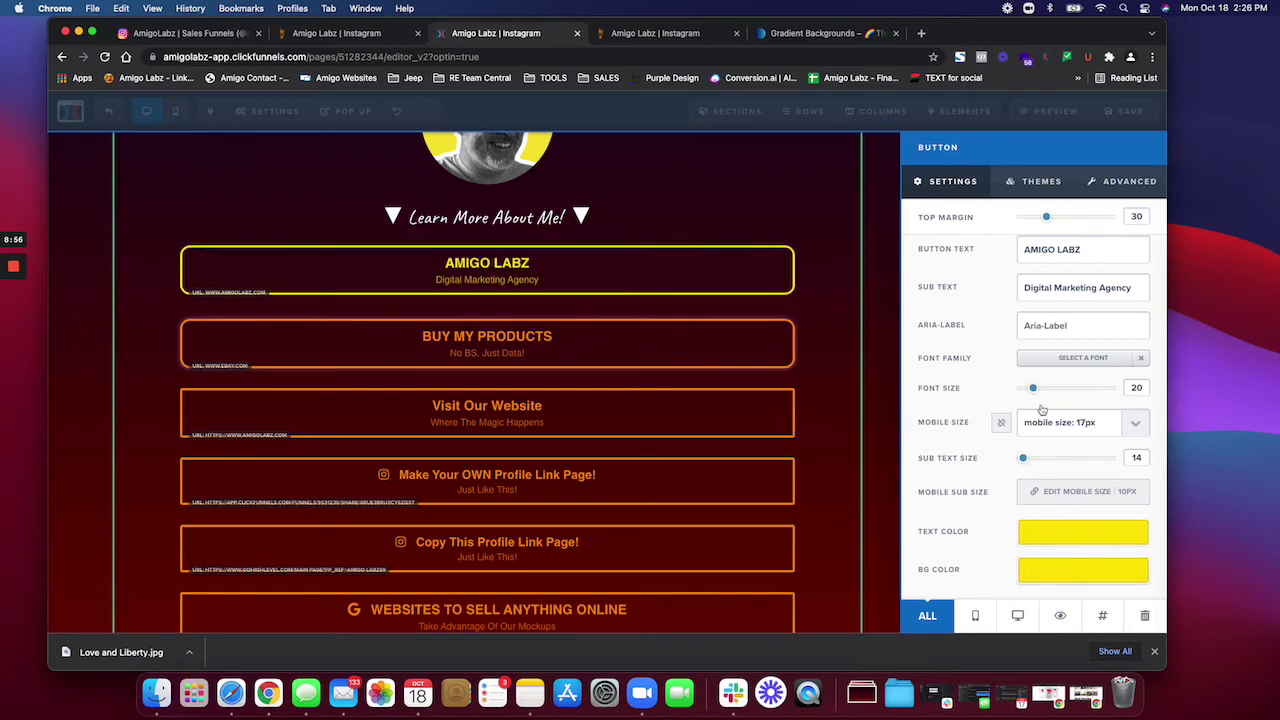
click(1041, 183)
click(1130, 181)
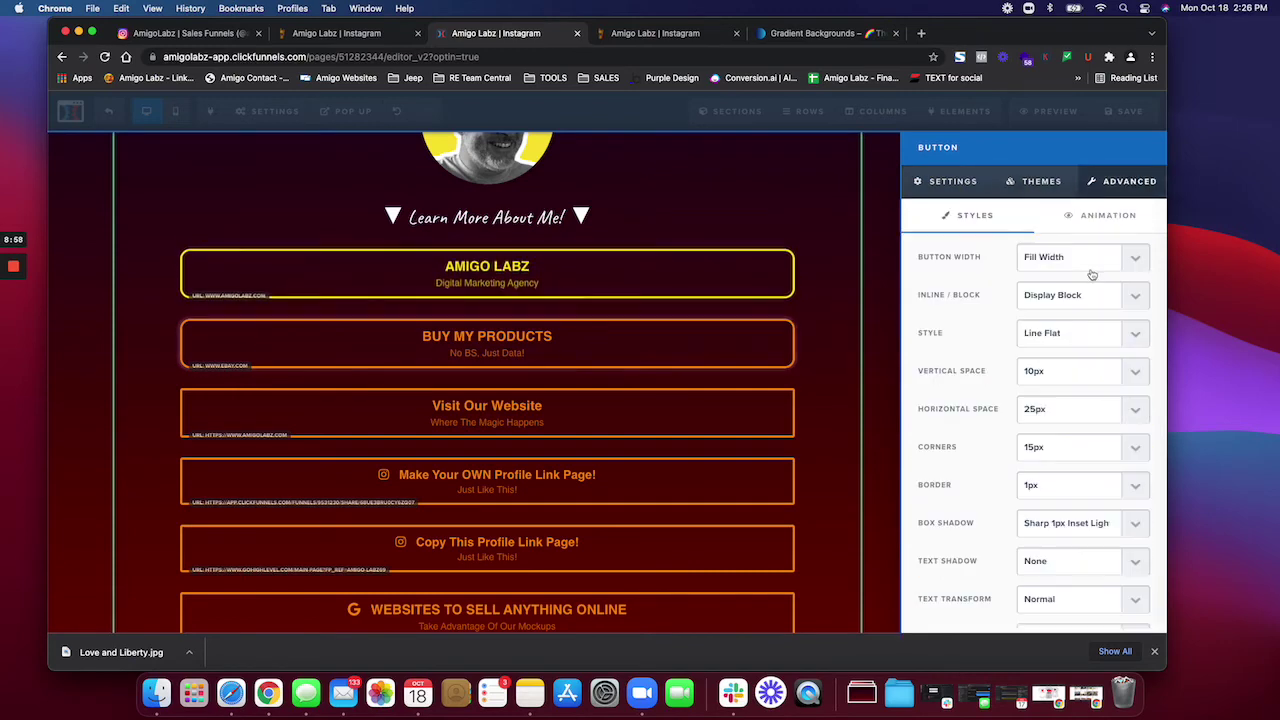
scroll(1074, 311, down, 1)
scroll(1074, 311, down, 5)
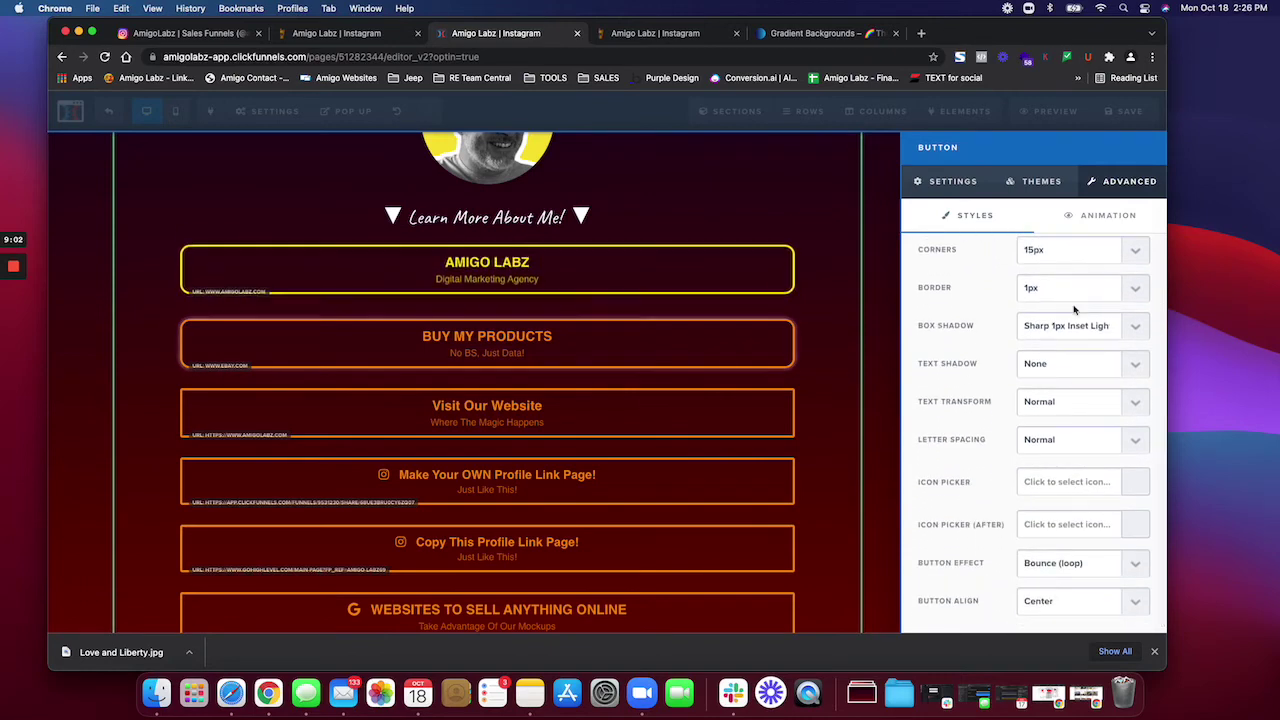
scroll(1074, 312, up, 3)
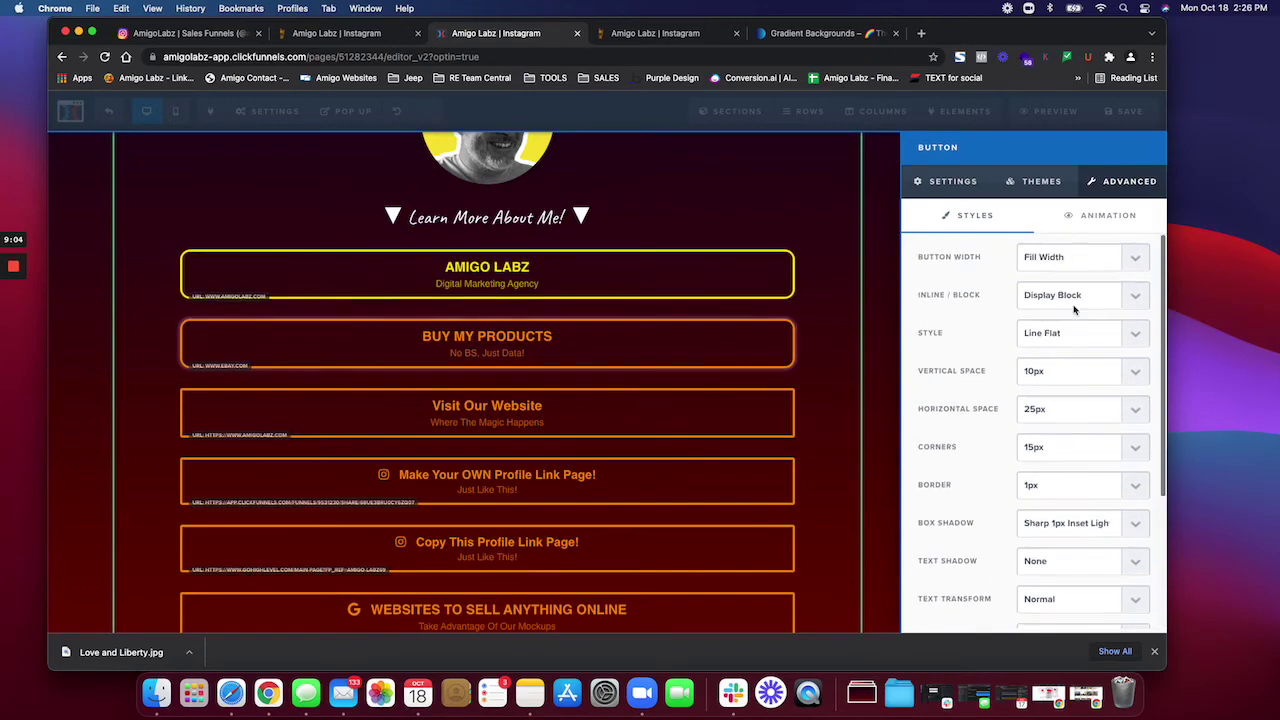
Step: Close the button settings and inspect the page's Background image and colour settings
click(857, 263)
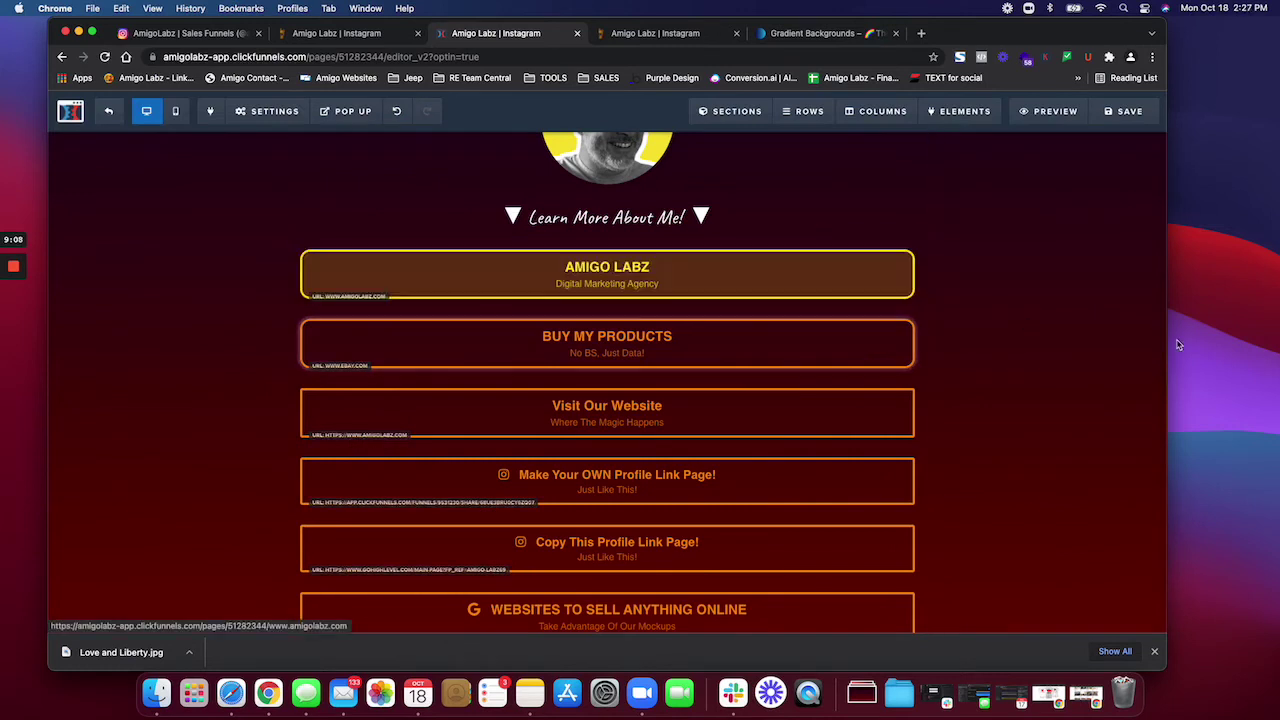
click(268, 111)
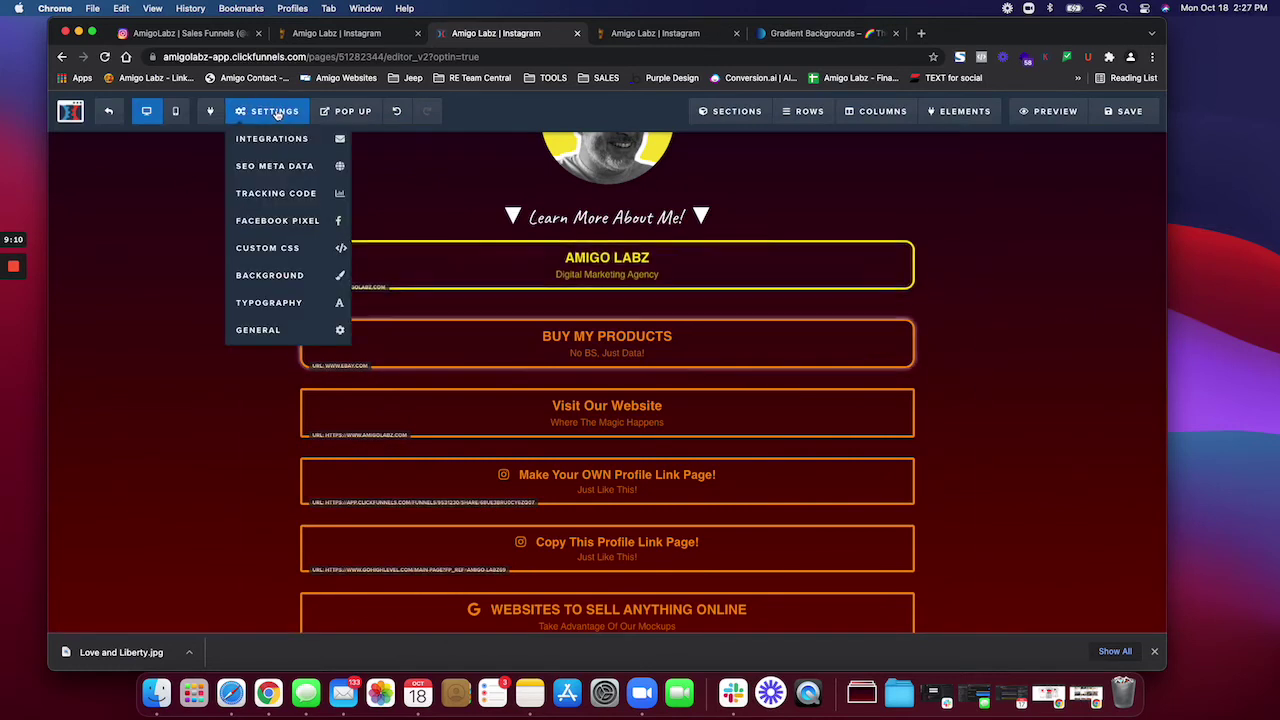
click(272, 275)
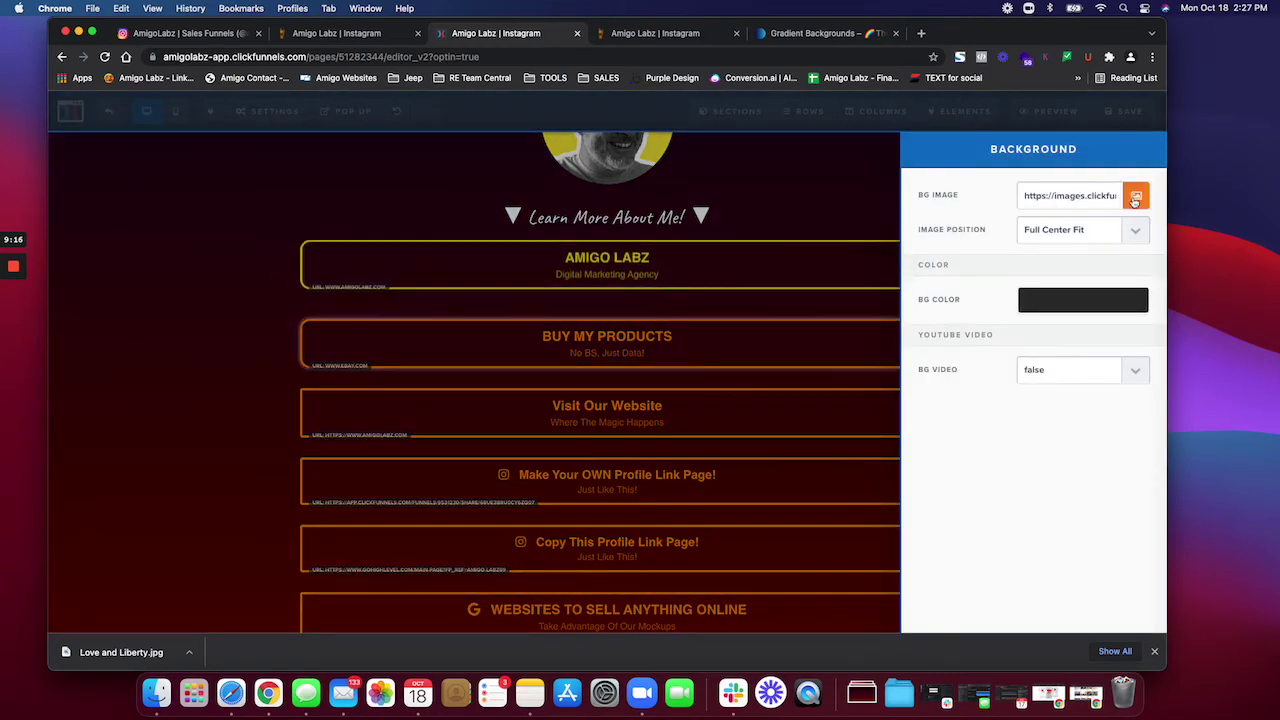
click(238, 214)
click(268, 111)
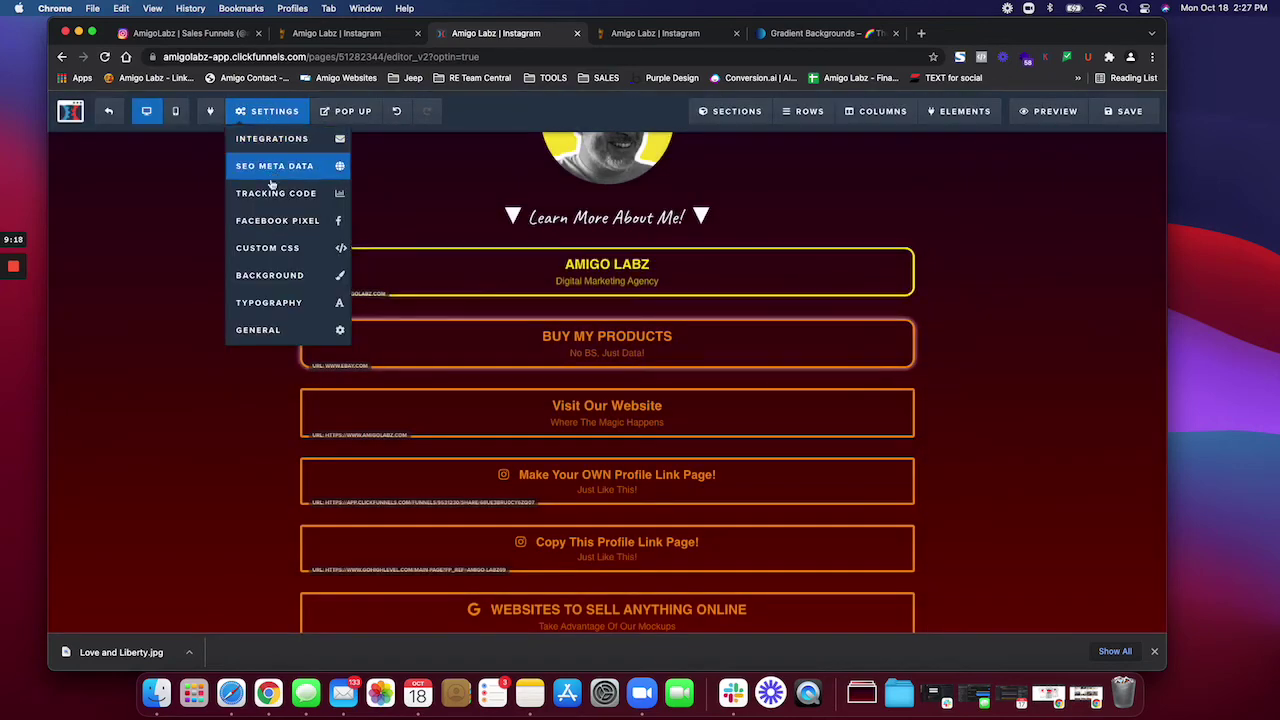
Step: Copy the Love and Liberty gradient's CSS from uiGradients, then close the Custom CSS editor
click(267, 250)
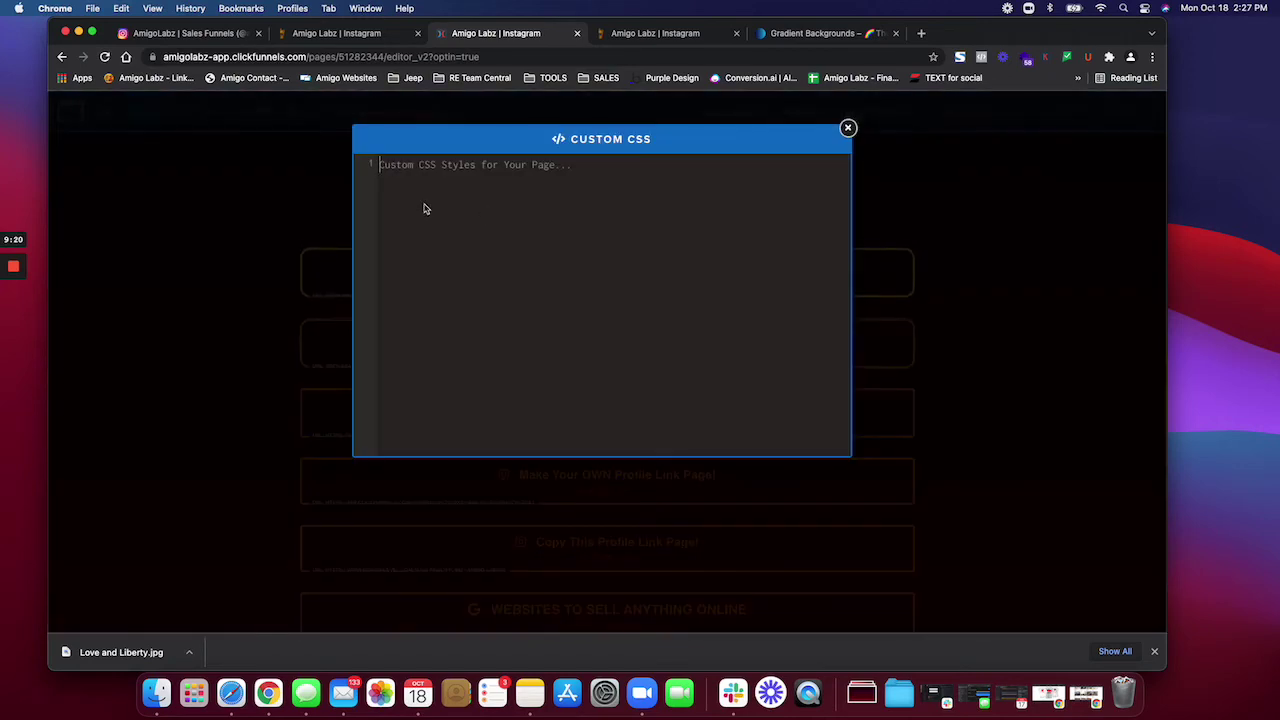
click(820, 37)
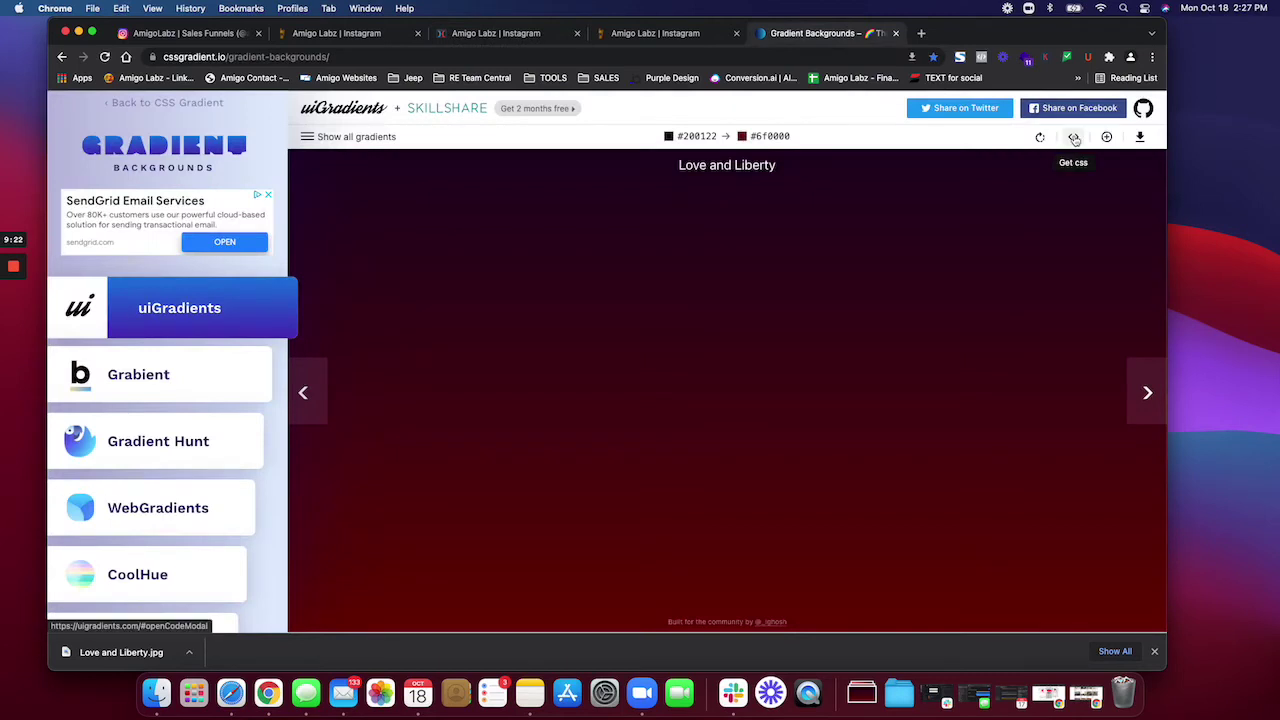
click(1073, 136)
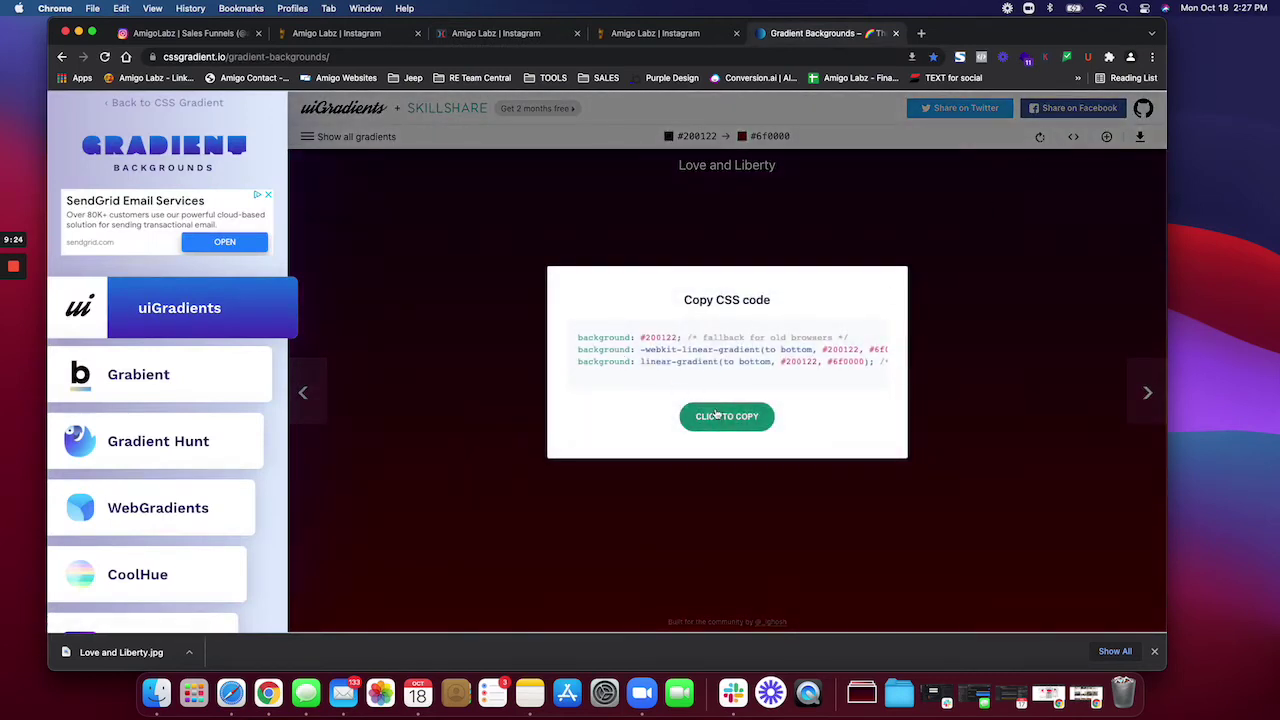
click(512, 33)
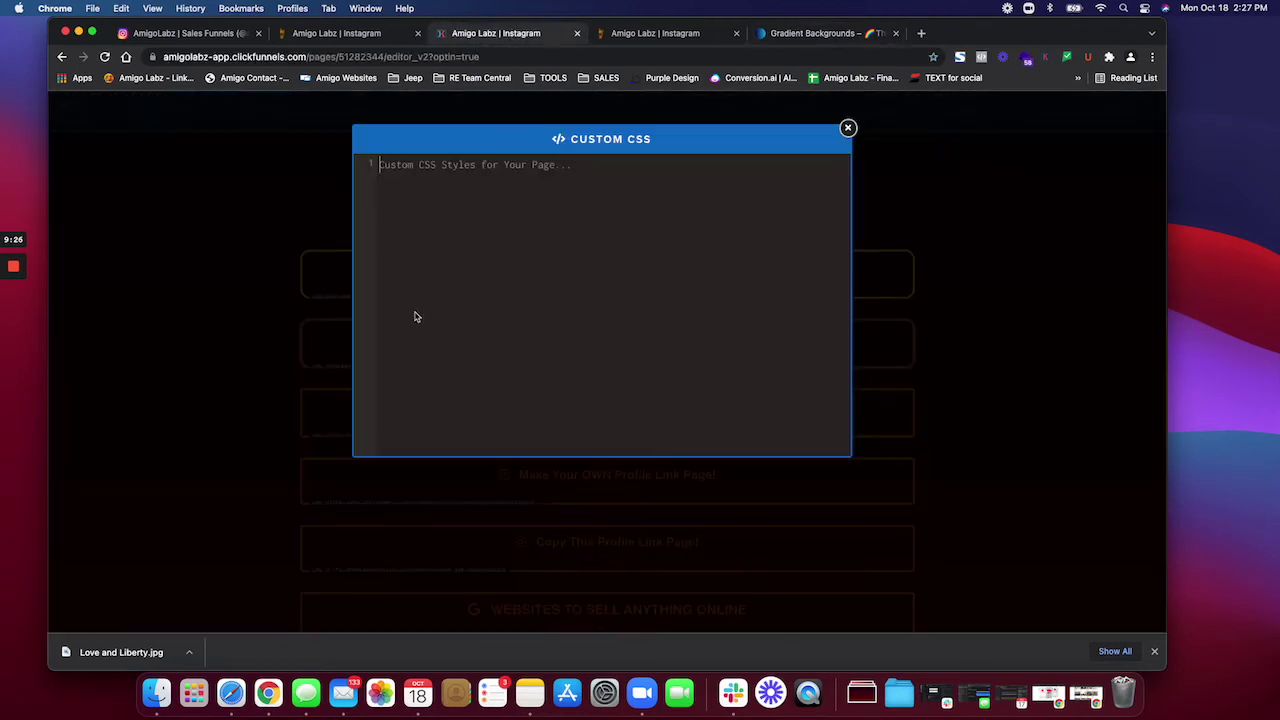
click(847, 128)
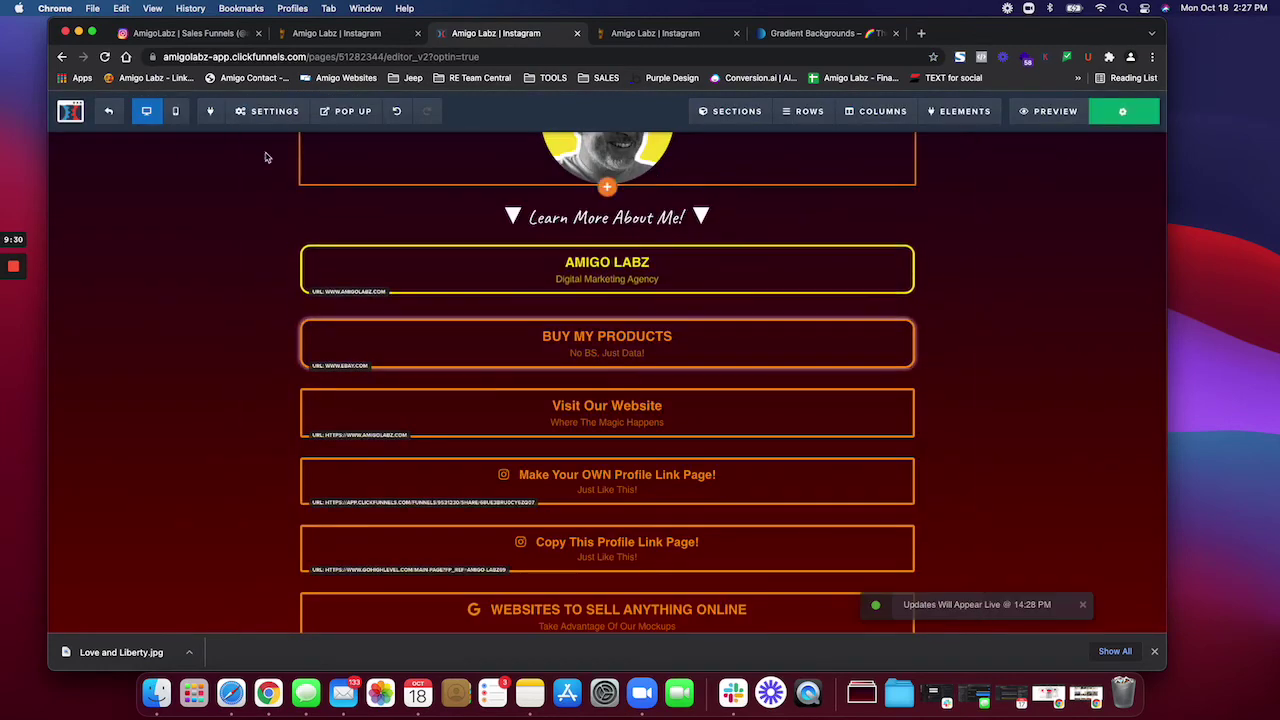
Step: Preview the link page in mobile layout, check the Instagram tab, and save the page
click(177, 112)
scroll(715, 265, up, 3)
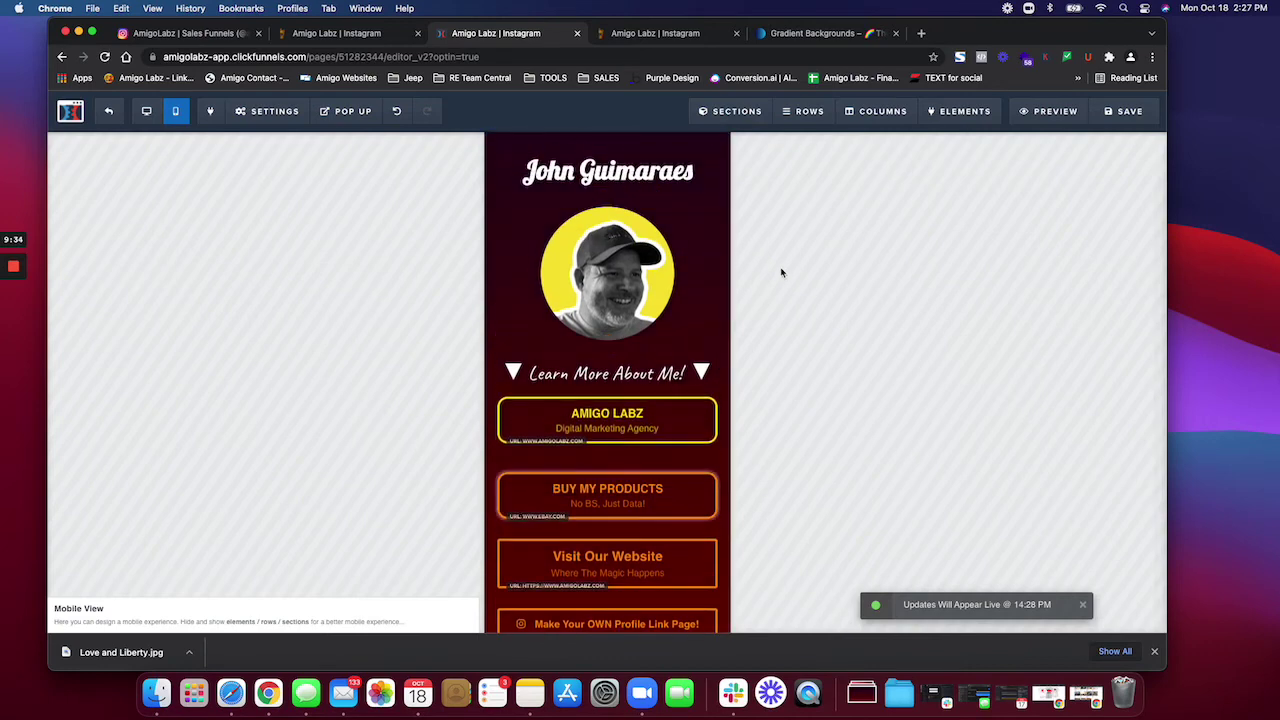
click(167, 34)
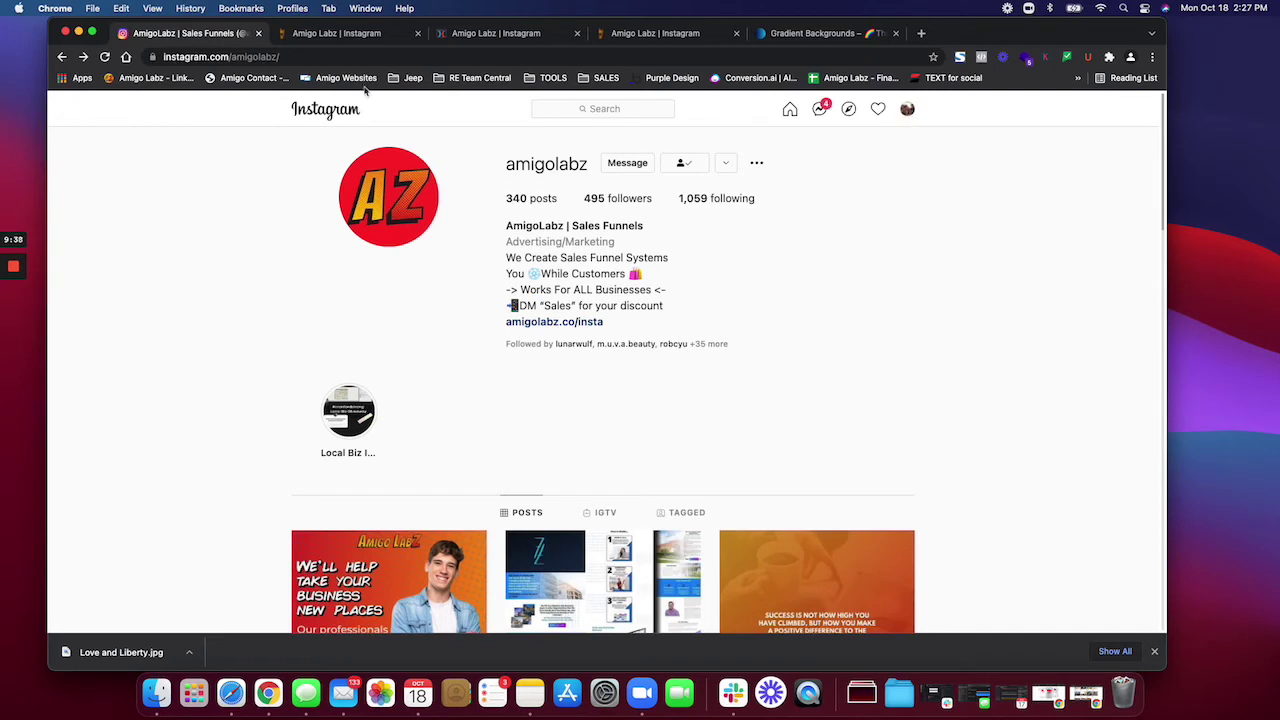
click(483, 30)
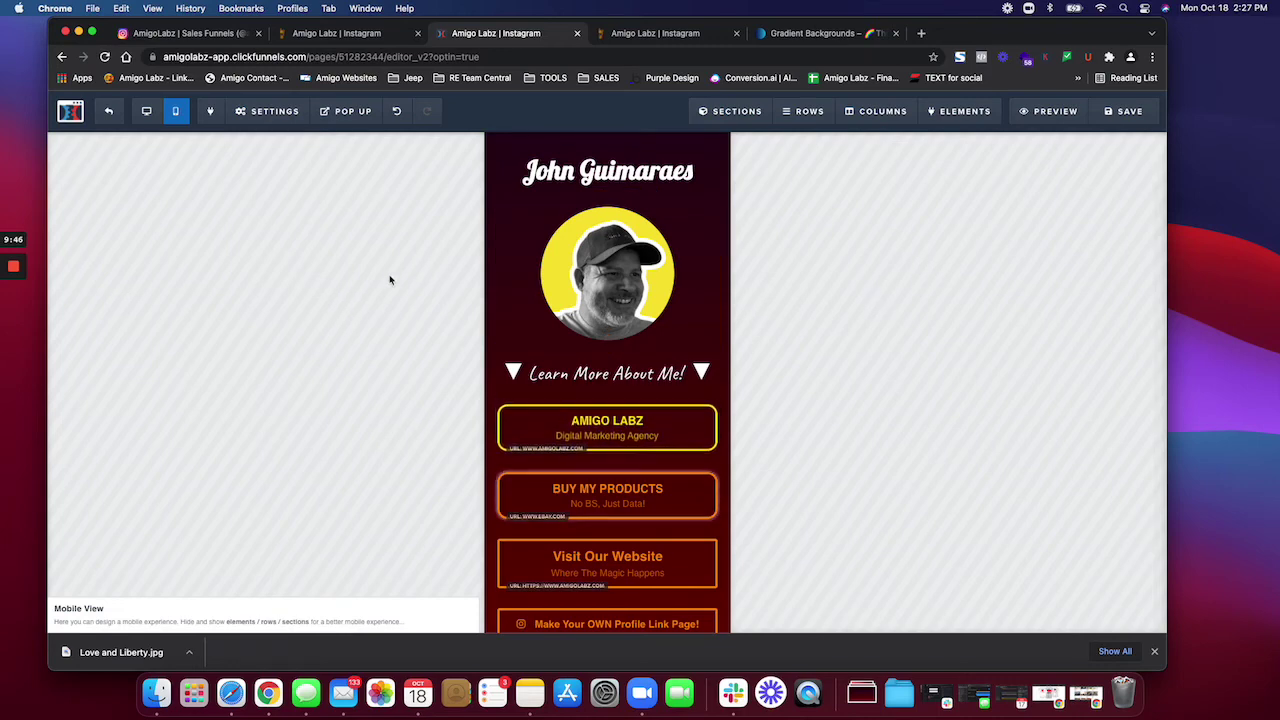
click(1125, 112)
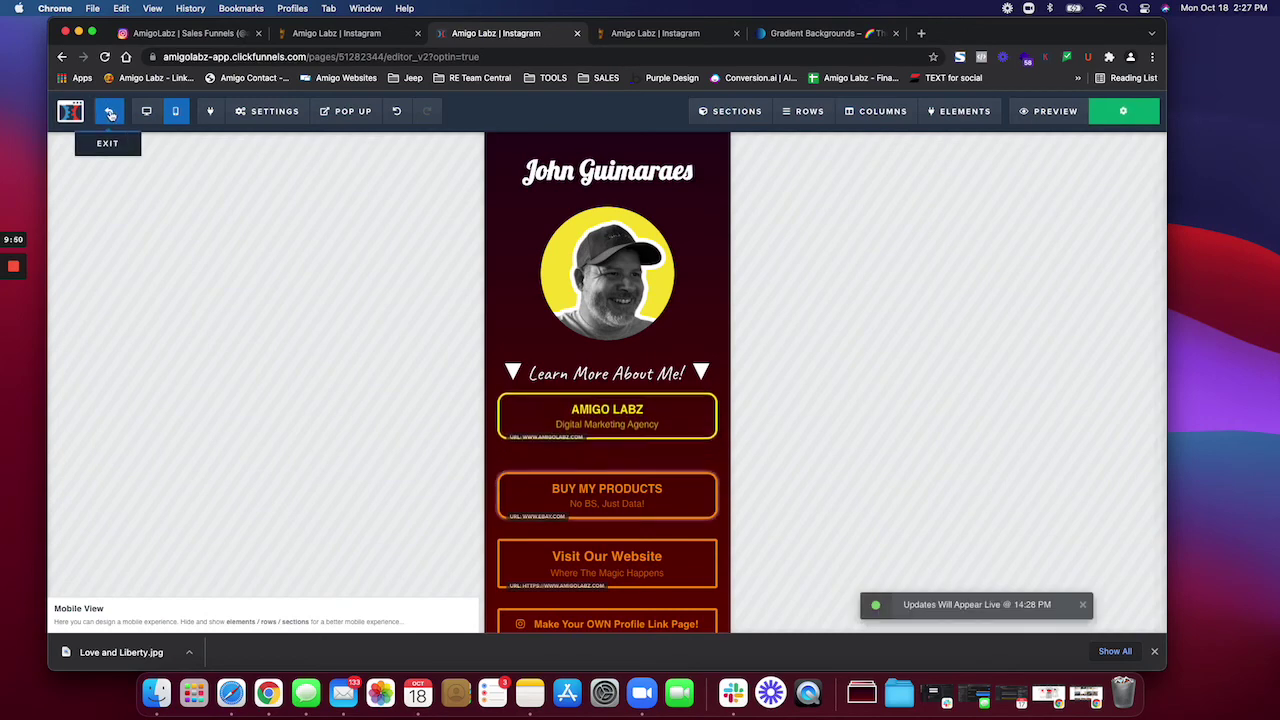
Step: Exit the editor and set the Instagram funnel's domain to amigolabz.co in its settings
click(110, 115)
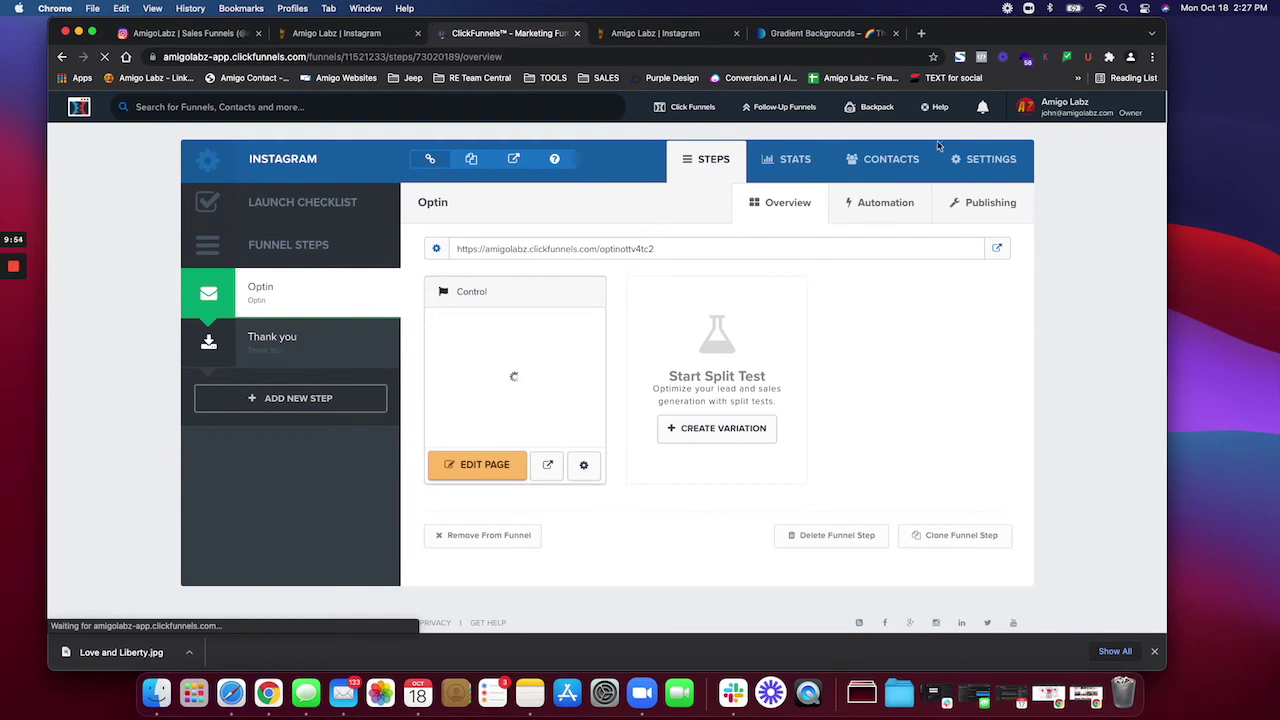
click(990, 160)
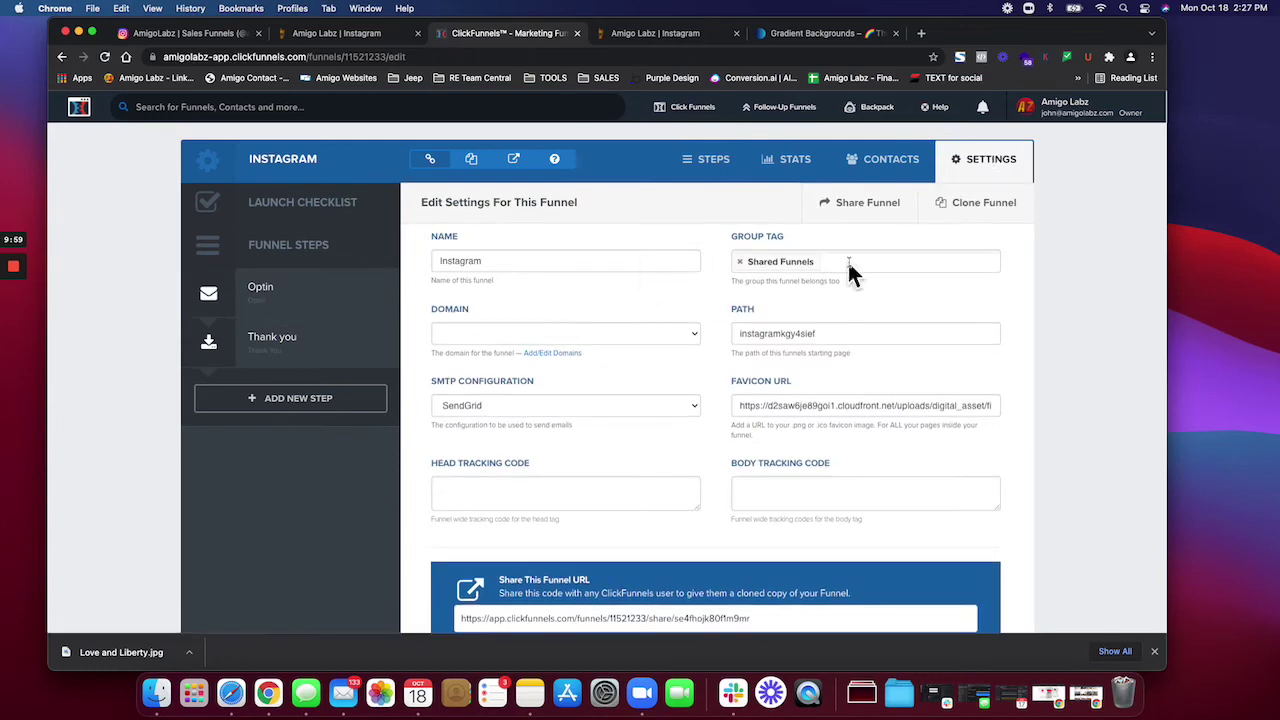
click(531, 335)
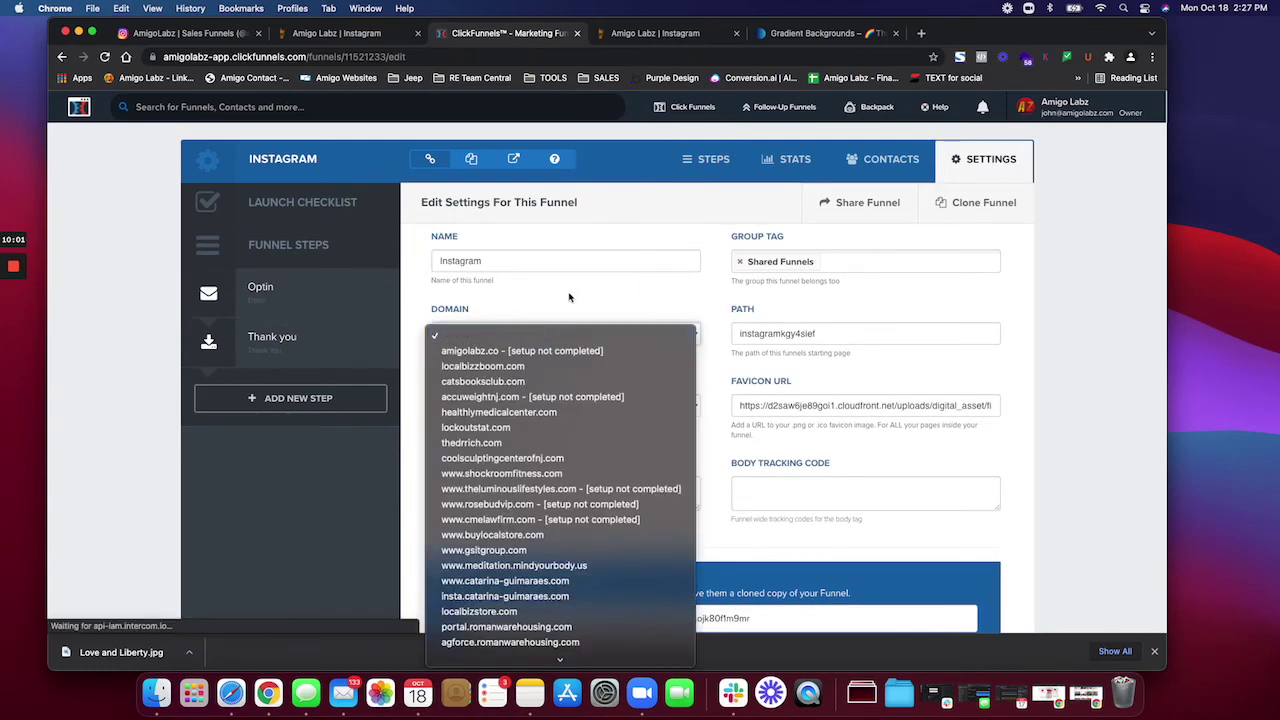
scroll(576, 480, down, 5)
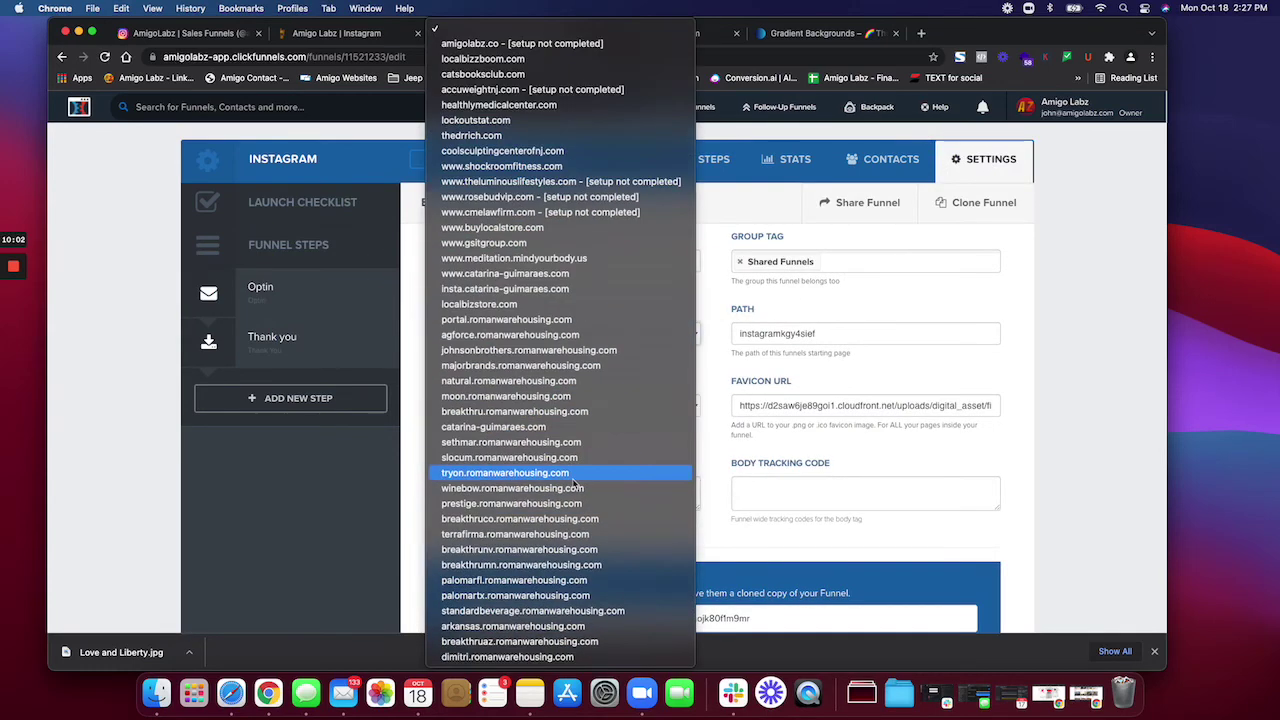
click(691, 357)
click(686, 338)
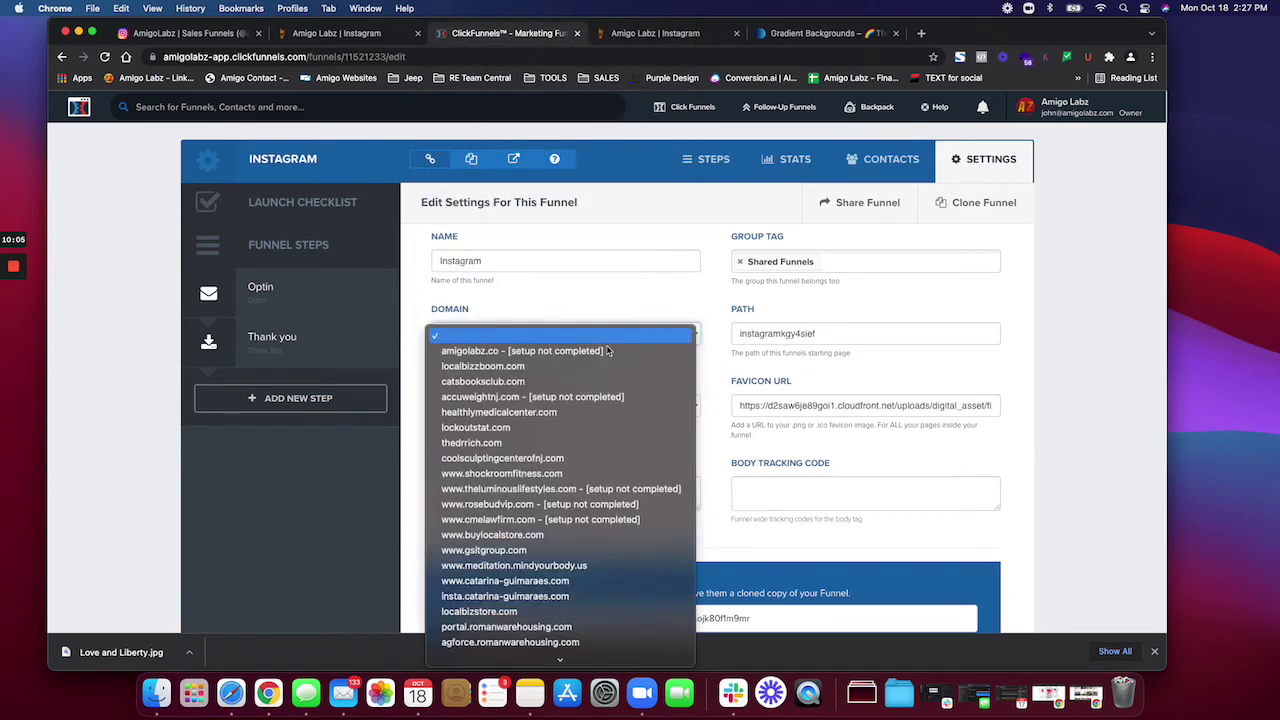
click(680, 347)
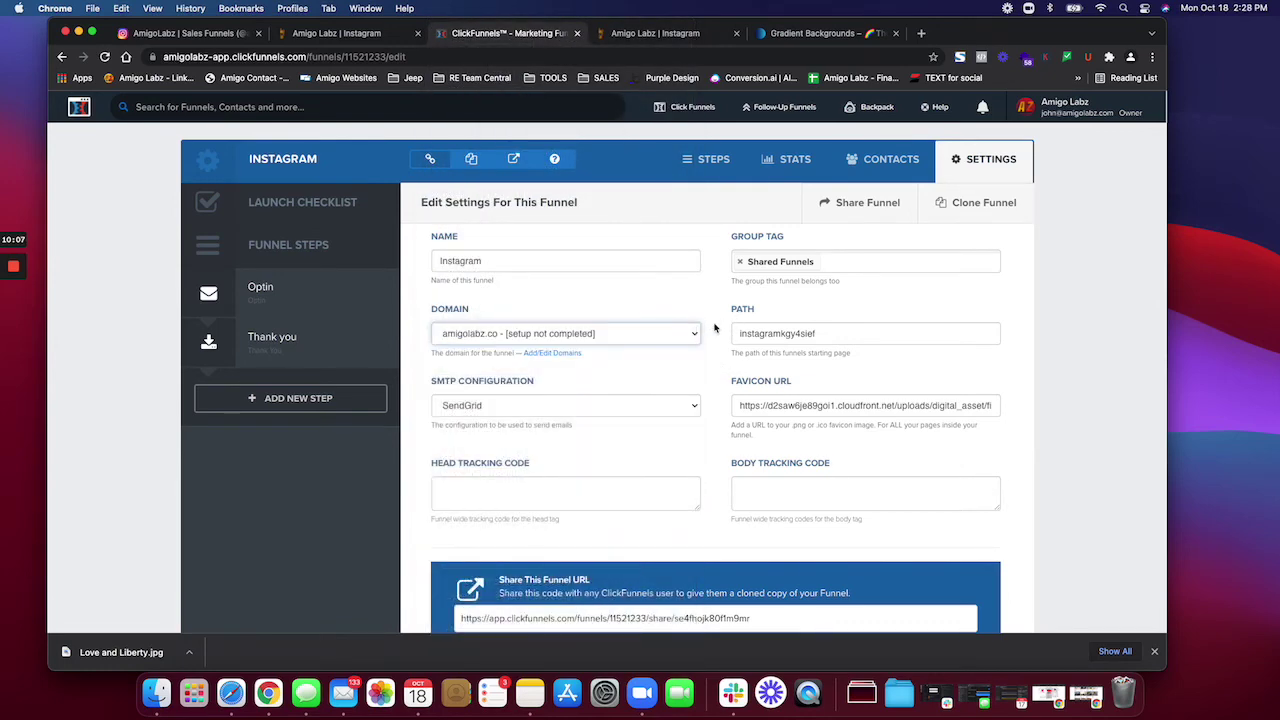
Step: Change the funnel path to 'in' and save the funnel settings
scroll(720, 320, down, 3)
double_click(785, 224)
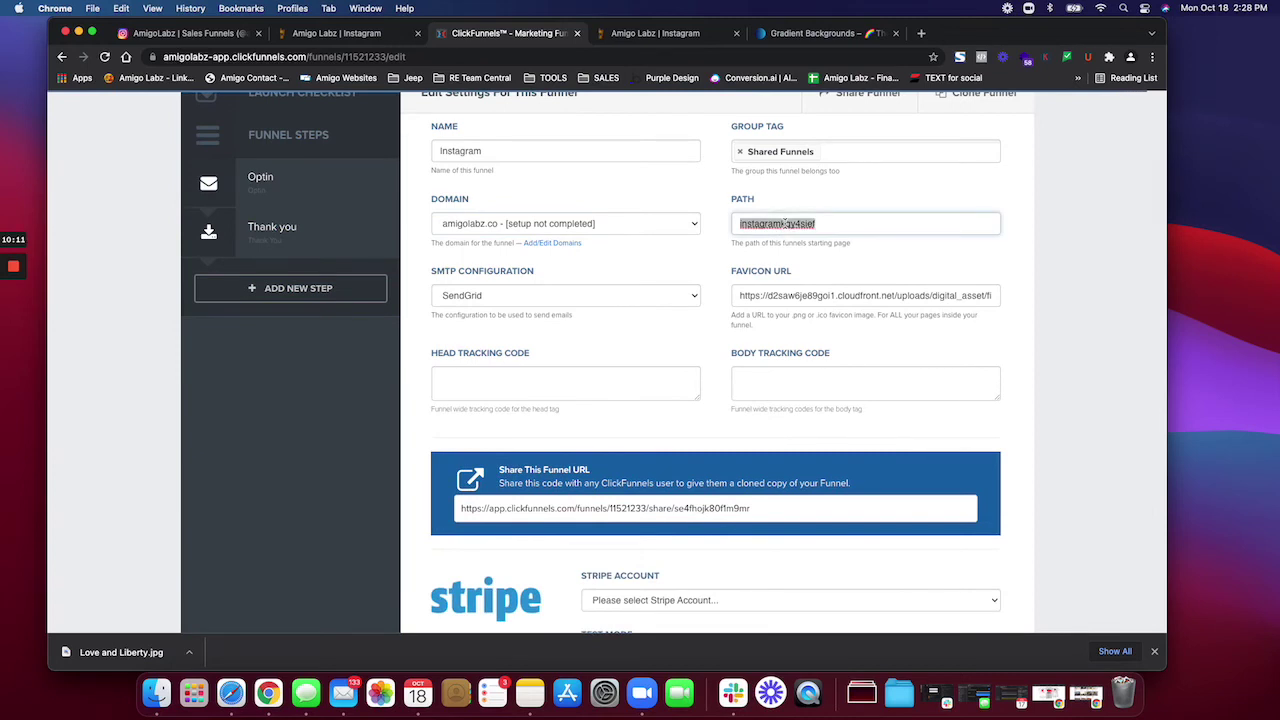
text(in)
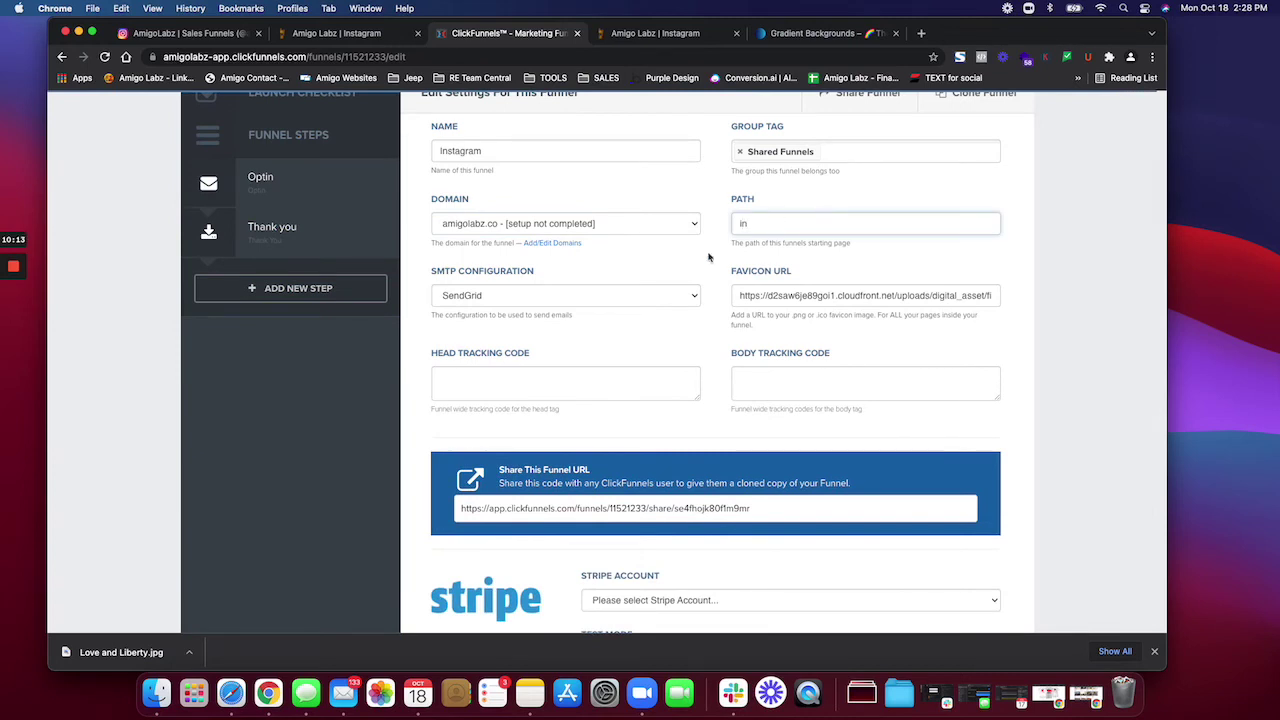
click(708, 258)
scroll(716, 283, down, 15)
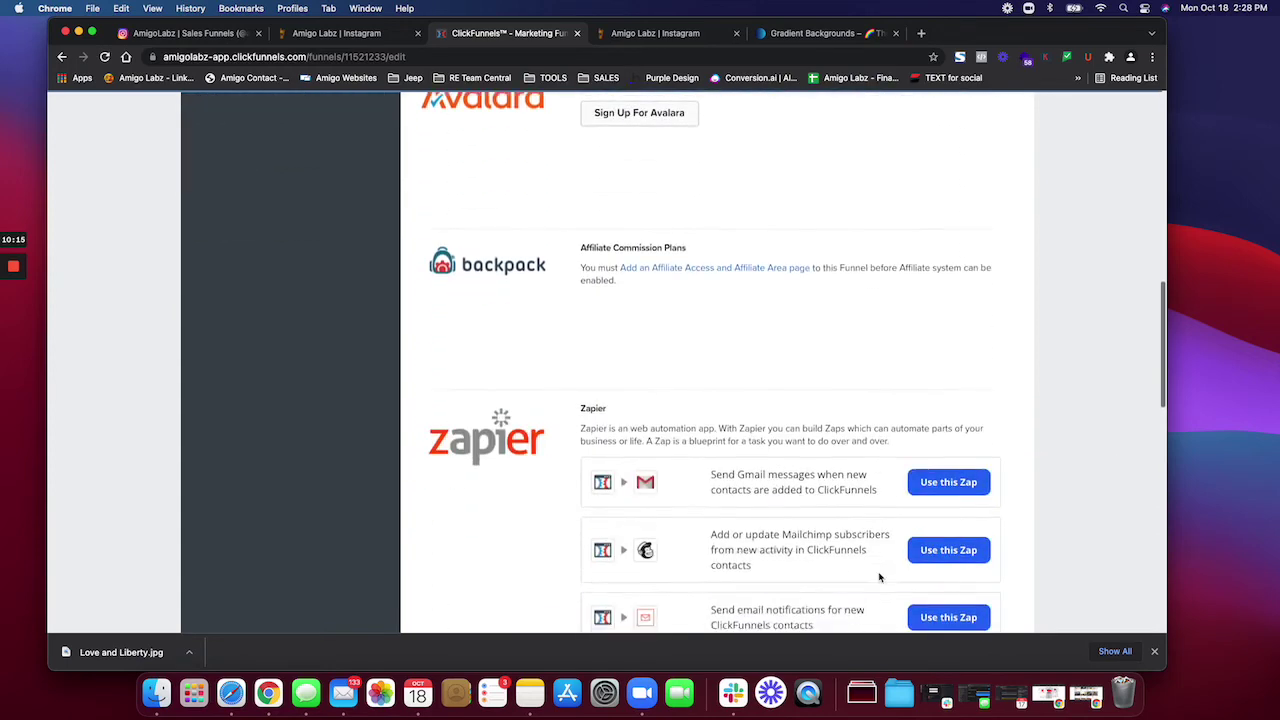
click(920, 523)
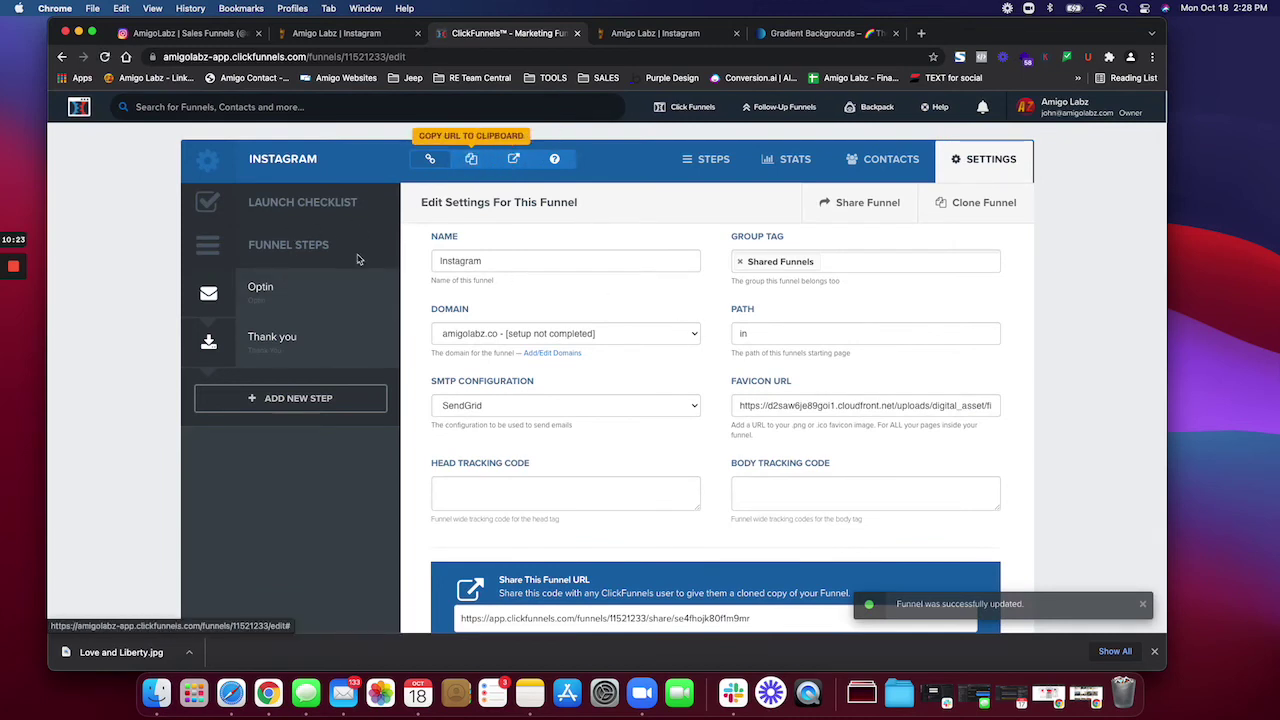
click(275, 294)
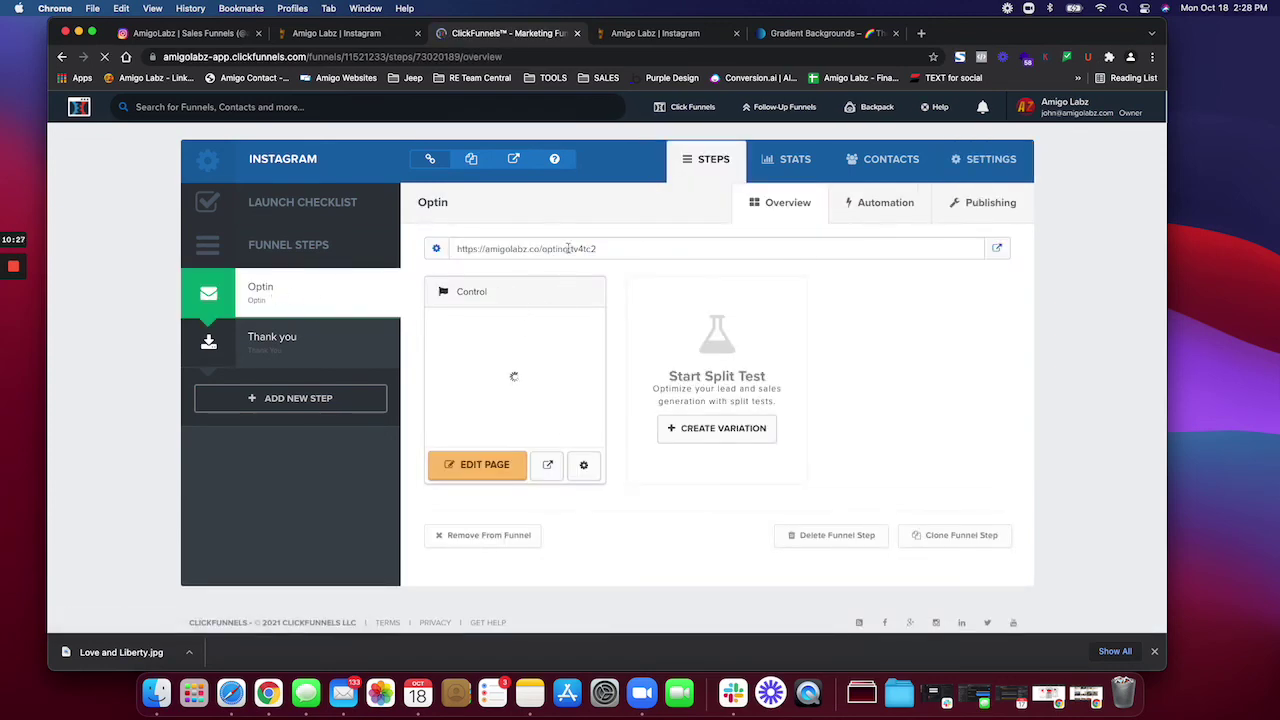
click(585, 466)
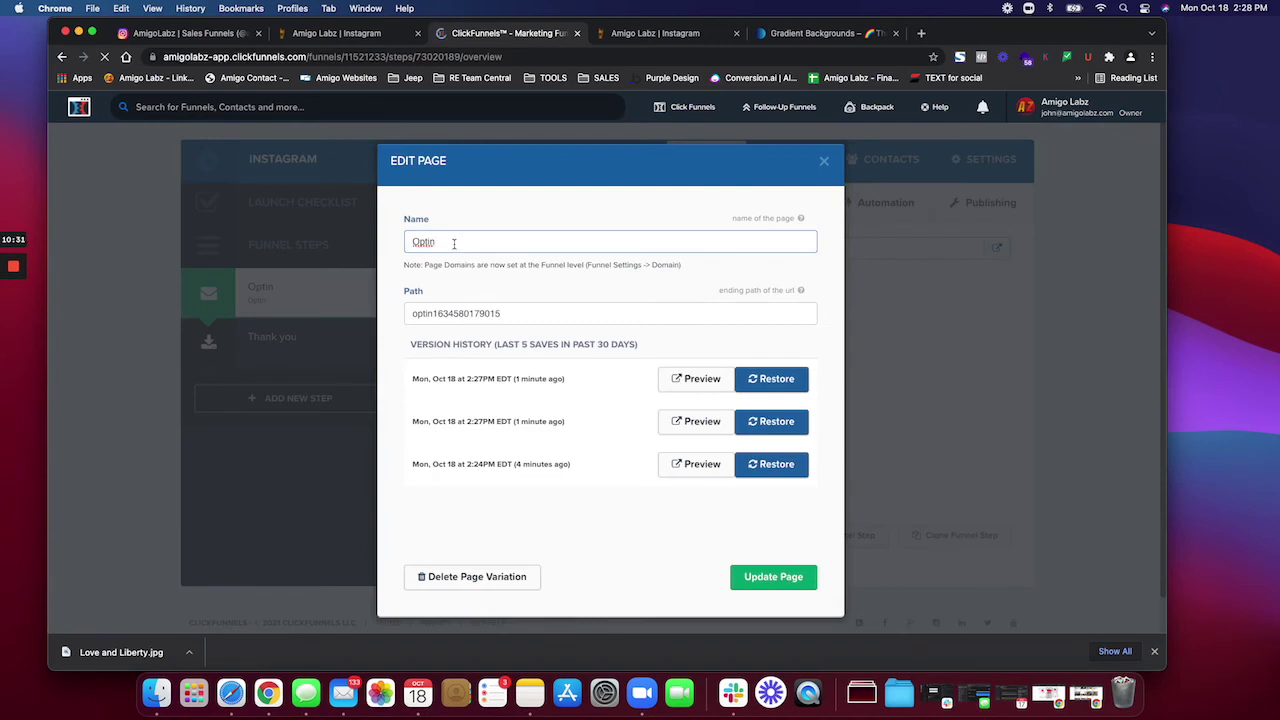
drag(520, 312, 404, 316)
key(BackSpace)
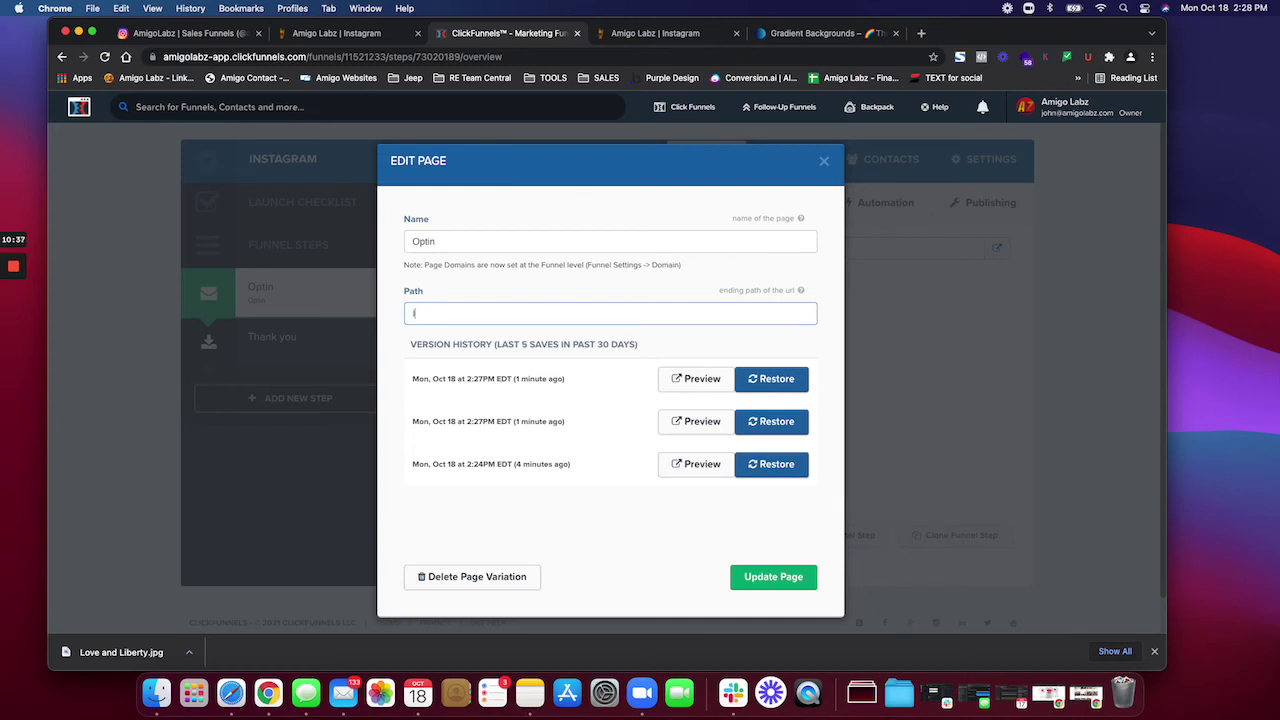
click(760, 577)
click(576, 464)
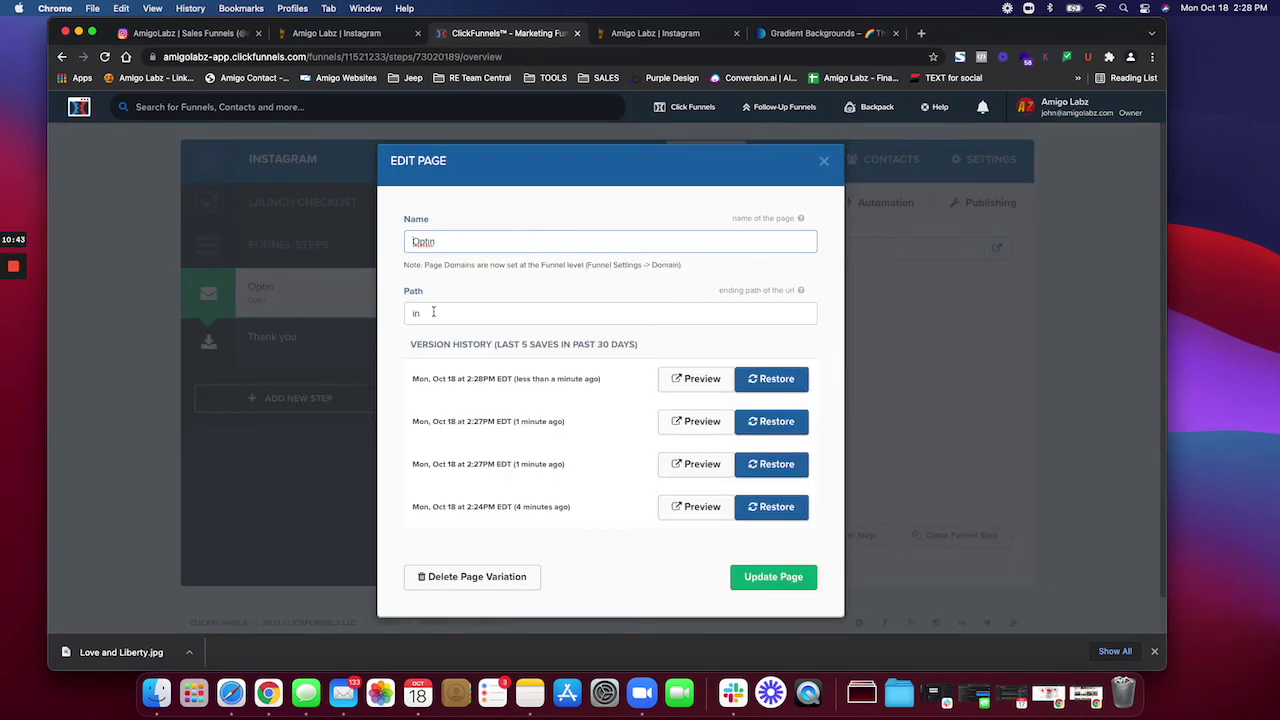
Step: Re-save the page, submit 'in' as the Optin step's publishing path, then return to the step overview
click(775, 577)
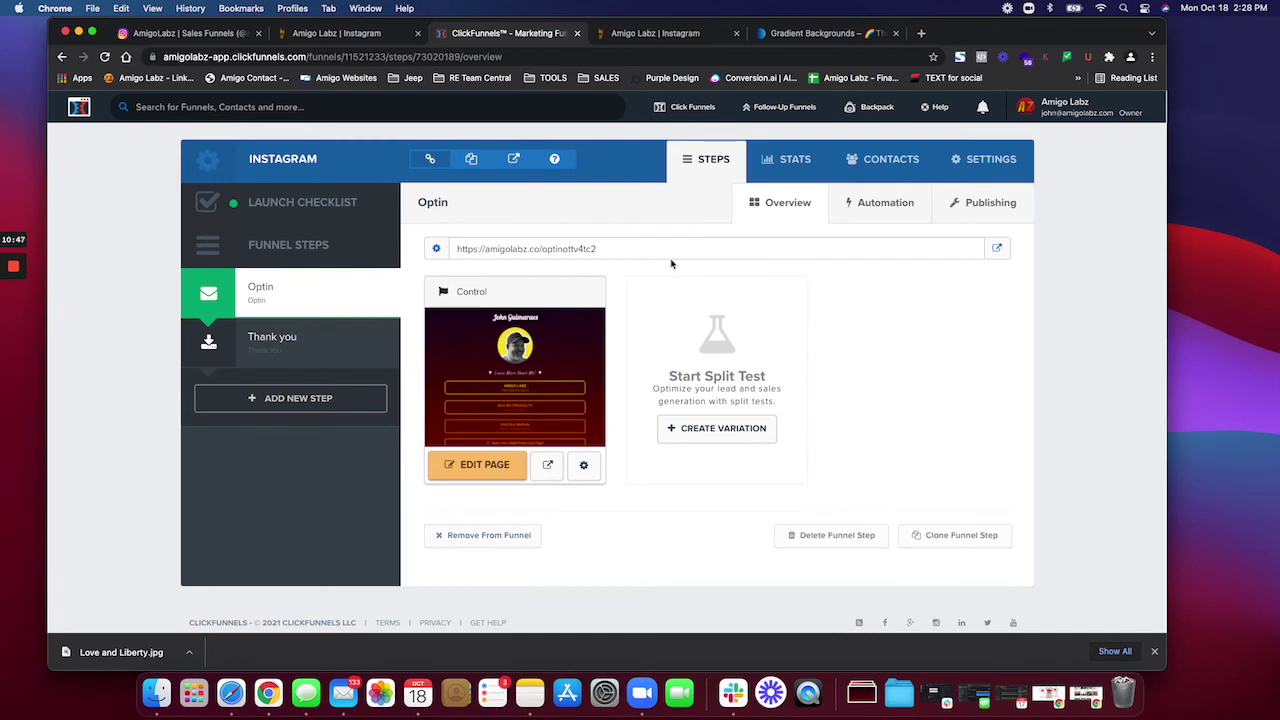
click(885, 210)
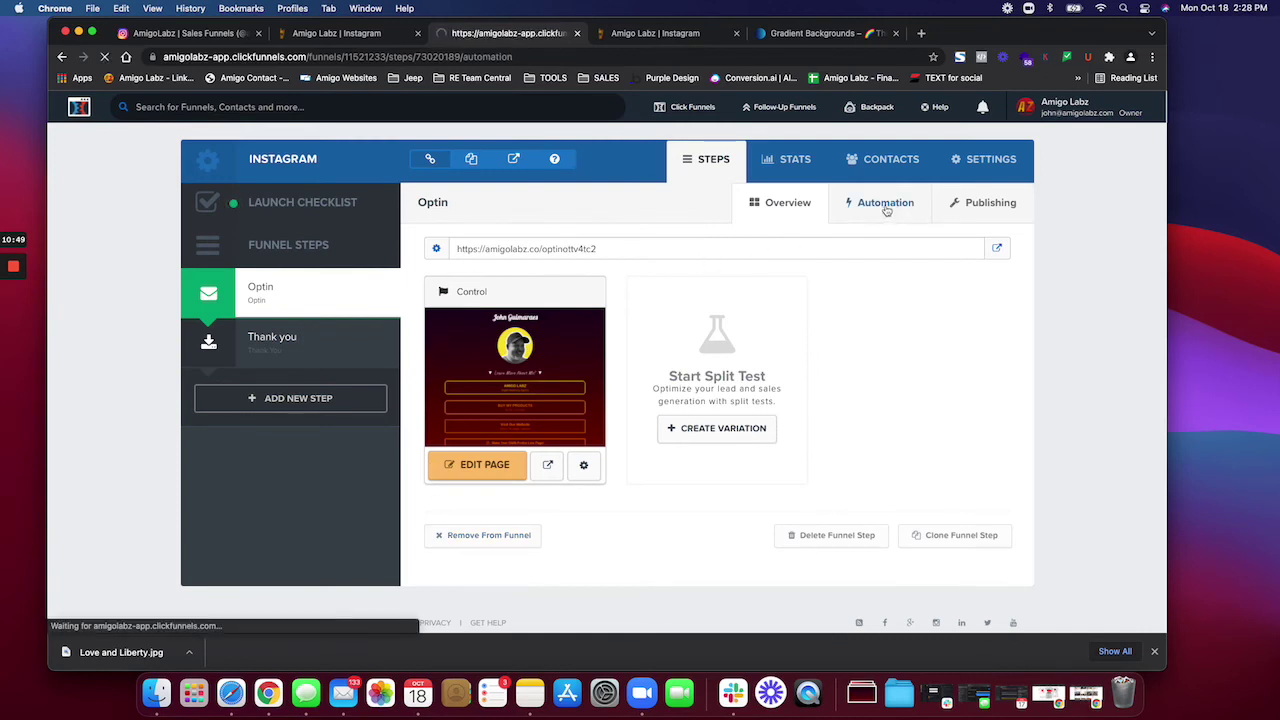
click(992, 206)
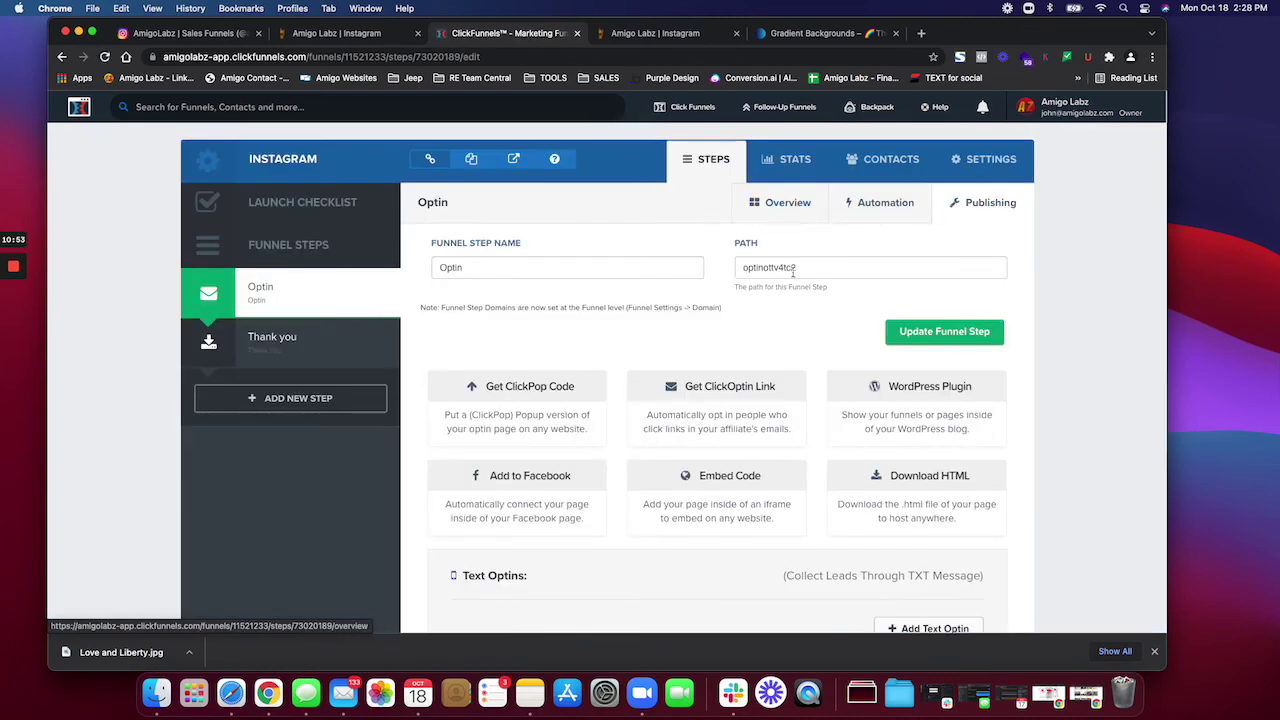
drag(797, 271, 727, 272)
text(in)
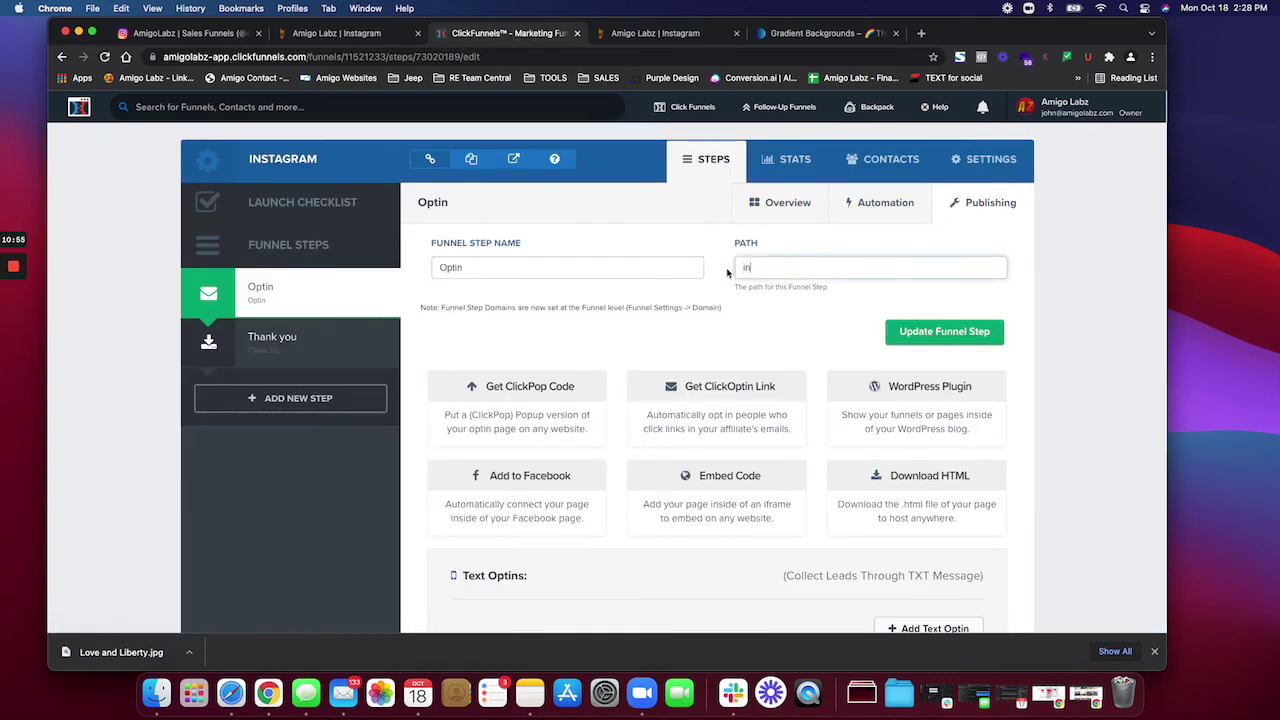
click(957, 332)
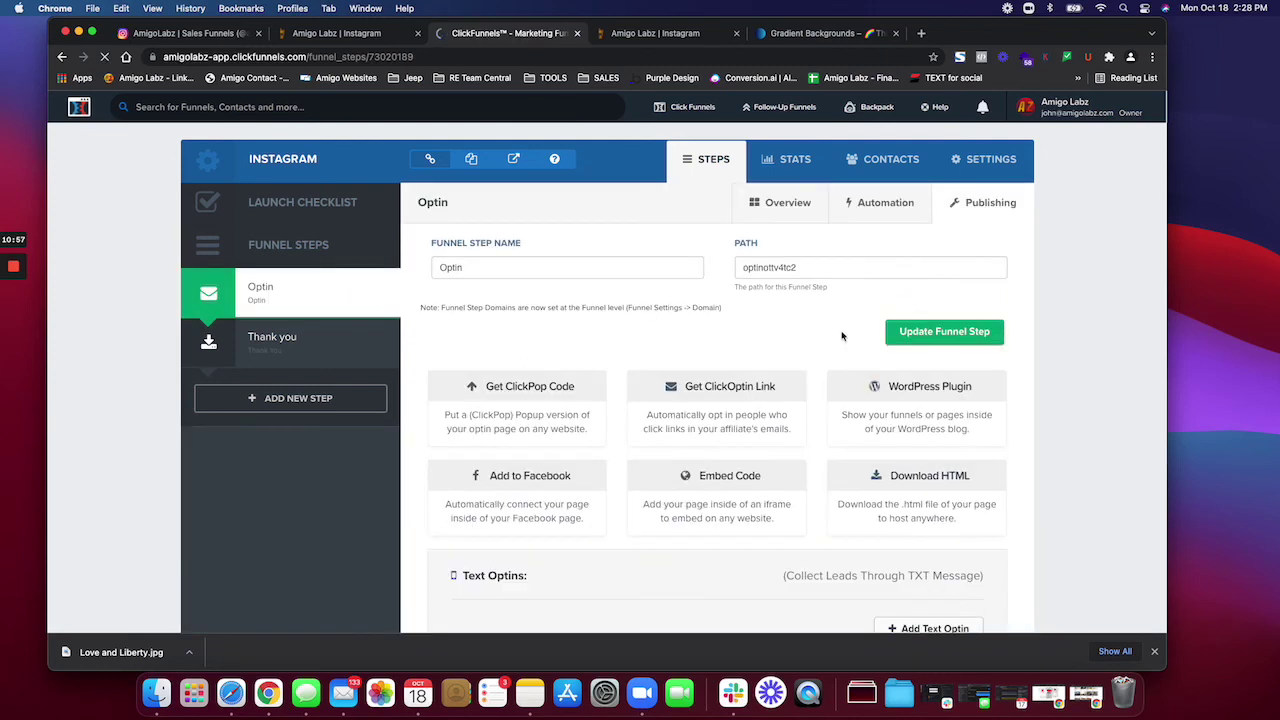
drag(800, 271, 740, 270)
click(295, 293)
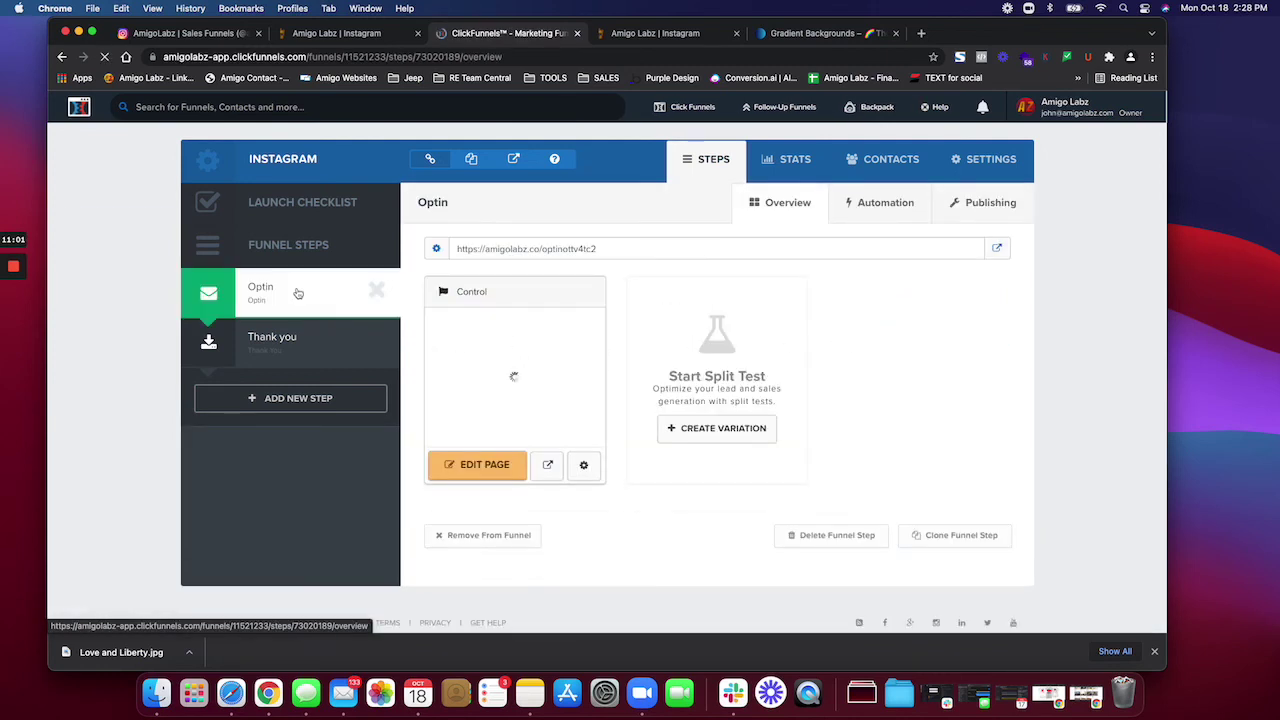
click(990, 159)
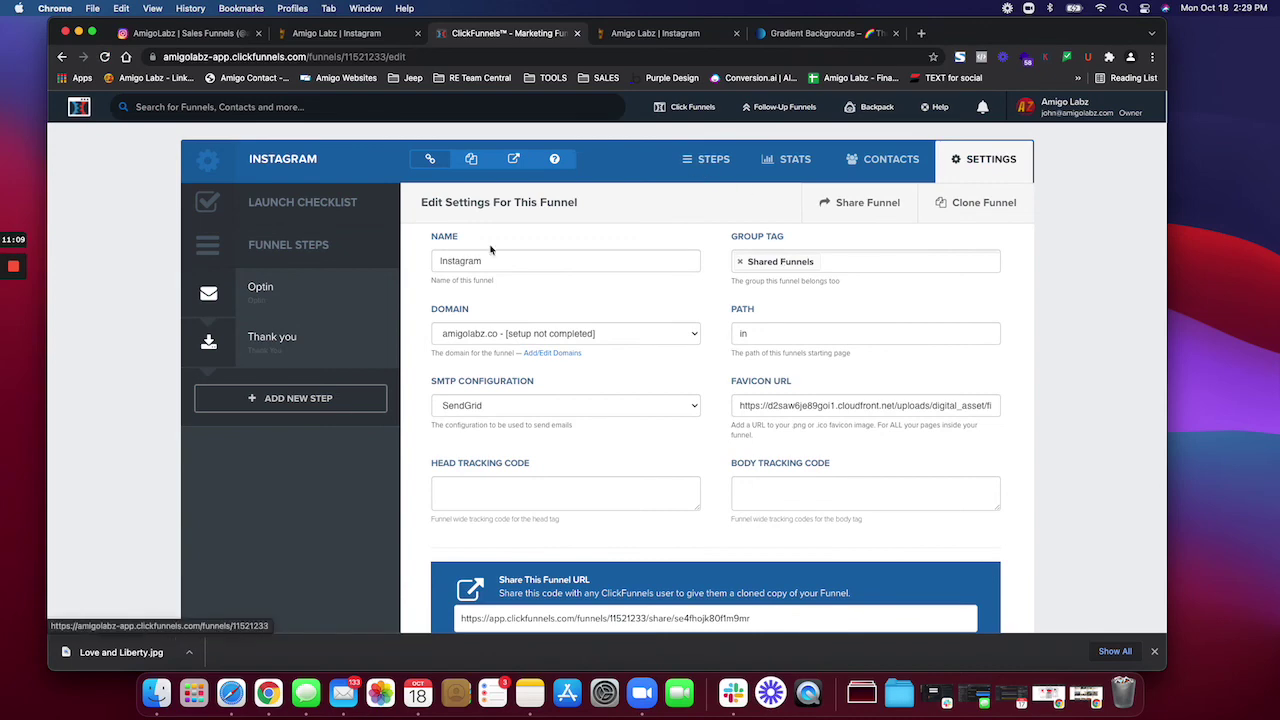
click(287, 300)
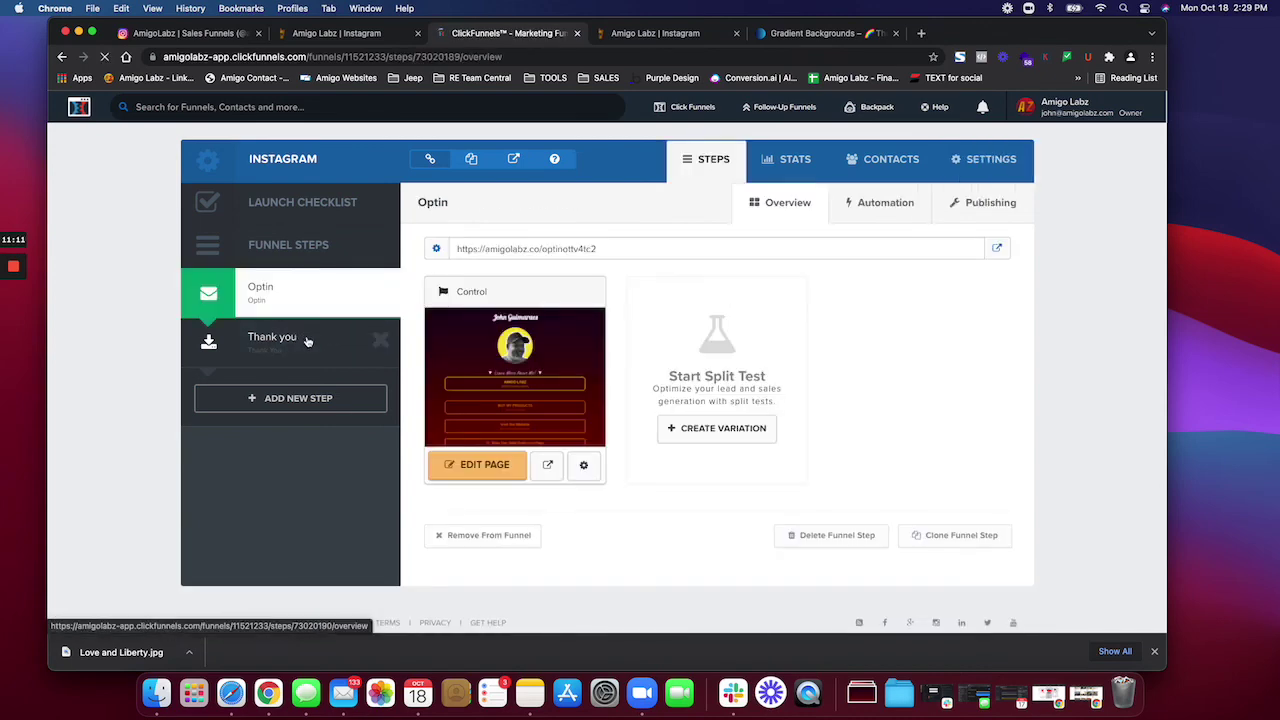
click(320, 342)
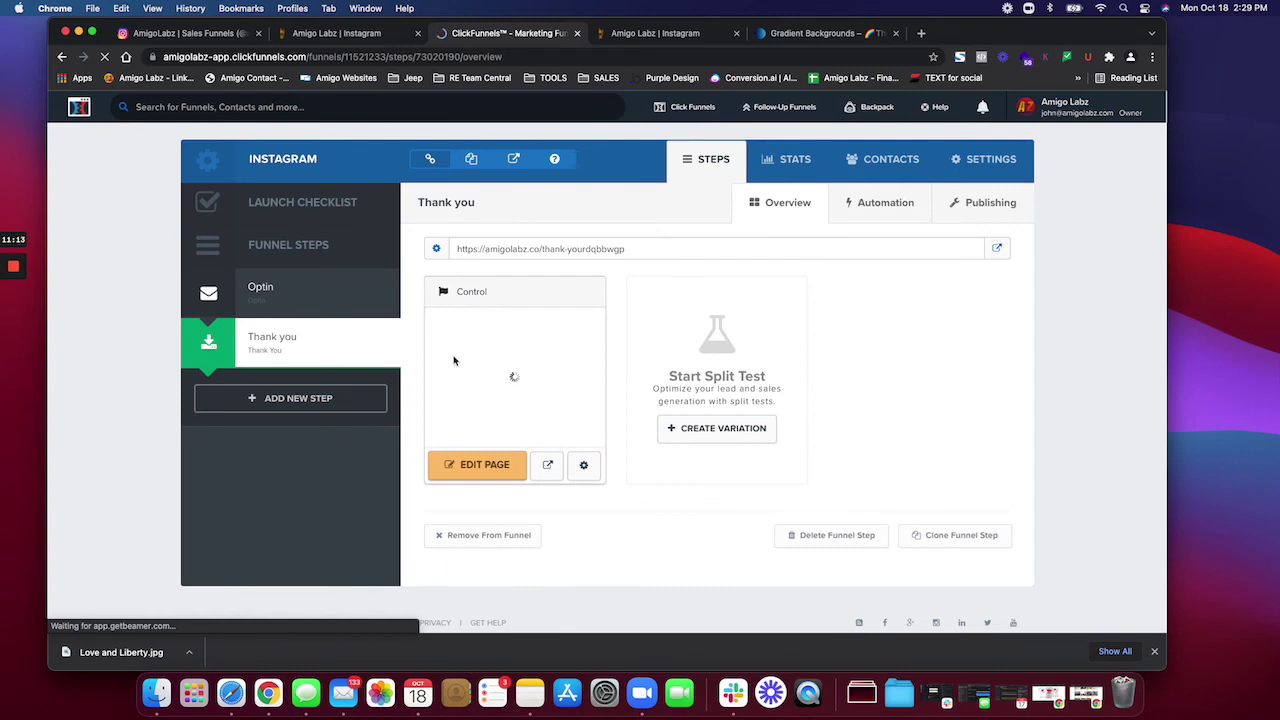
click(309, 297)
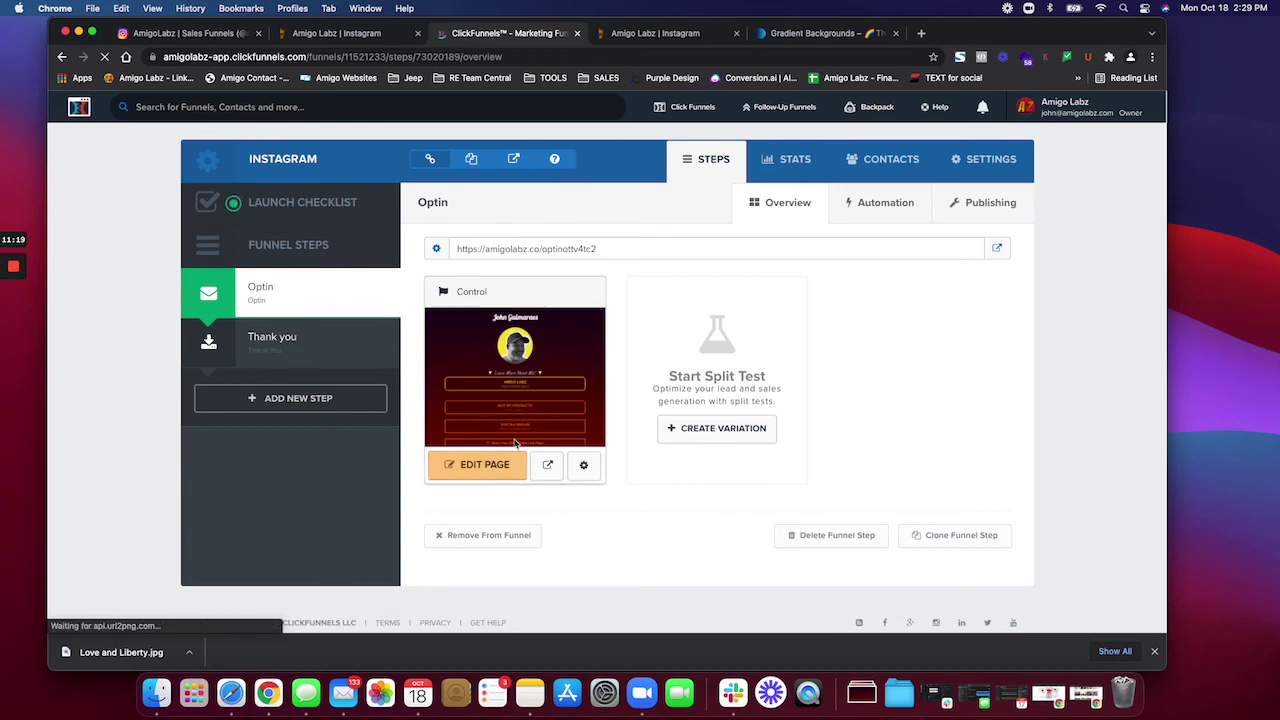
click(518, 437)
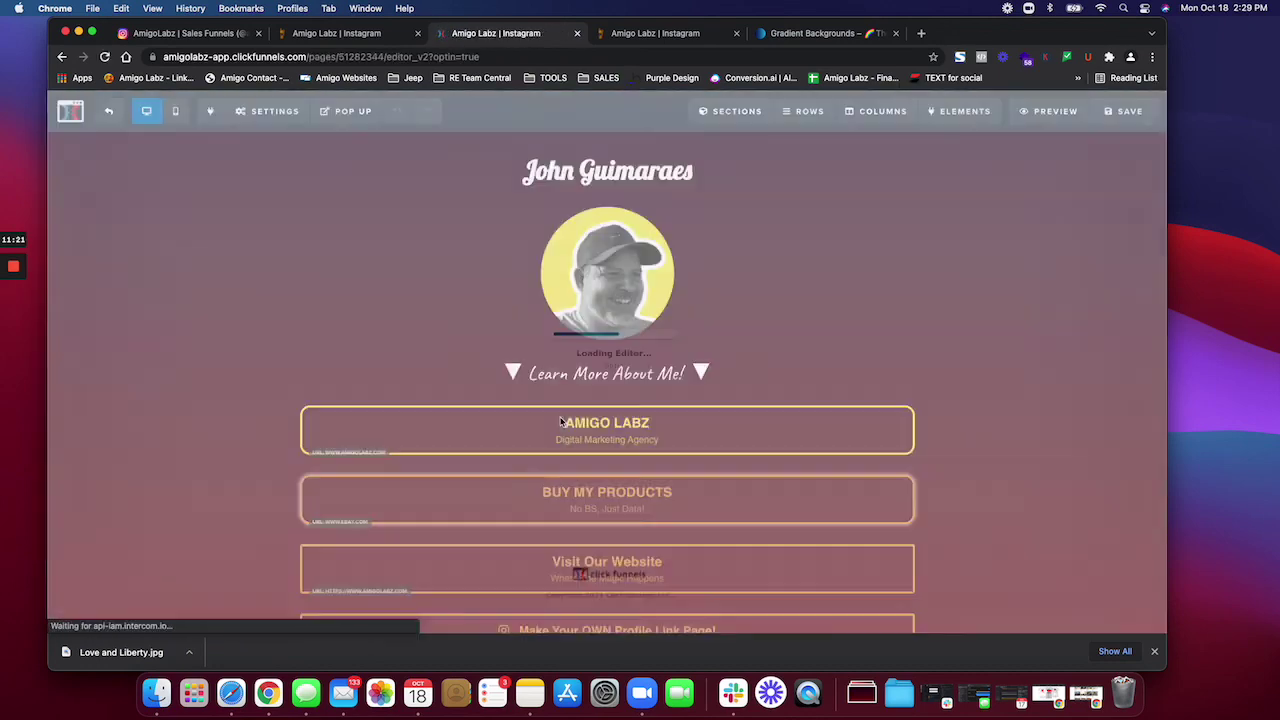
scroll(561, 423, down, 15)
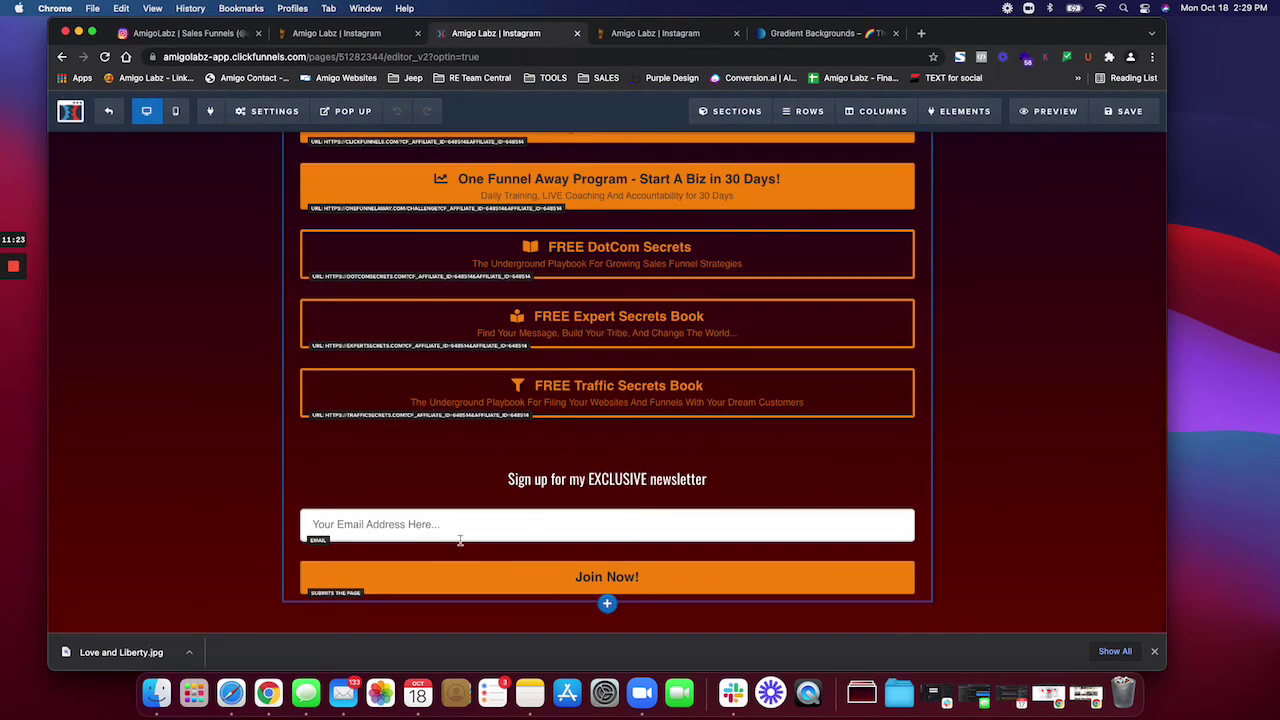
scroll(610, 390, up, 1)
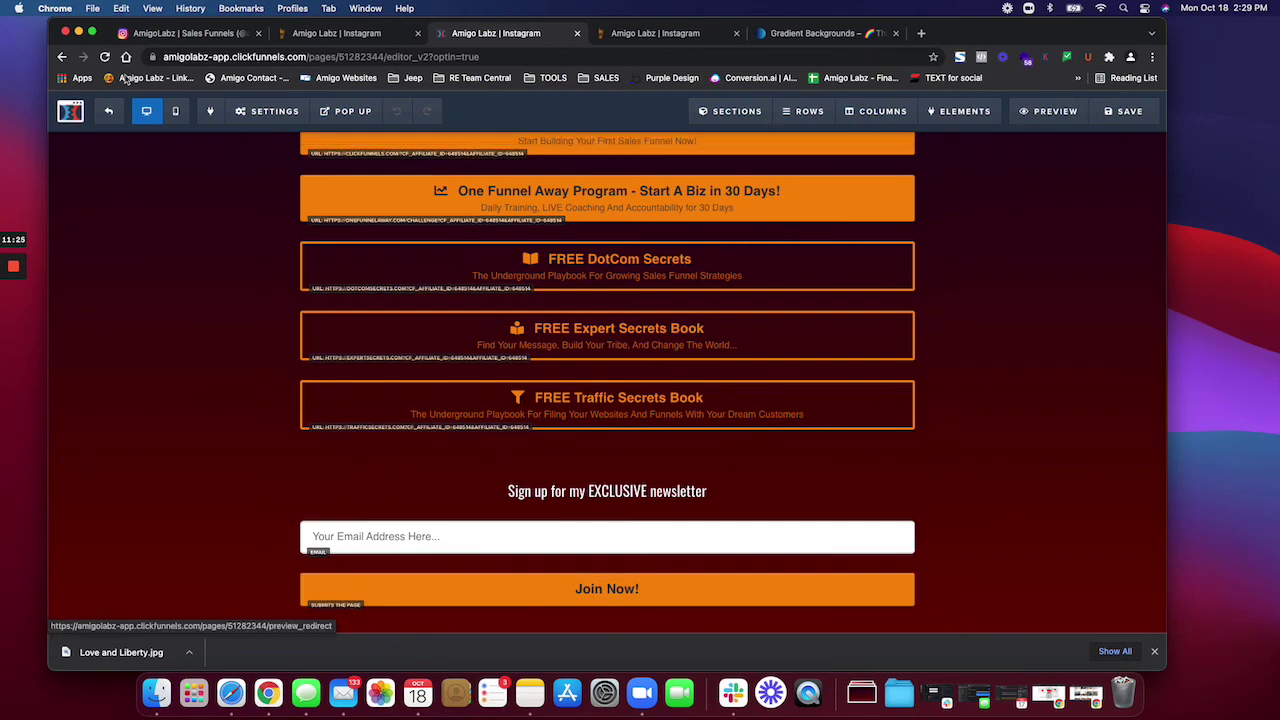
click(109, 111)
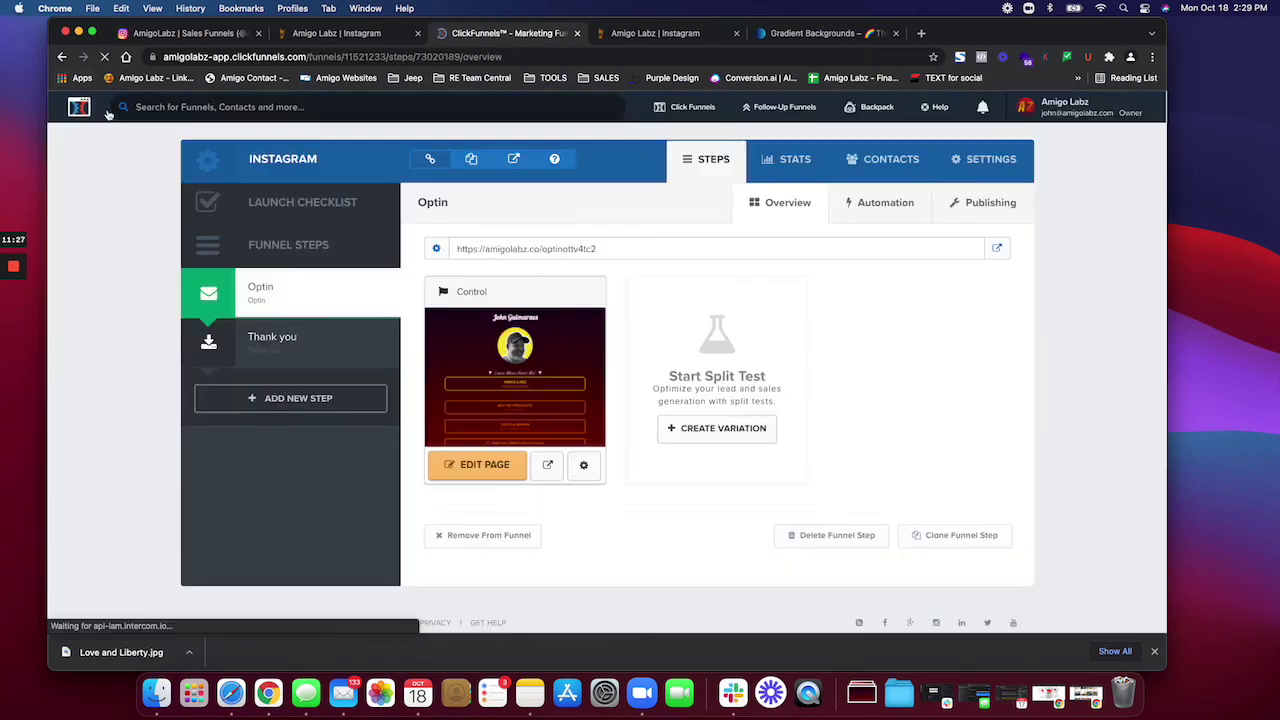
click(281, 342)
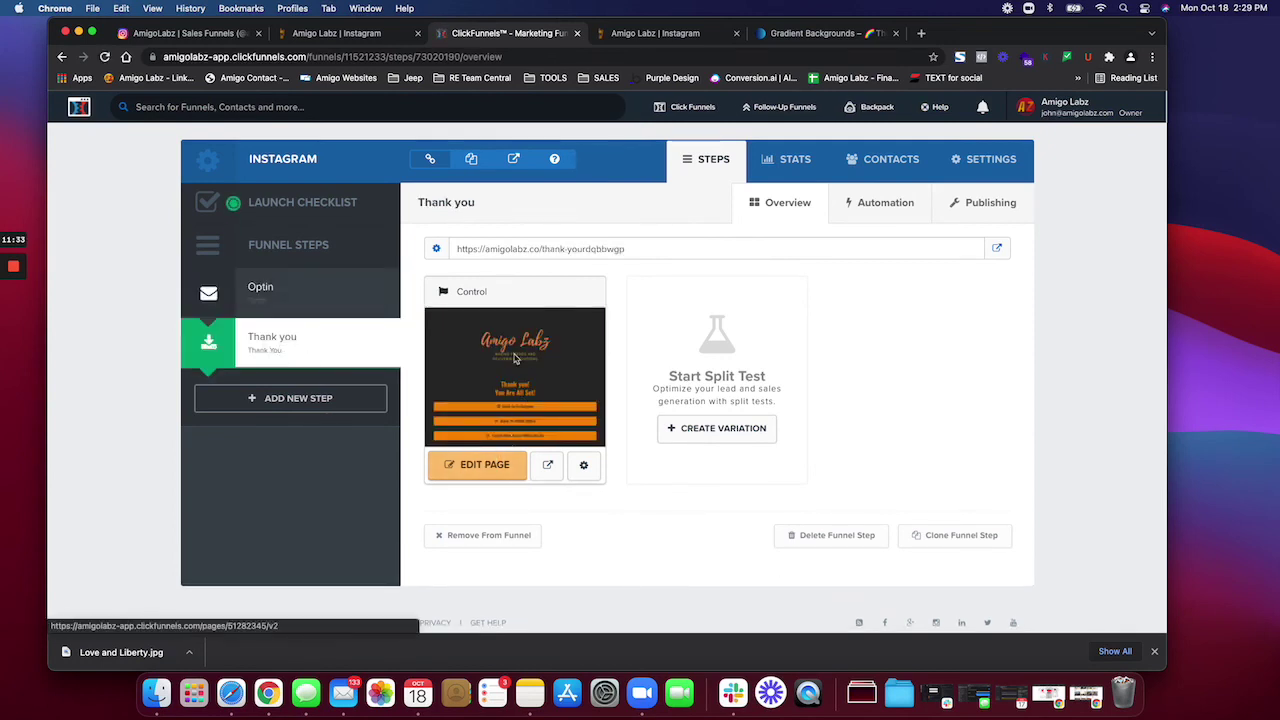
click(317, 296)
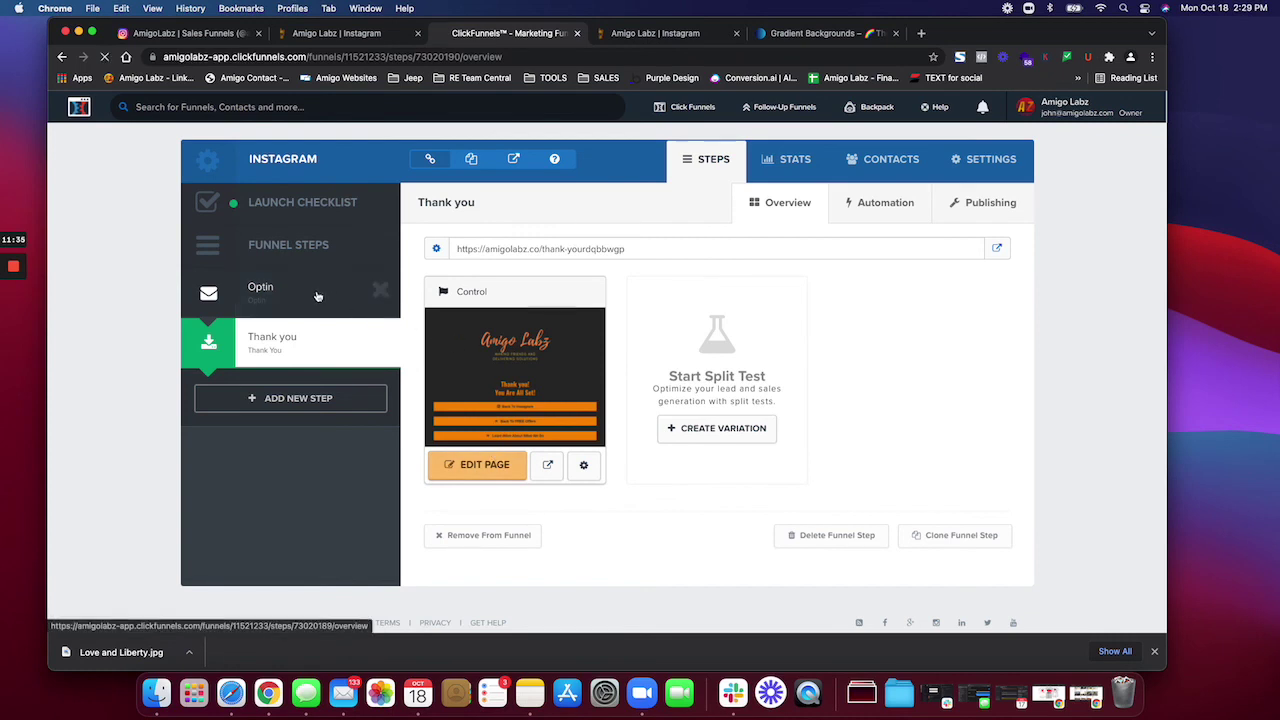